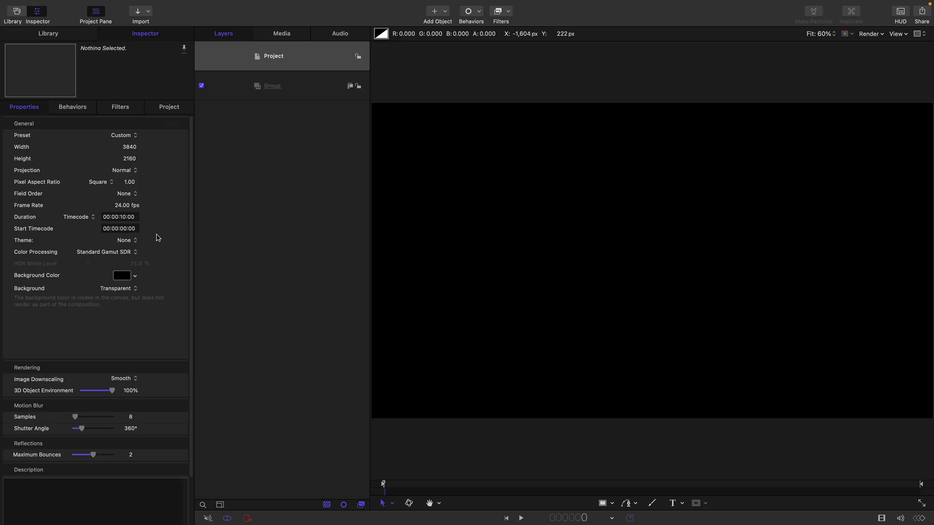
Step: Select the empty Group layer in the new 3840×2160 project
{"action": "left_click", "coordinate": [298, 86]}
Step: Import Mountains.png from the Assets folder with Cmd+I
{"action": "left_click", "coordinate": [138, 11]}
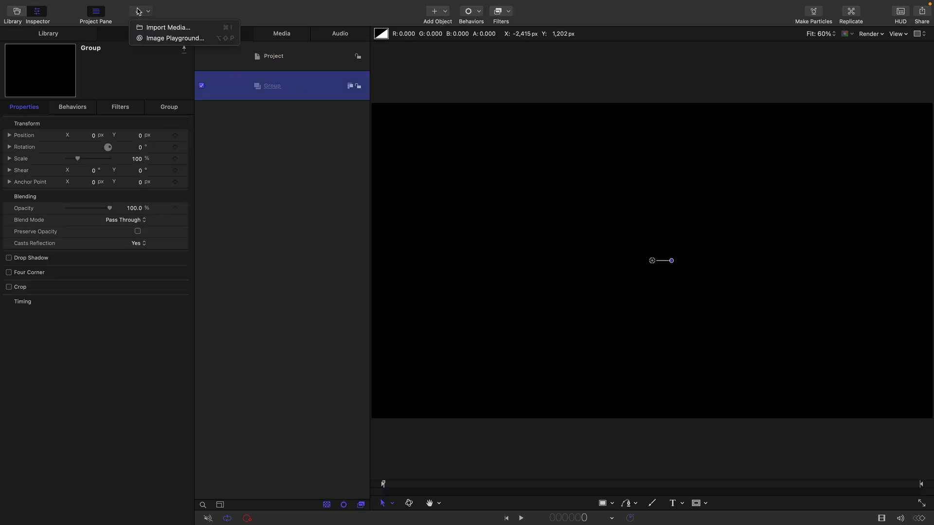
{"action": "left_click", "coordinate": [465, 240]}
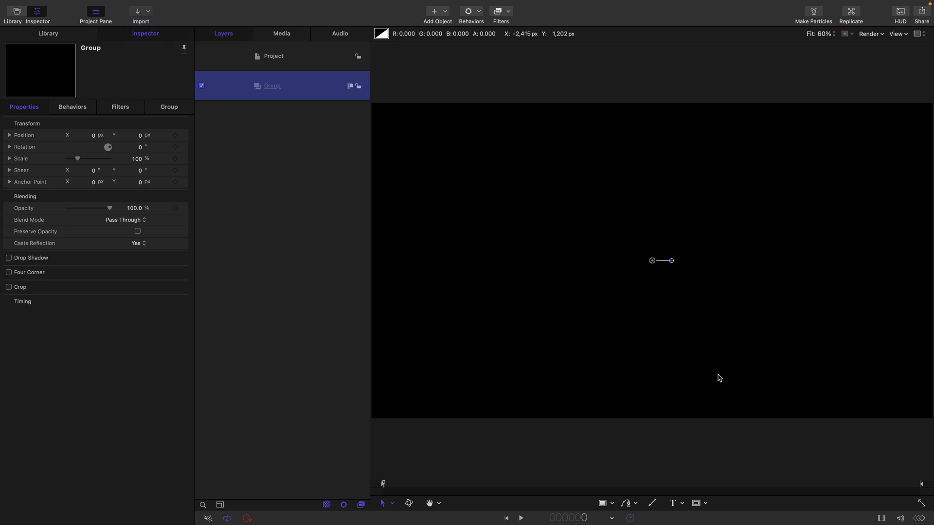
{"action": "key", "text": "super+i"}
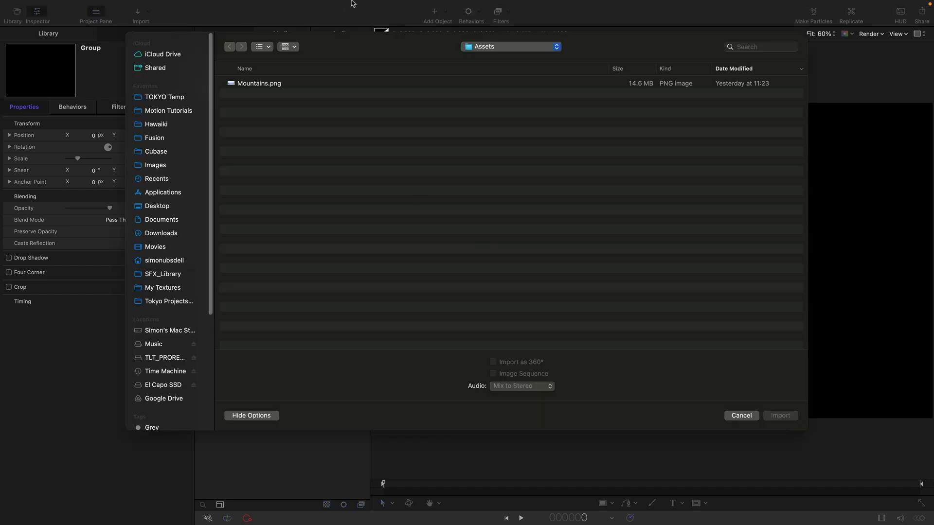
{"action": "left_click", "coordinate": [271, 86]}
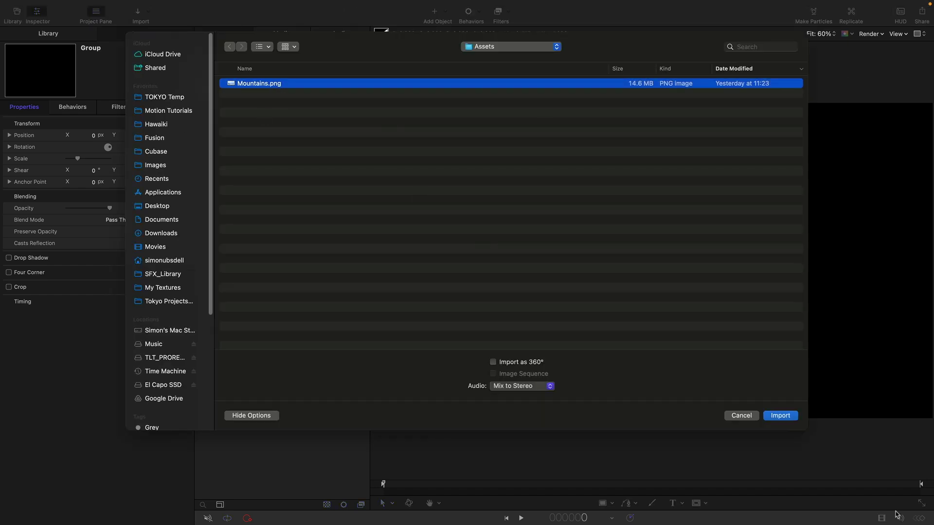
{"action": "left_click", "coordinate": [779, 416]}
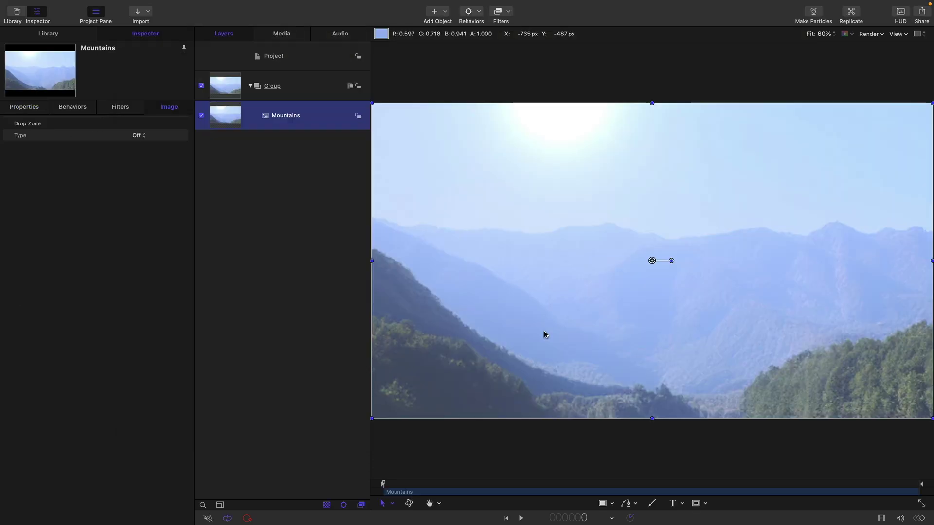
Step: Rename the mountain image's group to BG
{"action": "double_click", "coordinate": [272, 86]}
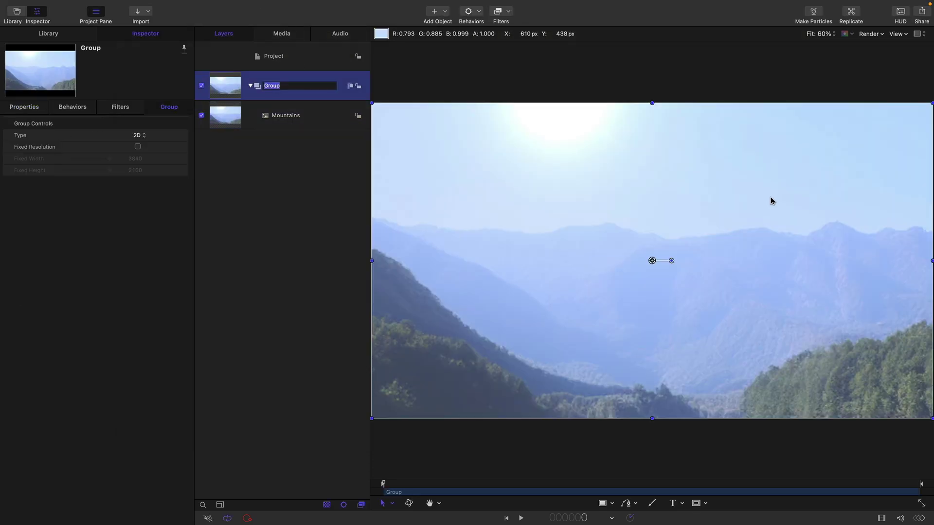
{"action": "type", "text": "BG"}
{"action": "key", "text": "Return"}
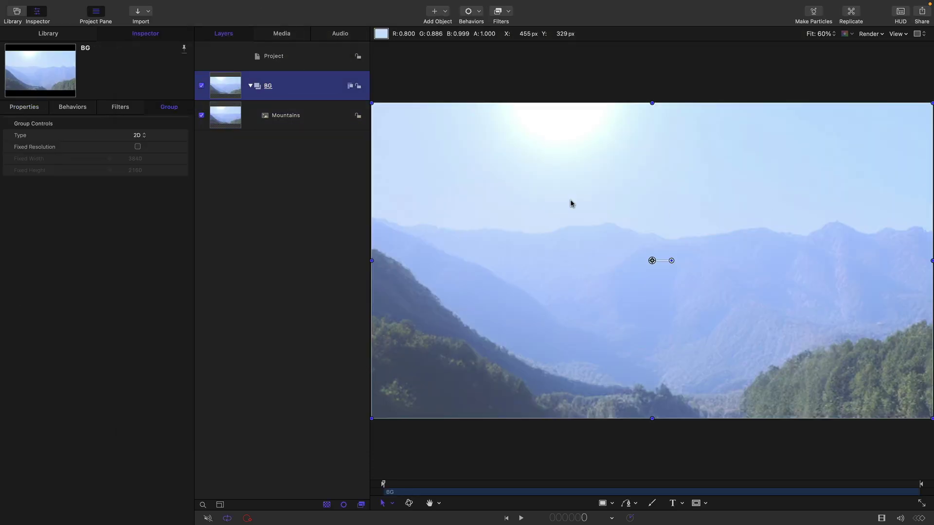
Step: Create a new group and name it Text Source
{"action": "right_click", "coordinate": [247, 217]}
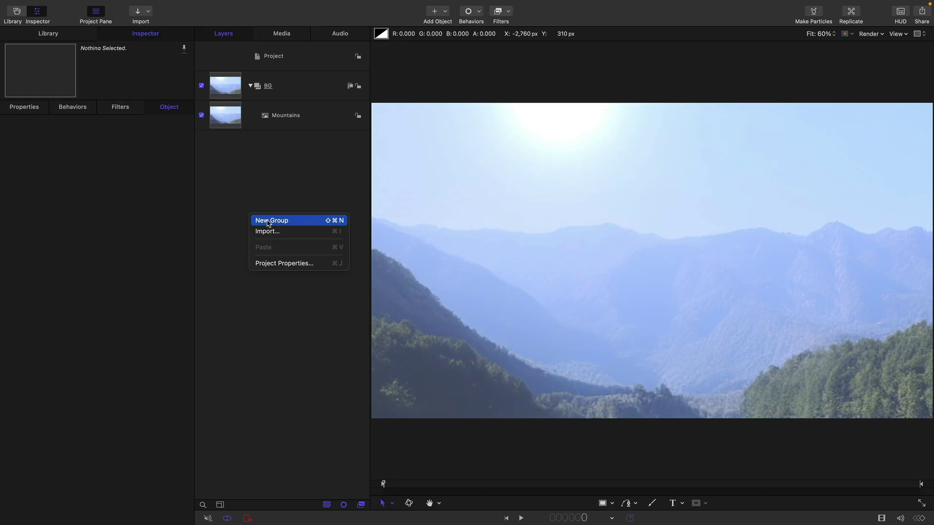
{"action": "left_click", "coordinate": [268, 221]}
{"action": "double_click", "coordinate": [274, 89]}
{"action": "type", "text": "Text Source"}
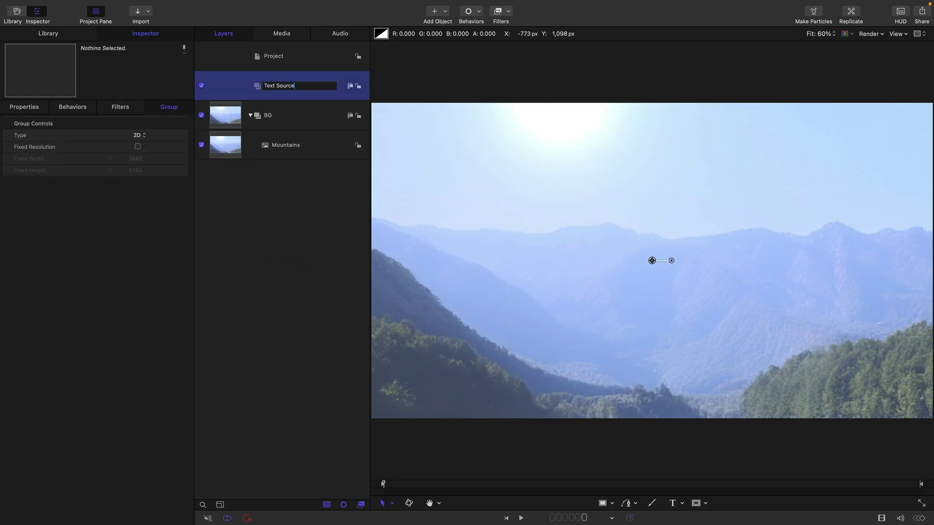
{"action": "key", "text": "Return"}
Step: Add a text layer with the pasted words ULTRA GLASS at size 1180
{"action": "left_click", "coordinate": [672, 504]}
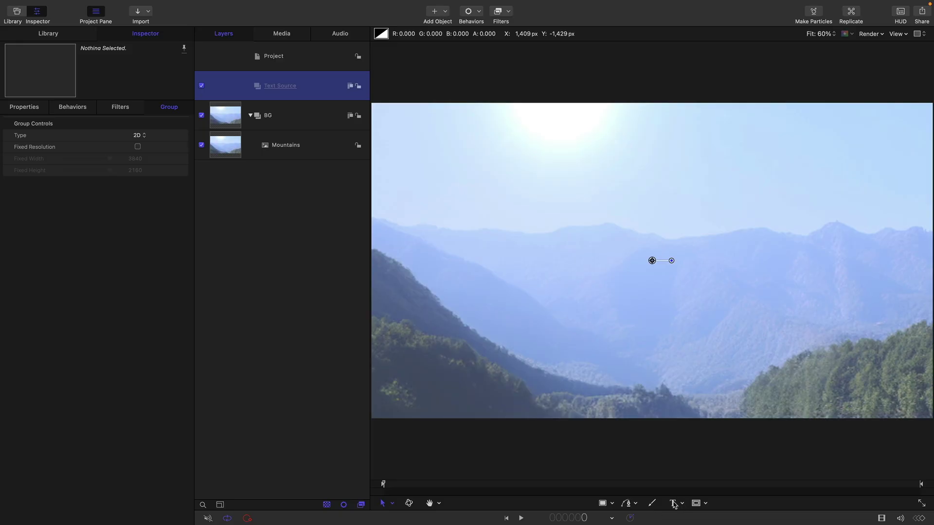
{"action": "left_click", "coordinate": [583, 211]}
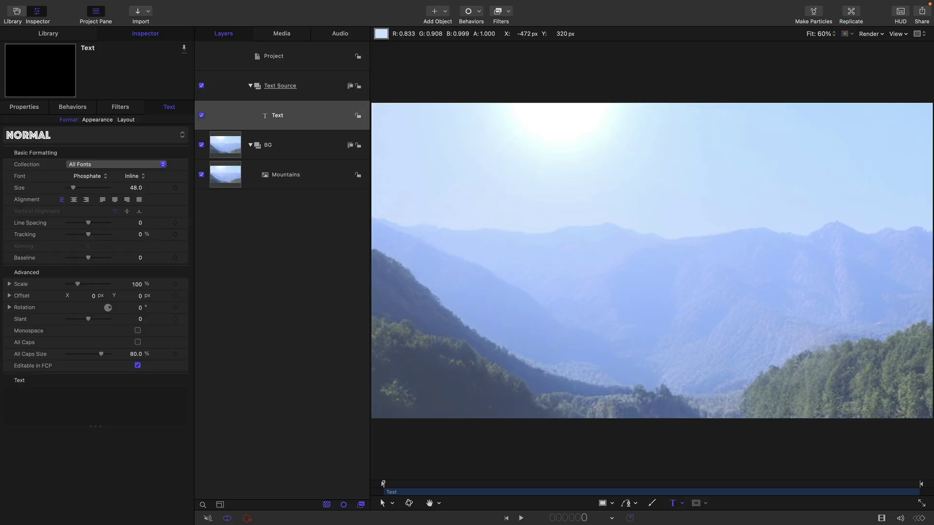
{"action": "type", "text": "ULTRA GLASS"}
{"action": "left_click", "coordinate": [135, 188]}
{"action": "type", "text": "1"}
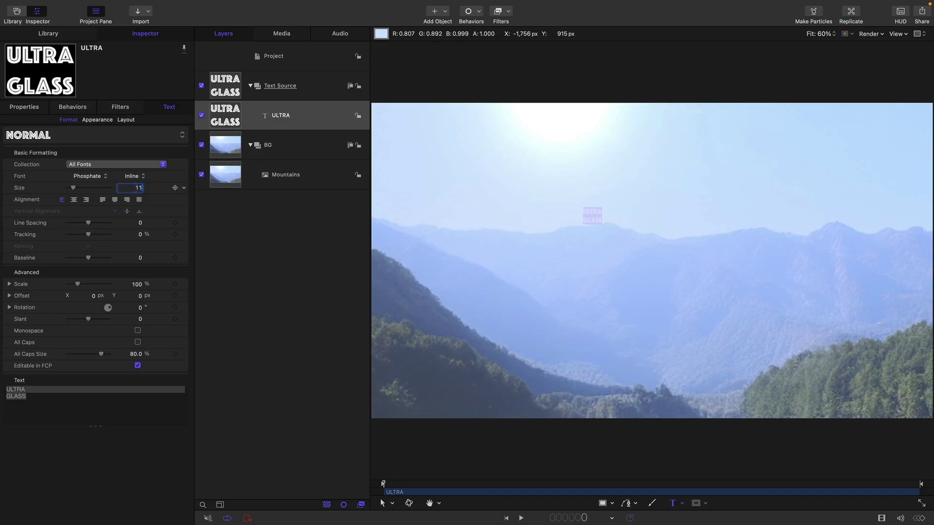
{"action": "key", "text": "Return"}
Step: Tighten line spacing, centre-align, reset the text's position and raise its baseline
{"action": "left_click_drag", "start_coordinate": [141, 224], "coordinate": [78, 209]}
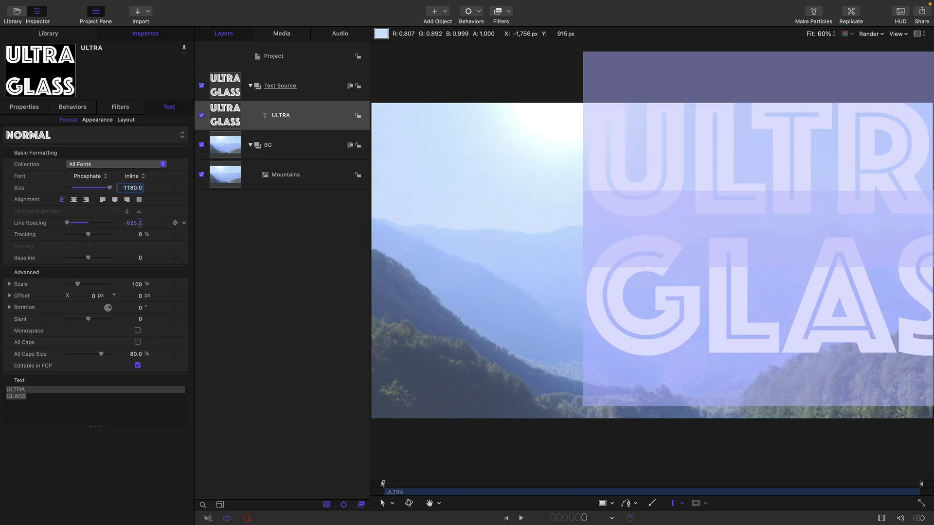
{"action": "left_click", "coordinate": [73, 200]}
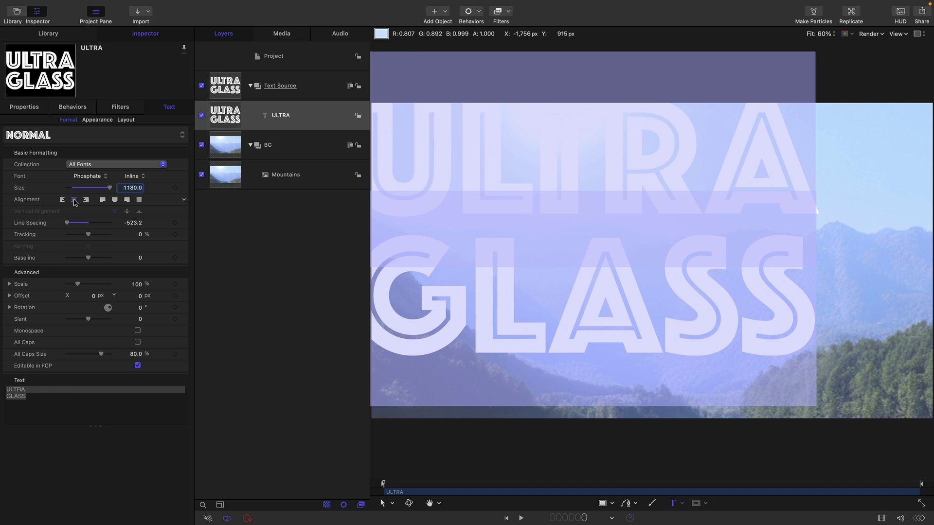
{"action": "left_click", "coordinate": [25, 107]}
{"action": "right_click", "coordinate": [108, 125]}
{"action": "left_click", "coordinate": [139, 127]}
{"action": "left_click", "coordinate": [169, 106]}
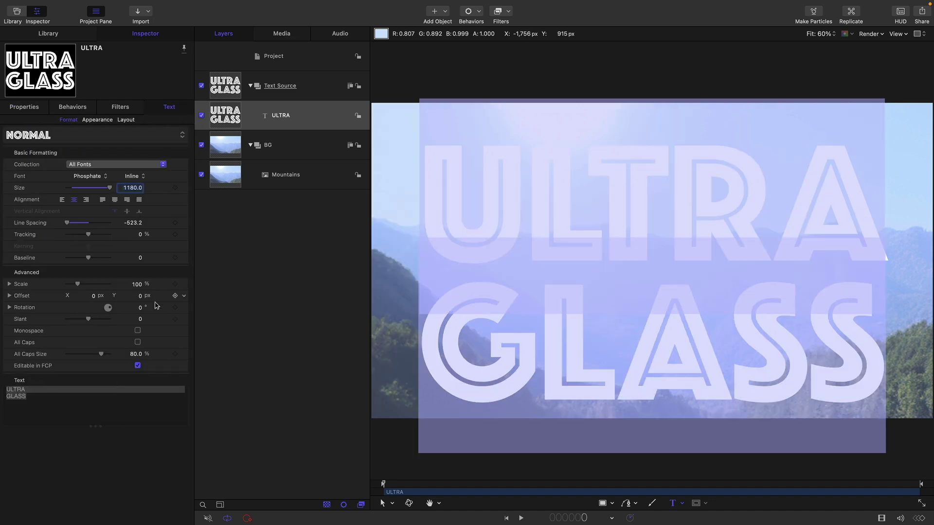
{"action": "mouse_move", "coordinate": [142, 260]}
{"action": "left_mouse_down"}
{"action": "mouse_move", "coordinate": [172, 260]}
{"action": "mouse_move", "coordinate": [138, 258]}
{"action": "left_mouse_up"}
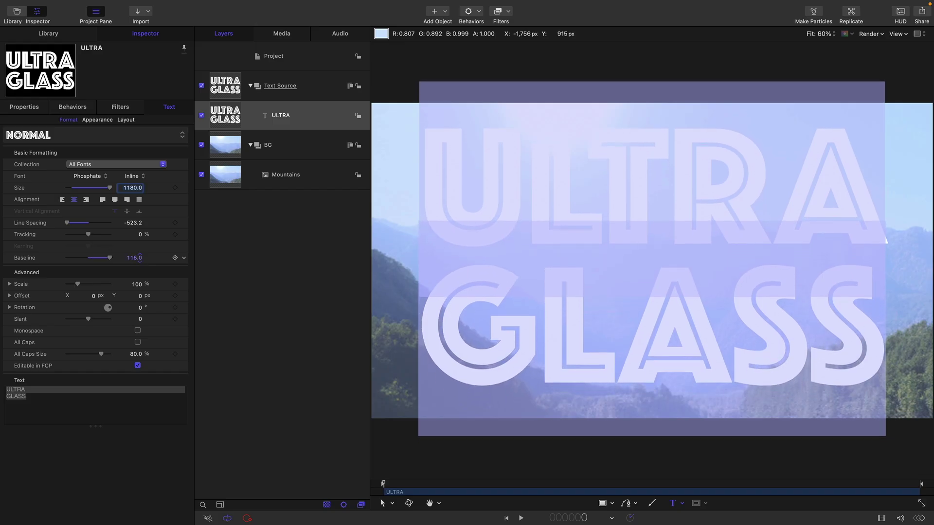
{"action": "left_click", "coordinate": [228, 85]}
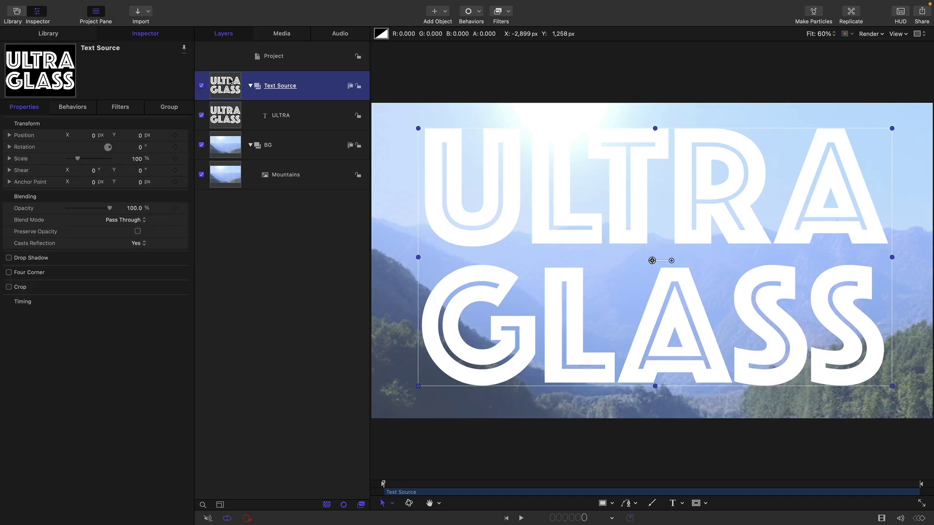
Step: Clone Text Source into a new group, then hide Text Source and move it below BG
{"action": "right_click", "coordinate": [228, 80]}
{"action": "left_click", "coordinate": [305, 248]}
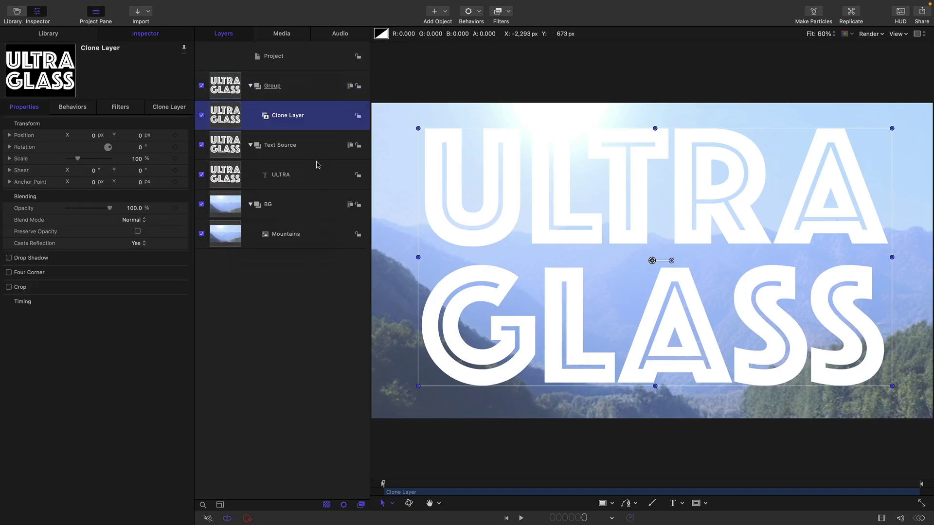
{"action": "left_click", "coordinate": [202, 145]}
{"action": "left_click", "coordinate": [230, 150]}
{"action": "key", "text": "super+bracketleft"}
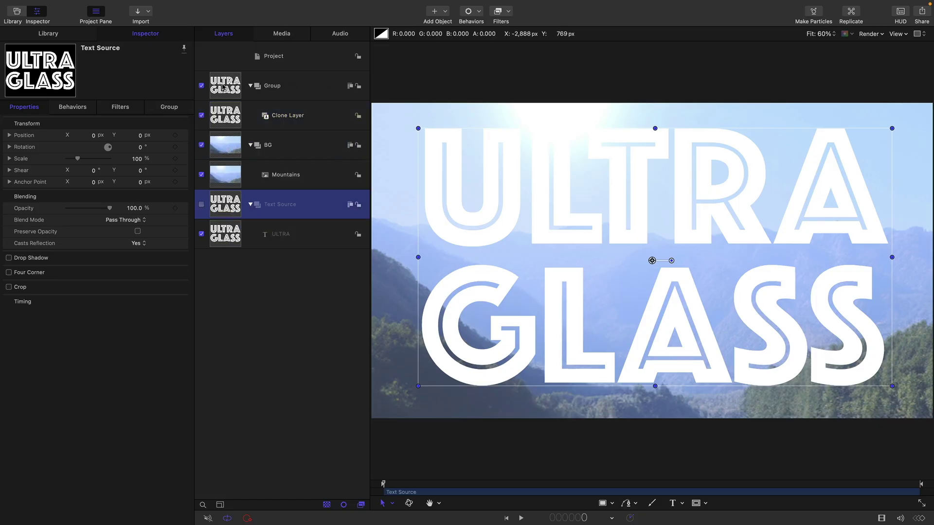
{"action": "left_click", "coordinate": [224, 88]}
{"action": "left_click", "coordinate": [49, 33]}
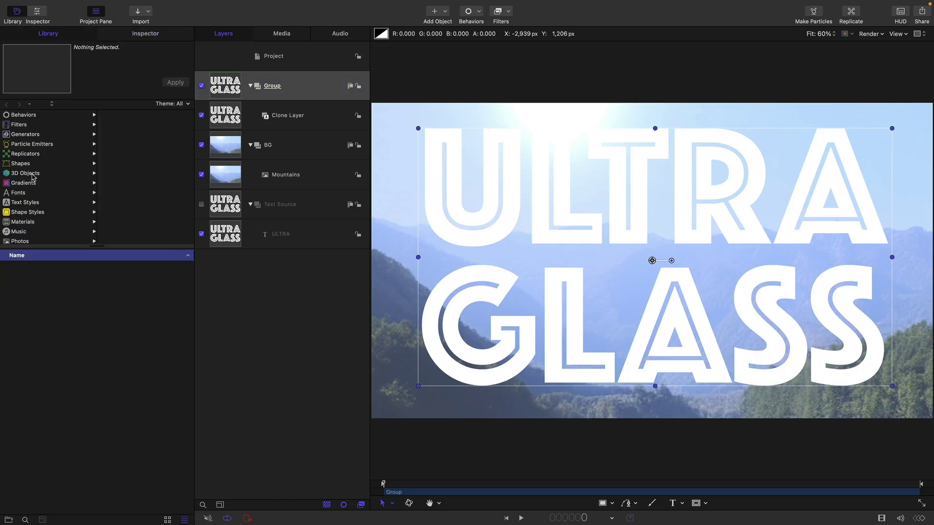
Step: Add a Color Solid beneath the Clone Layer, set to 0% saturation and 75% brightness
{"action": "left_click", "coordinate": [32, 135]}
{"action": "left_click_drag", "start_coordinate": [23, 315], "coordinate": [288, 101]}
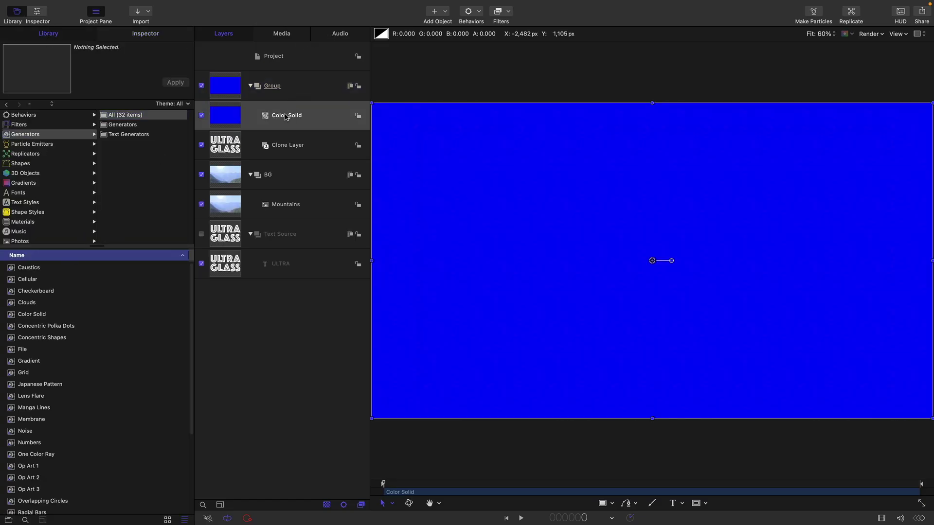
{"action": "key", "text": "super+bracketleft"}
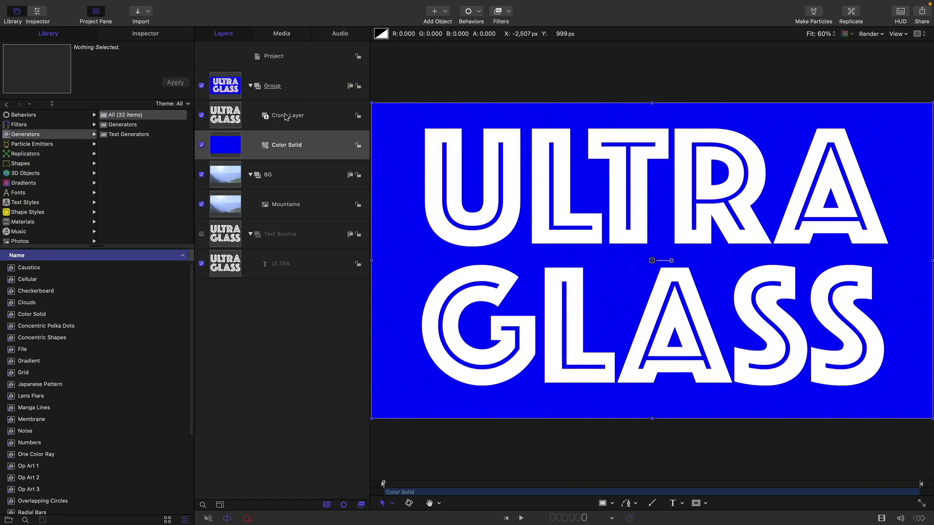
{"action": "left_click", "coordinate": [147, 34]}
{"action": "left_click", "coordinate": [131, 170]}
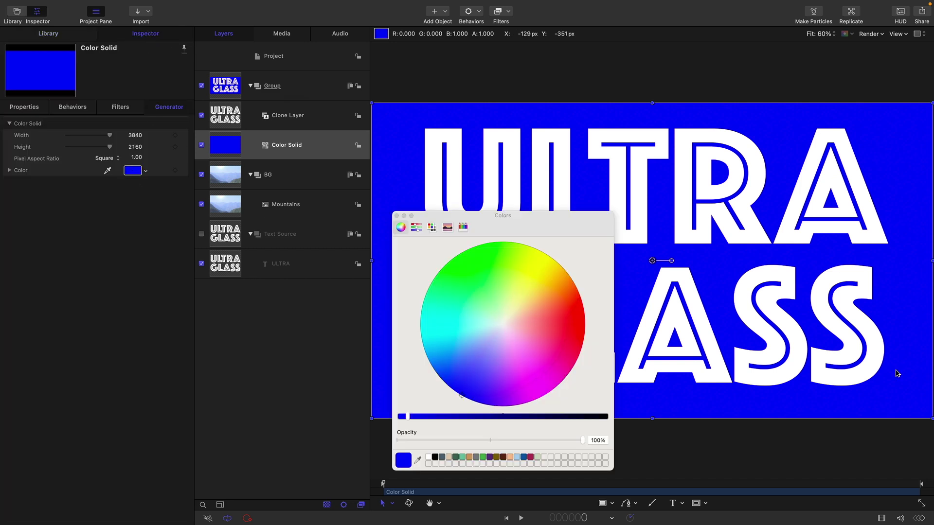
{"action": "left_click", "coordinate": [416, 227]}
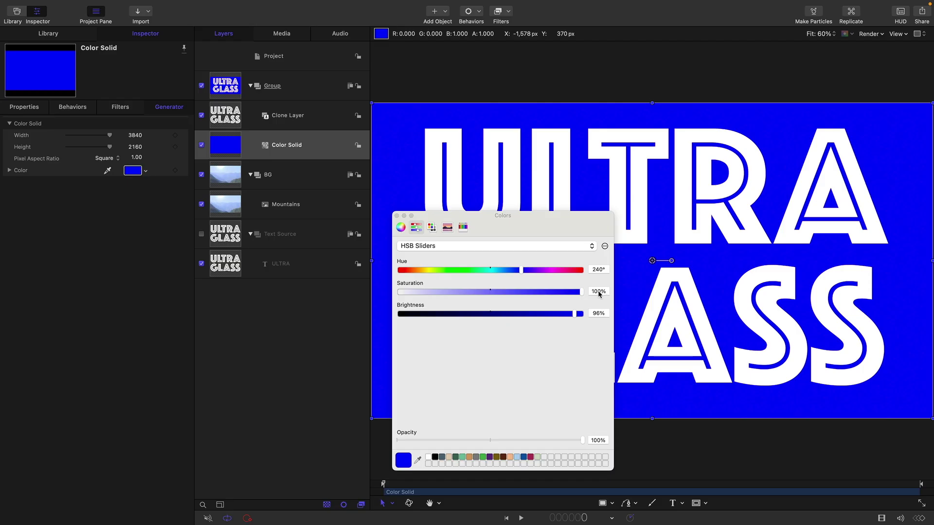
{"action": "left_click_drag", "start_coordinate": [580, 295], "coordinate": [95, 275]}
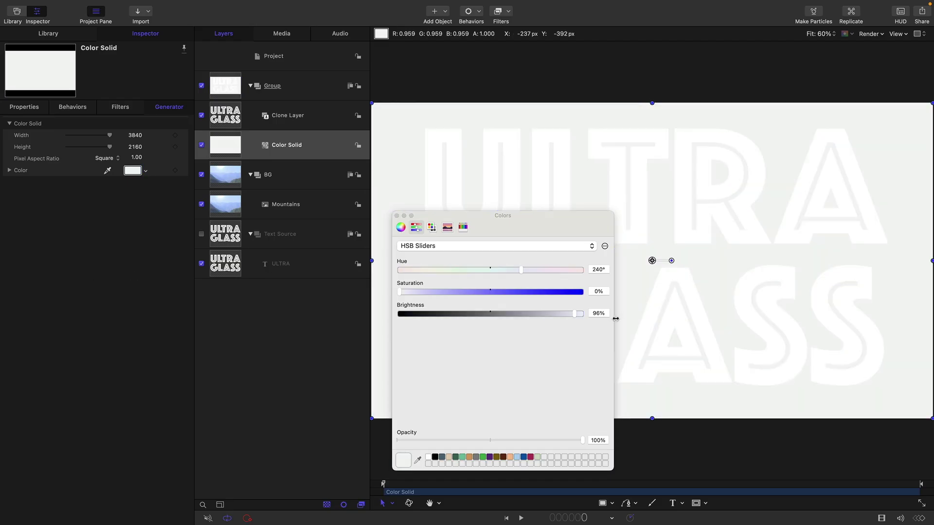
{"action": "left_click", "coordinate": [602, 313]}
{"action": "type", "text": "75"}
{"action": "key", "text": "Return"}
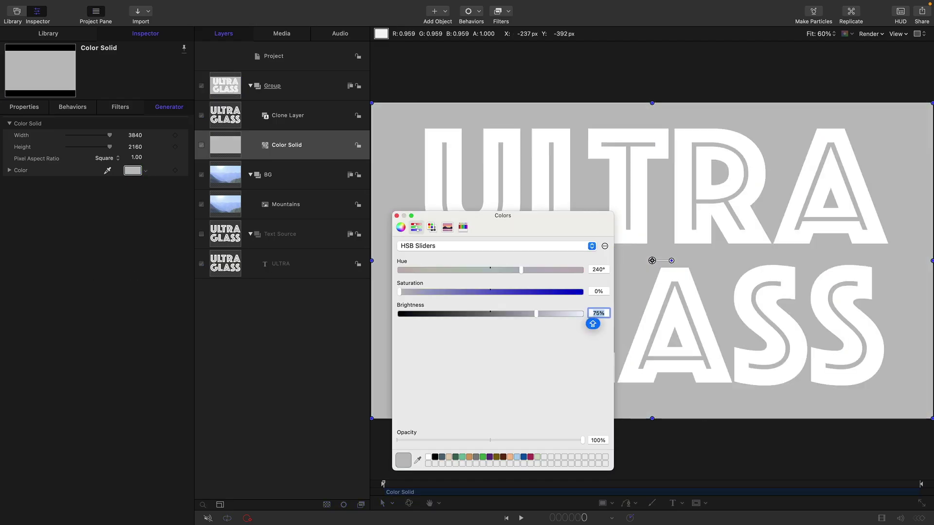
{"action": "key", "text": "Escape"}
{"action": "left_click", "coordinate": [842, 176]}
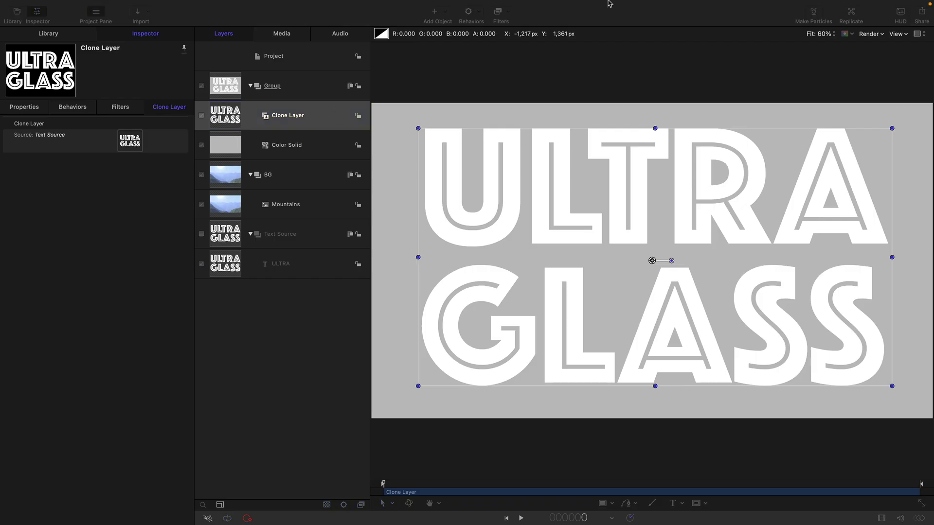
Step: Apply a Gaussian Blur with amount 80 to the Clone Layer
{"action": "left_click", "coordinate": [509, 32]}
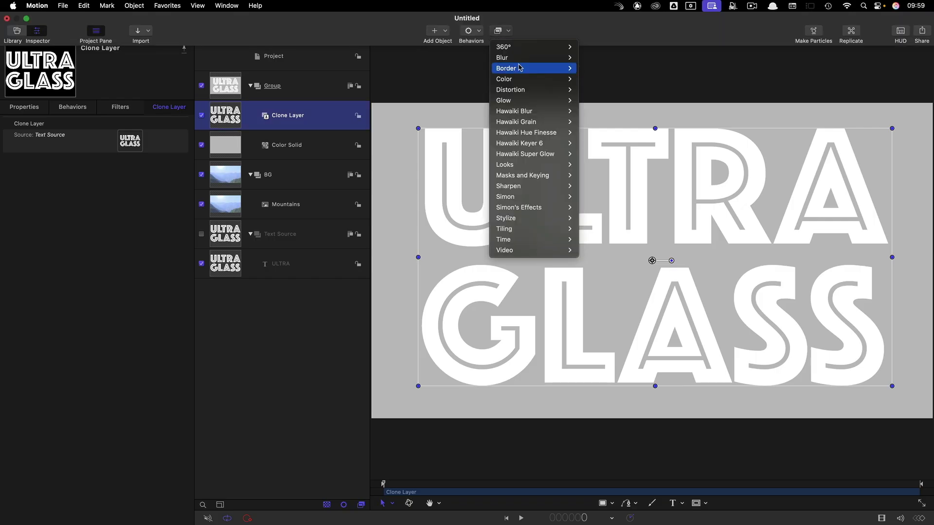
{"action": "mouse_move", "coordinate": [554, 58]}
{"action": "left_click", "coordinate": [593, 111]}
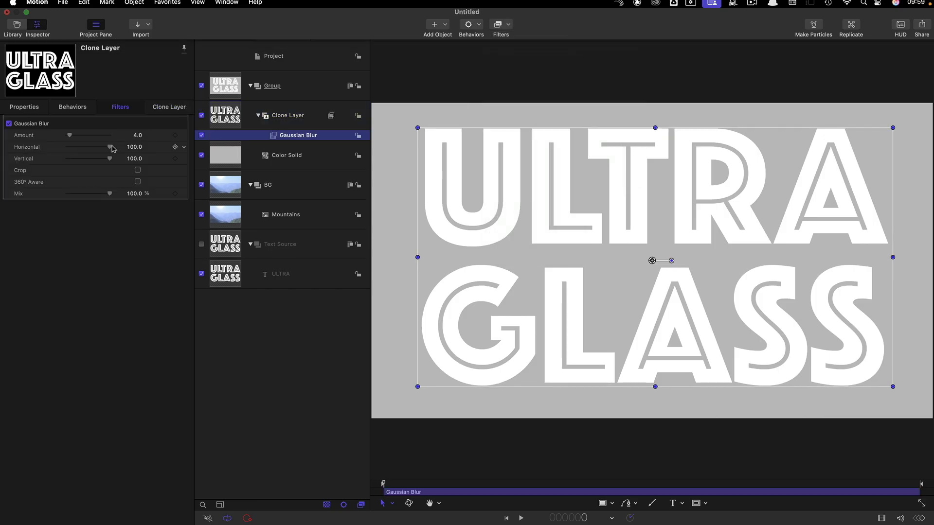
{"action": "left_click", "coordinate": [136, 135]}
{"action": "type", "text": "80"}
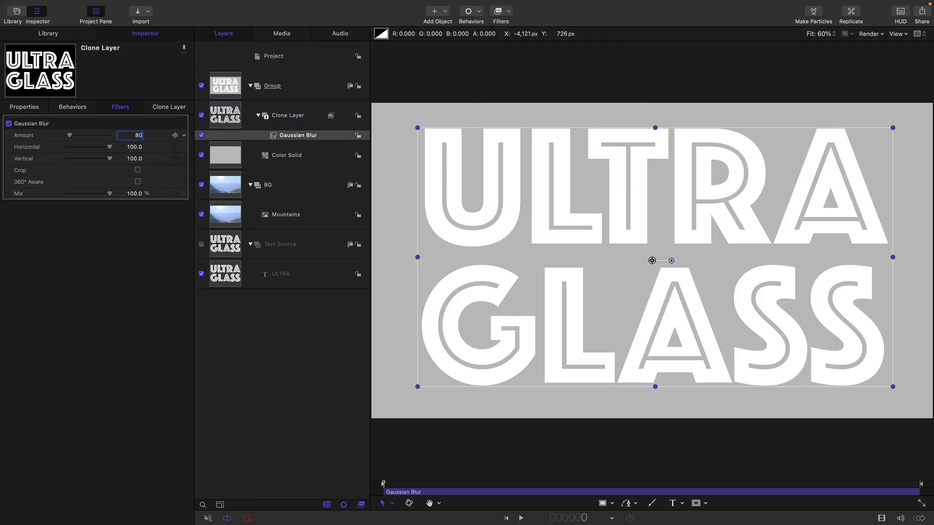
{"action": "key", "text": "Return"}
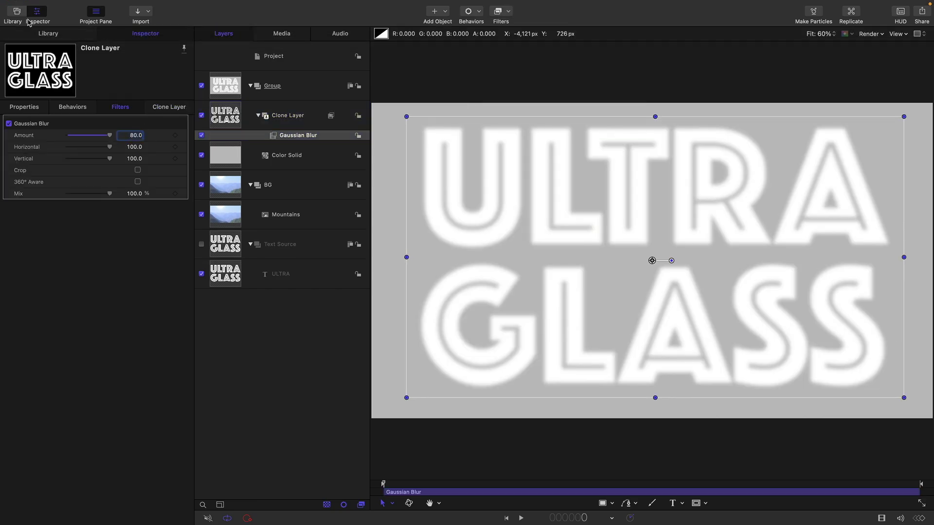
Step: Rename the blurred clone's group to Contour and select Text Source
{"action": "double_click", "coordinate": [298, 89]}
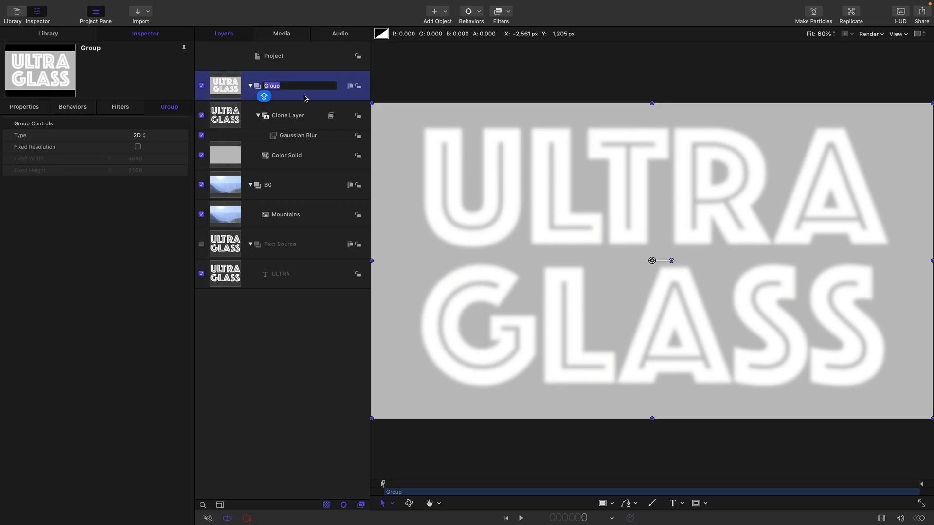
{"action": "type", "text": "Contour"}
{"action": "key", "text": "Return"}
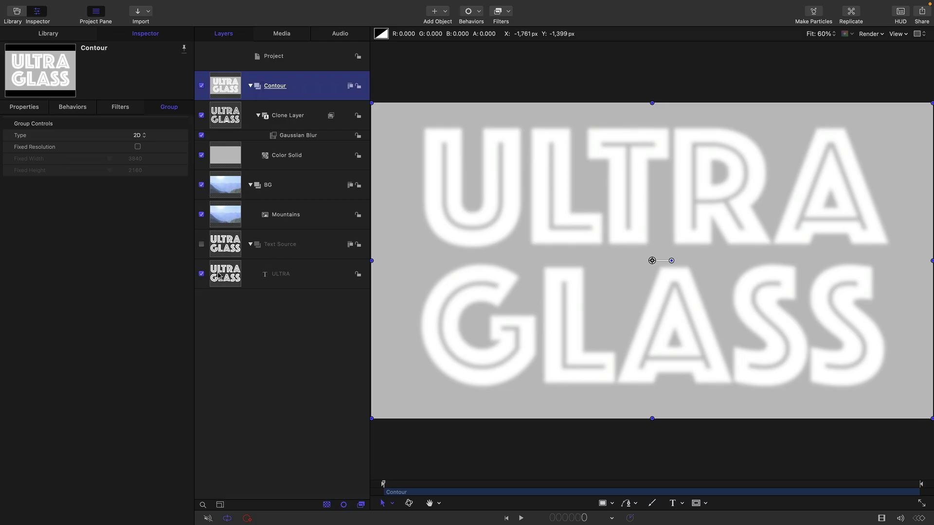
{"action": "left_click", "coordinate": [222, 246]}
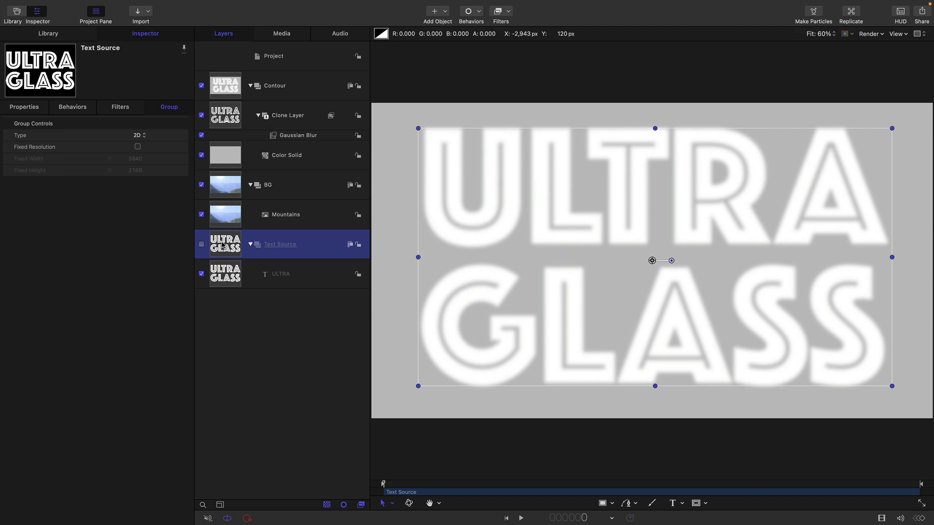
{"action": "right_click", "coordinate": [222, 246]}
Step: Clone Text Source again, move its group to the top and name it Main Text
{"action": "left_click", "coordinate": [287, 415]}
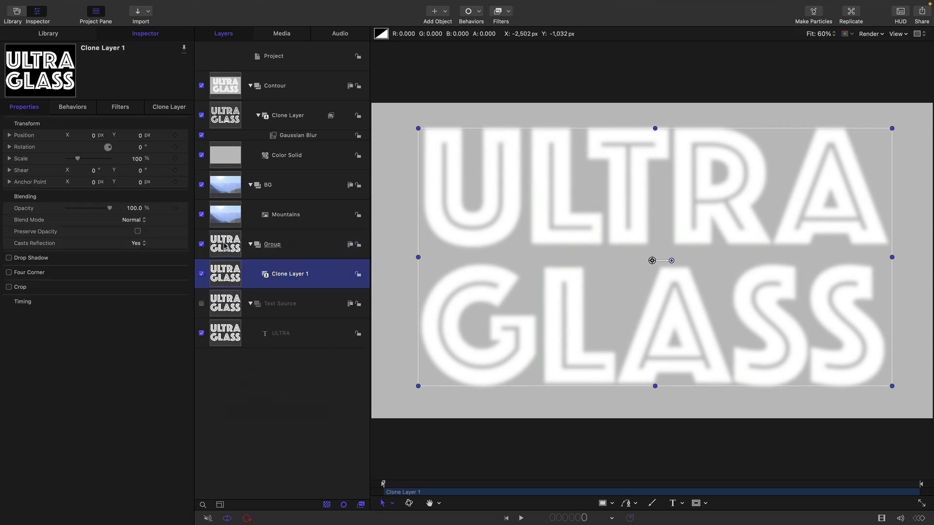
{"action": "left_click_drag", "start_coordinate": [228, 247], "coordinate": [276, 87]}
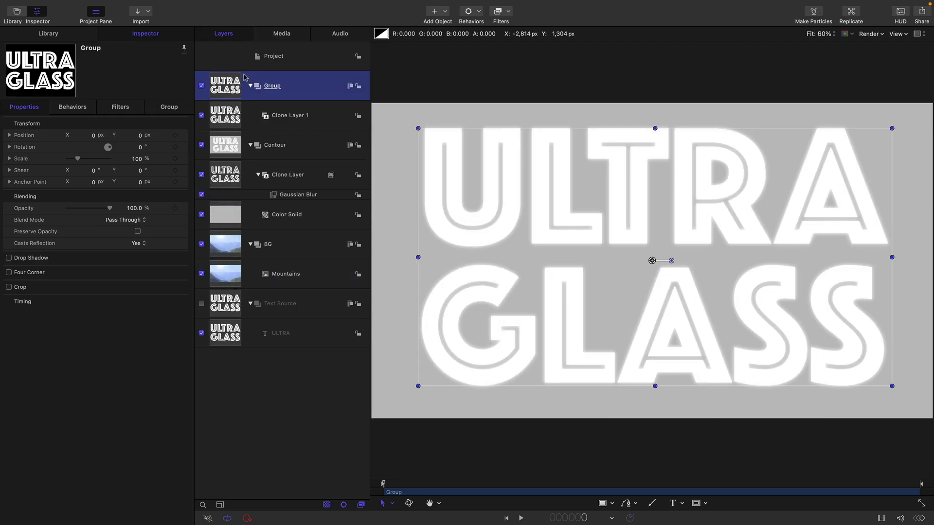
{"action": "double_click", "coordinate": [276, 87]}
{"action": "type", "text": "Main Text"}
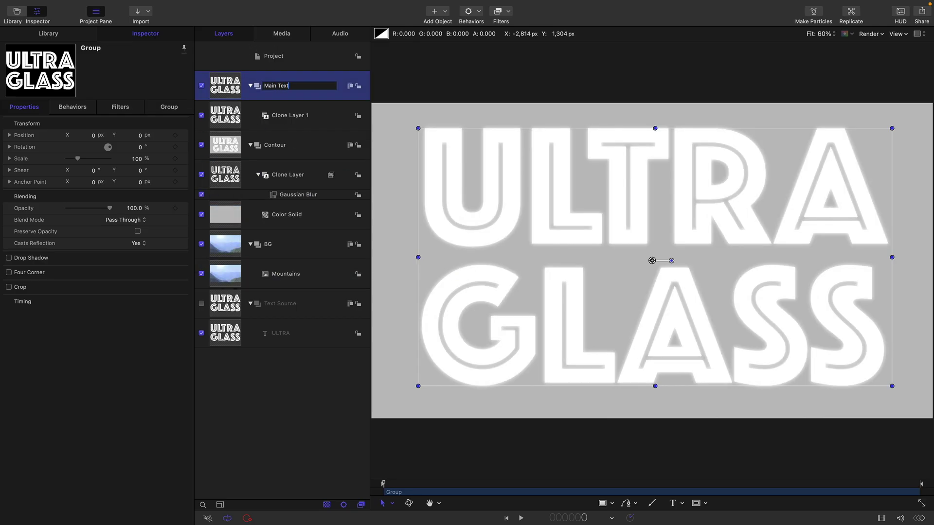
{"action": "key", "text": "Return"}
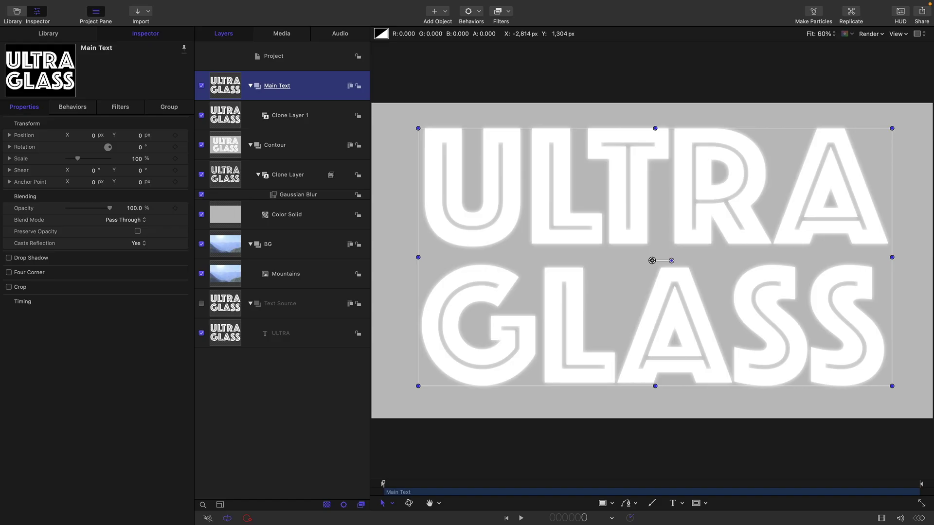
Step: Hide the Contour group and turn on Fixed Resolution for Main Text
{"action": "left_click", "coordinate": [251, 145]}
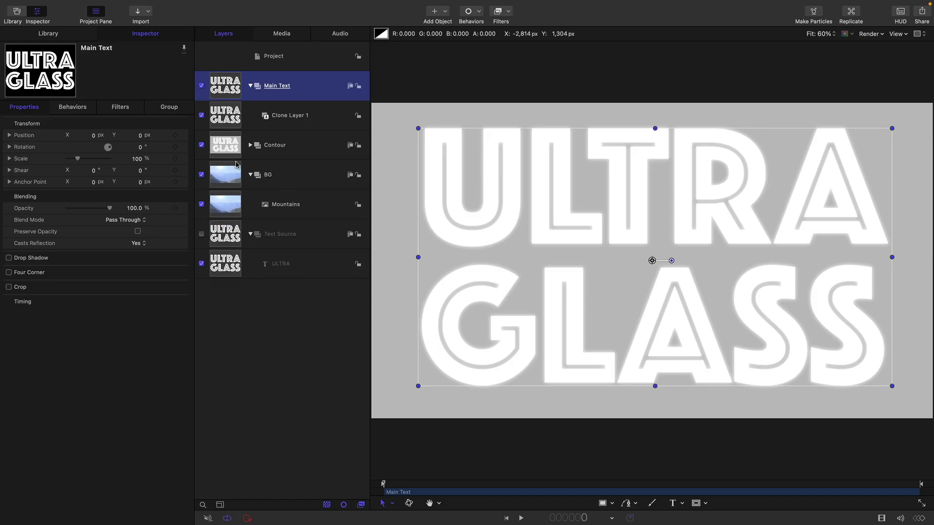
{"action": "left_click", "coordinate": [201, 145]}
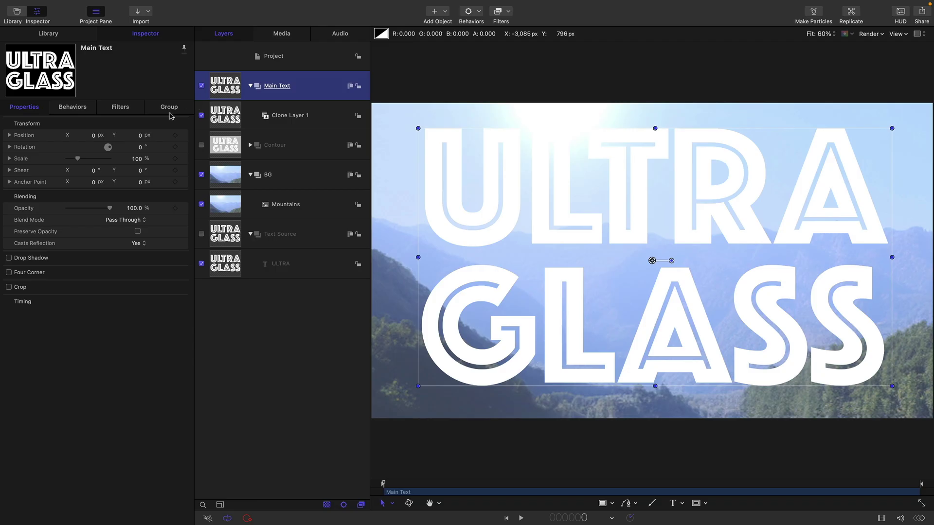
{"action": "left_click", "coordinate": [170, 109]}
{"action": "left_click", "coordinate": [138, 147]}
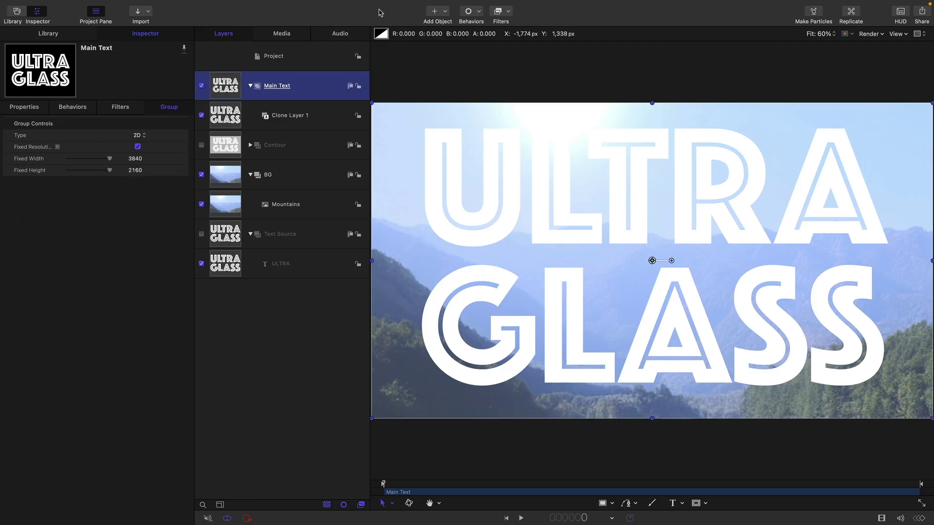
Step: Add an Indent filter to Main Text using Contour as its height map
{"action": "left_click", "coordinate": [507, 15]}
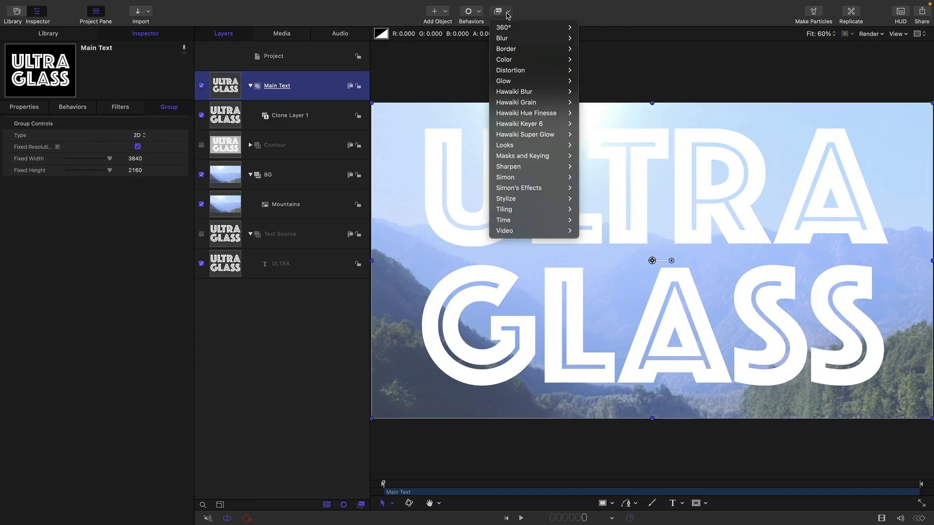
{"action": "mouse_move", "coordinate": [511, 204]}
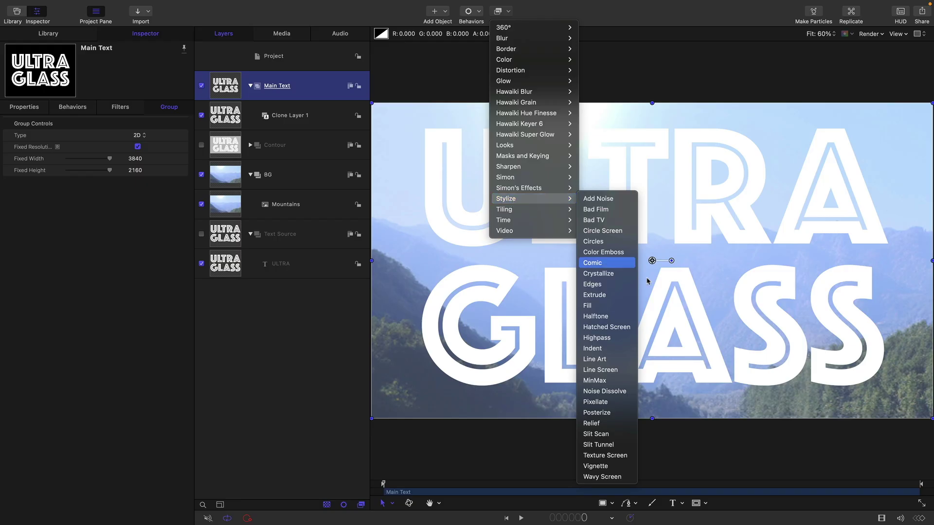
{"action": "left_click", "coordinate": [599, 352]}
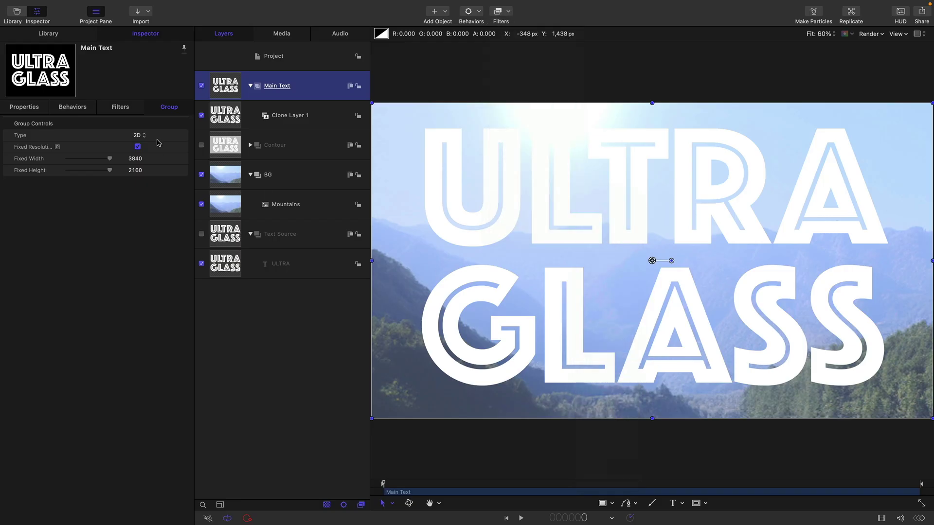
{"action": "left_click_drag", "start_coordinate": [228, 155], "coordinate": [129, 222]}
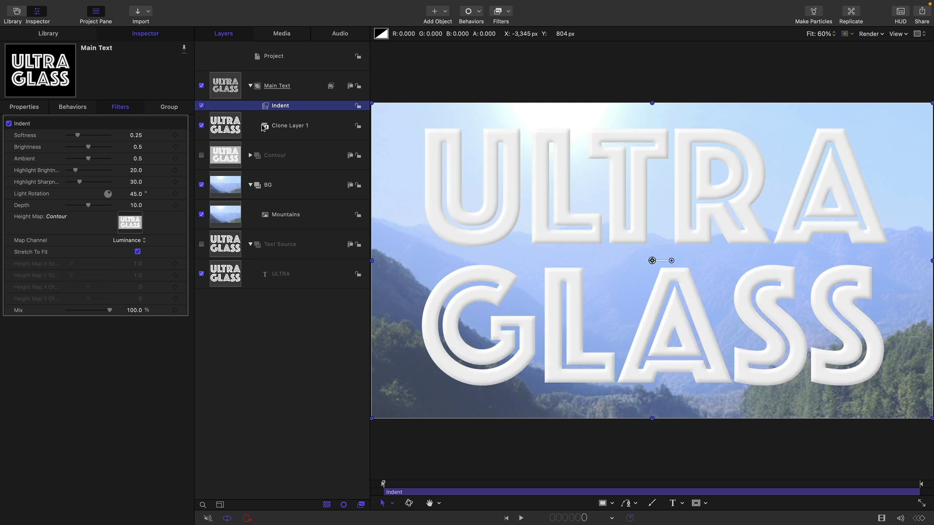
Step: Give Contour a fixed resolution and turn on Crop for its Gaussian Blur
{"action": "left_click", "coordinate": [250, 156]}
{"action": "left_click", "coordinate": [225, 162]}
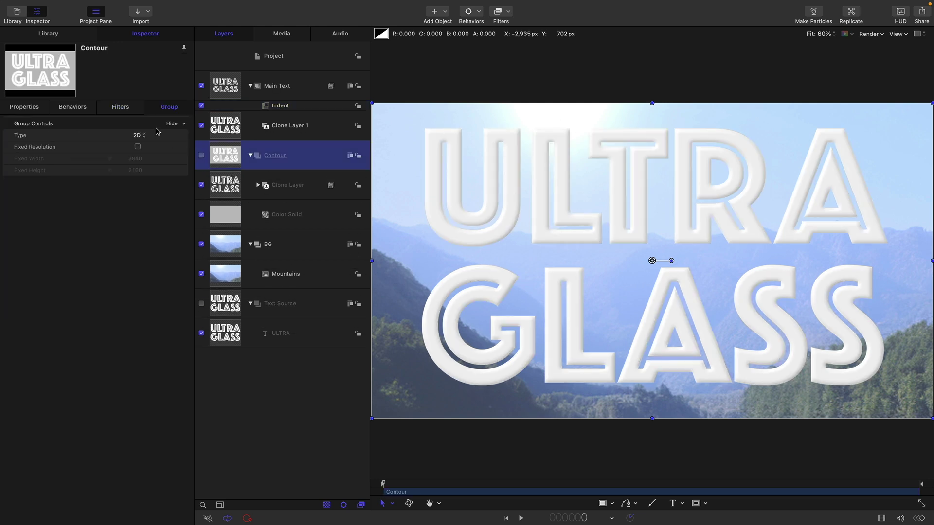
{"action": "left_click", "coordinate": [138, 147]}
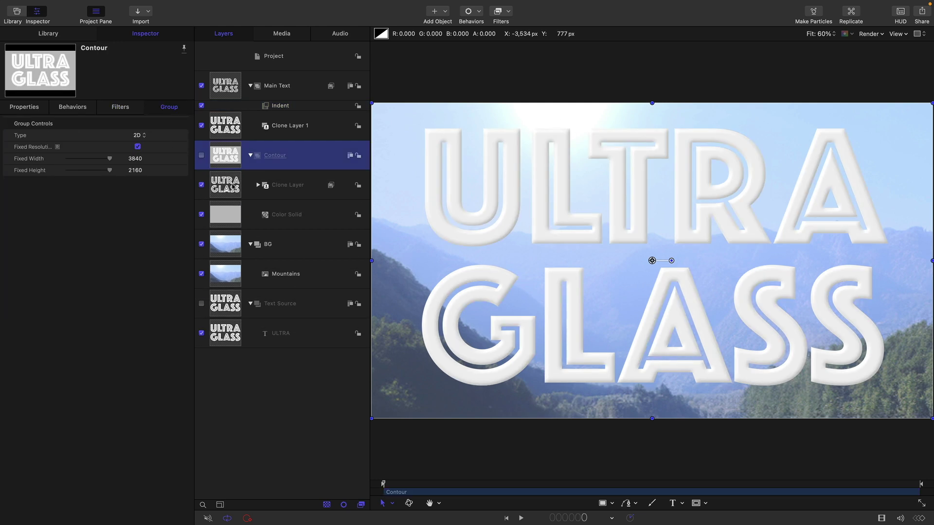
{"action": "left_click", "coordinate": [258, 185]}
{"action": "left_click", "coordinate": [290, 206]}
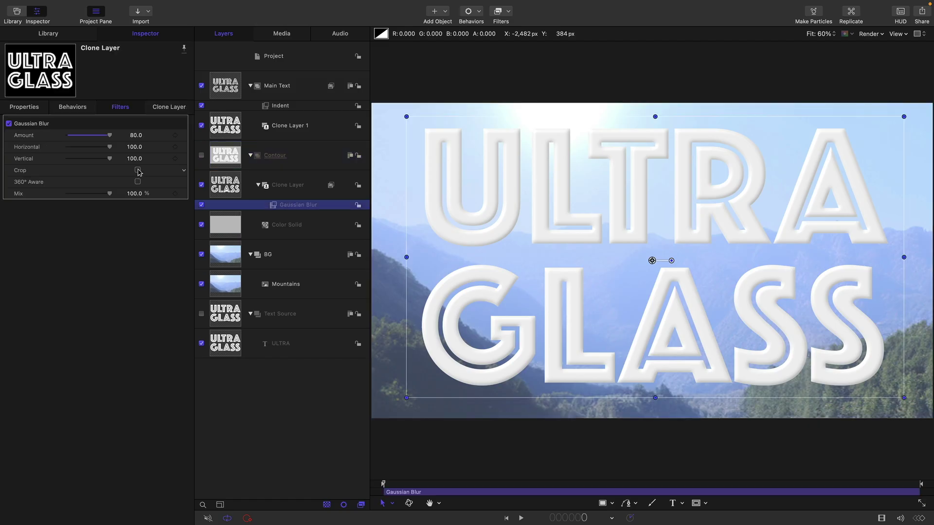
{"action": "left_click", "coordinate": [138, 170]}
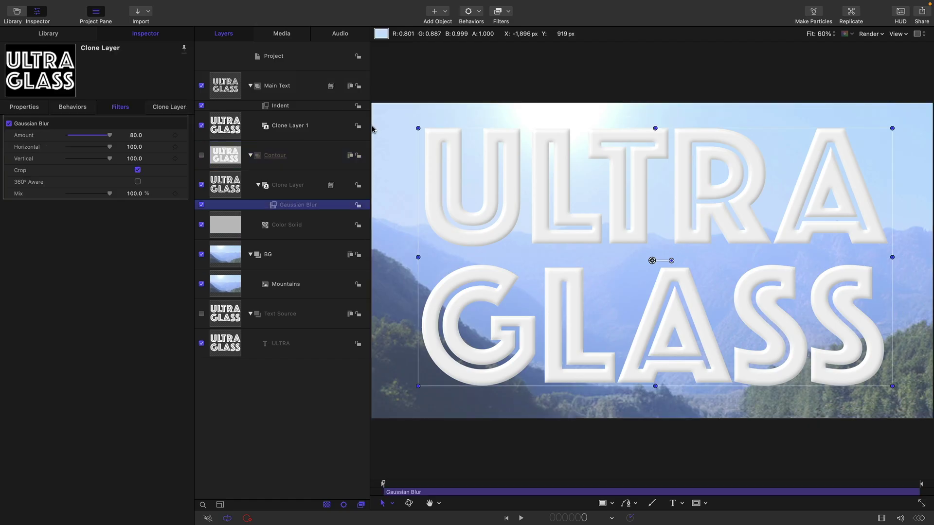
Step: Set Indent softness 0.45, brightness 0, ambient 0.36, highlight brightness 38 and sharpness 20
{"action": "left_click", "coordinate": [270, 107]}
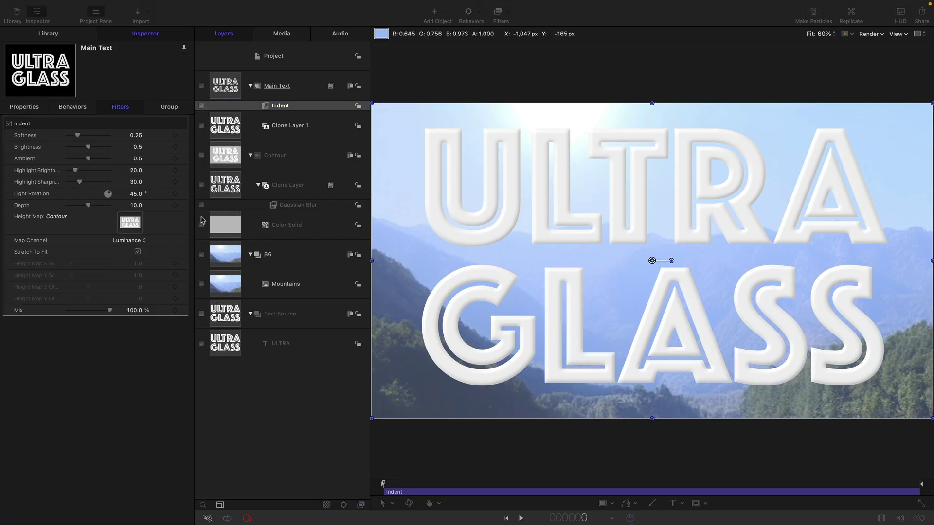
{"action": "left_click", "coordinate": [131, 135]}
{"action": "key", "text": "BackSpace"}
{"action": "type", "text": ".45"}
{"action": "key", "text": "Tab"}
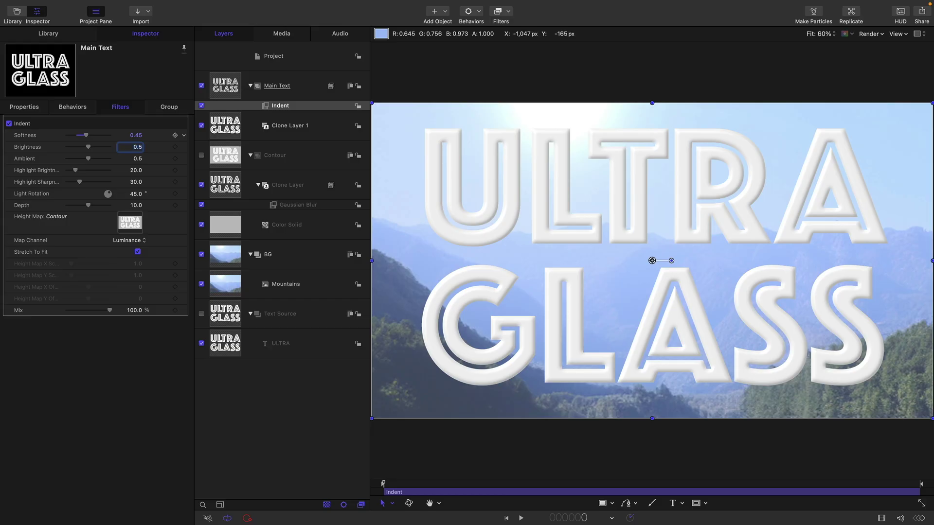
{"action": "type", "text": "0"}
{"action": "key", "text": "Tab"}
{"action": "key", "text": "BackSpace"}
{"action": "type", "text": ".36"}
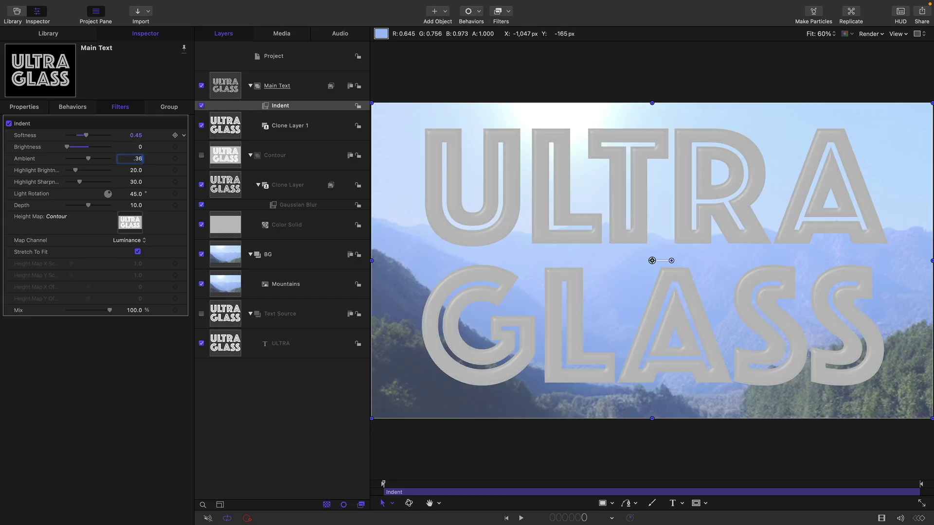
{"action": "key", "text": "Tab"}
{"action": "type", "text": "38"}
{"action": "key", "text": "Tab"}
{"action": "type", "text": "20"}
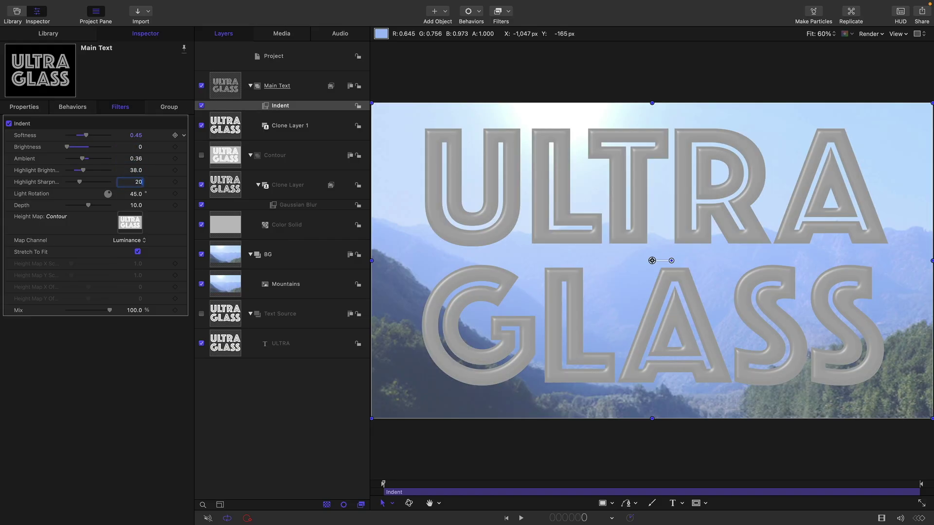
{"action": "key", "text": "Return"}
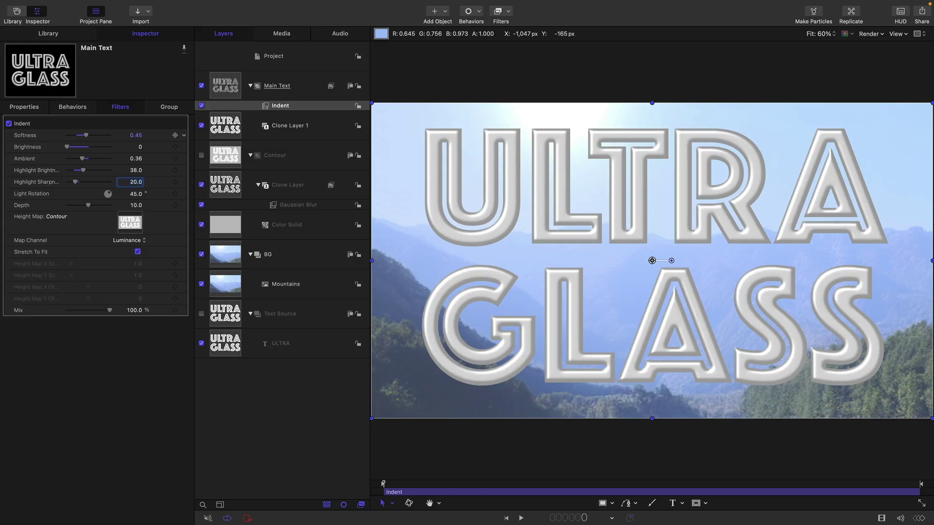
Step: Set the Indent light rotation to 130° and depth to 5
{"action": "left_click", "coordinate": [139, 195]}
{"action": "type", "text": "130"}
{"action": "key", "text": "Return"}
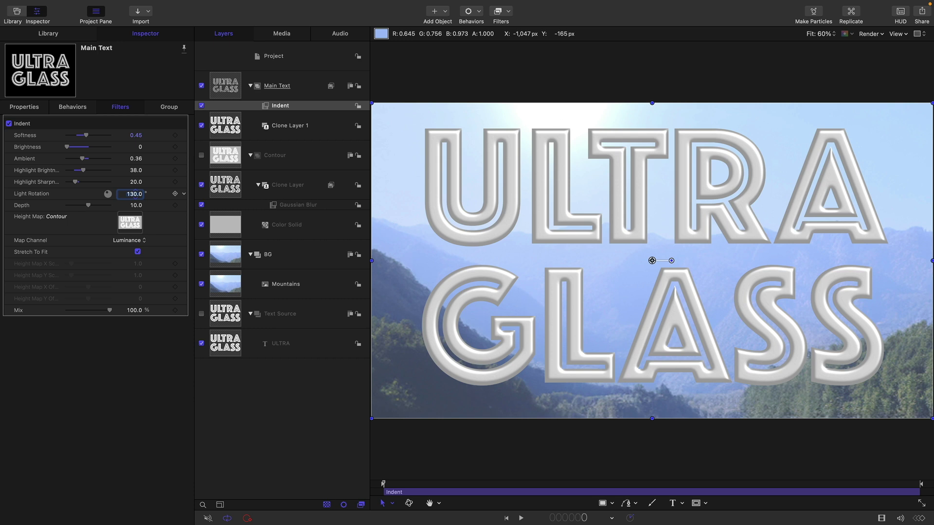
{"action": "left_click", "coordinate": [138, 208]}
{"action": "left_click", "coordinate": [136, 205]}
{"action": "type", "text": "5"}
{"action": "key", "text": "Return"}
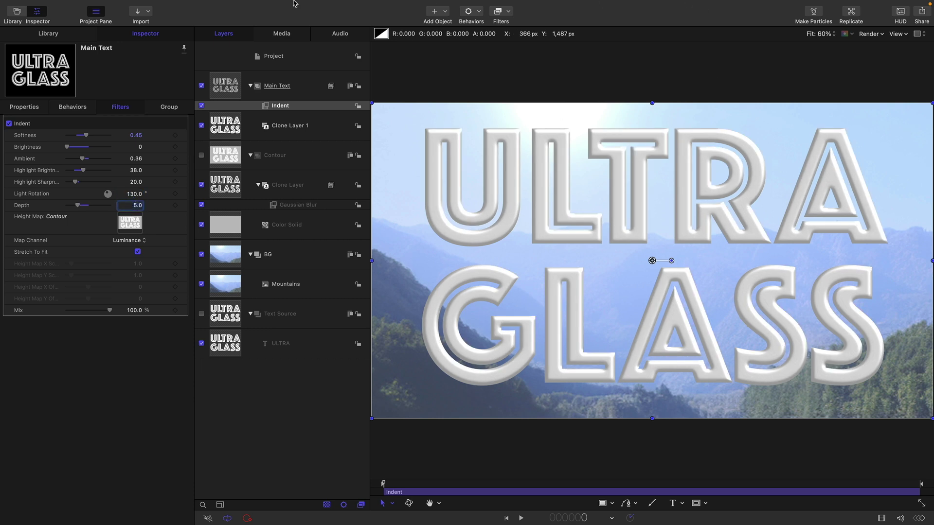
{"action": "left_click", "coordinate": [506, 13]}
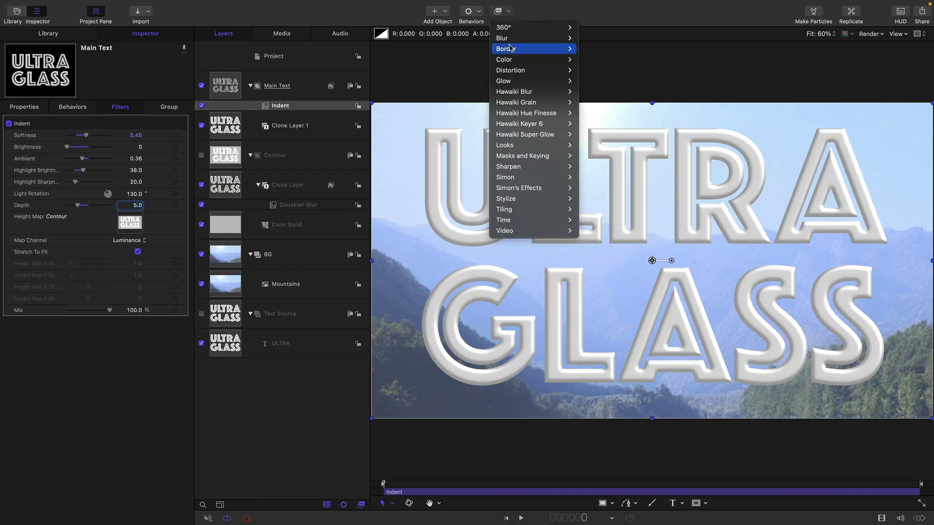
Step: Add a white Stroke filter to Main Text with width 1, centred on the edges
{"action": "mouse_move", "coordinate": [515, 48]}
{"action": "left_click", "coordinate": [593, 70]}
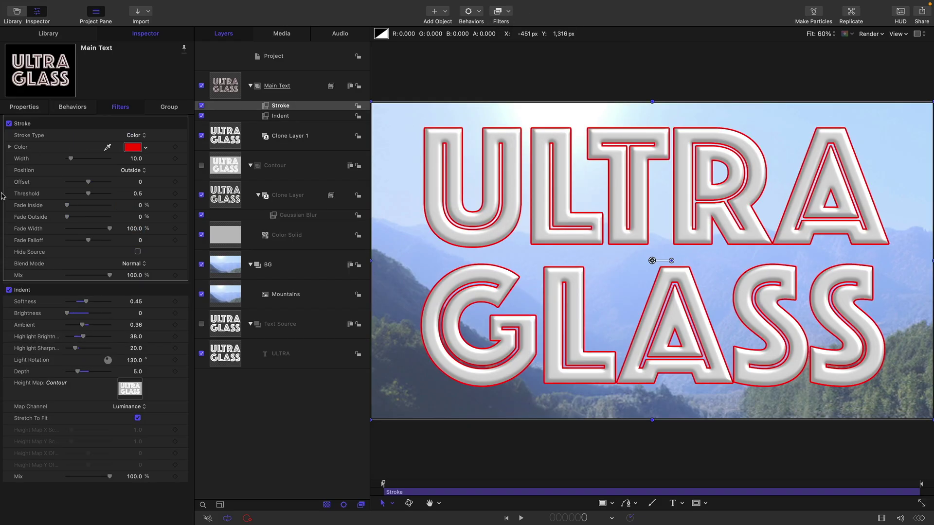
{"action": "left_click", "coordinate": [132, 148]}
{"action": "left_click", "coordinate": [428, 458]}
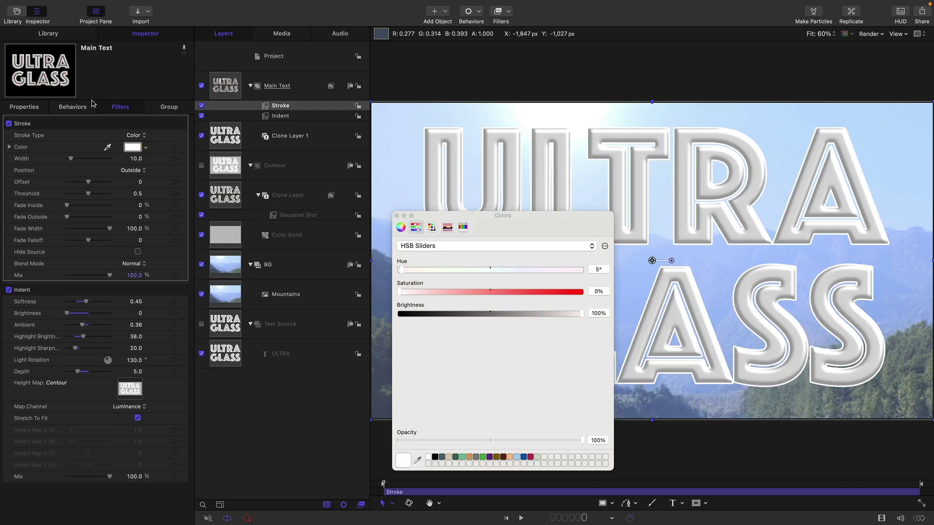
{"action": "left_click", "coordinate": [135, 158]}
{"action": "type", "text": "1"}
{"action": "key", "text": "Return"}
{"action": "left_click", "coordinate": [133, 170]}
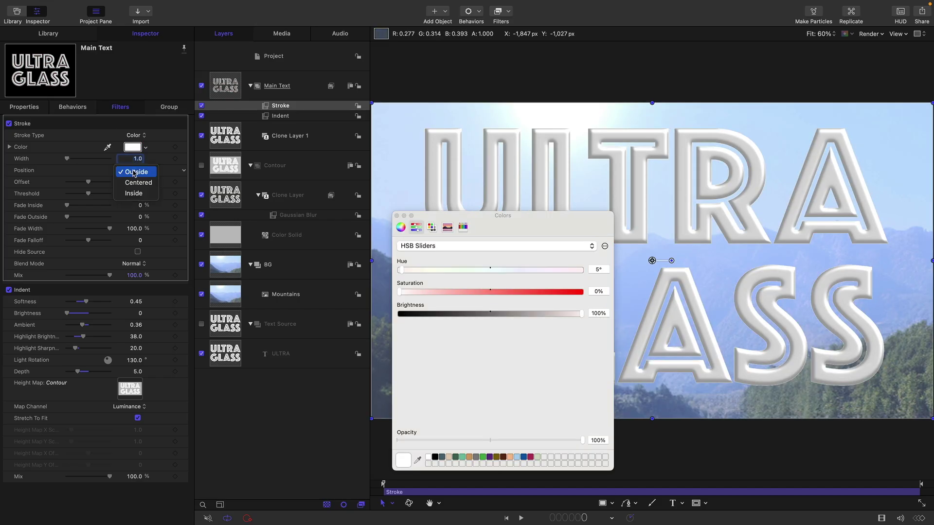
{"action": "left_click", "coordinate": [681, 216]}
{"action": "left_click", "coordinate": [396, 216]}
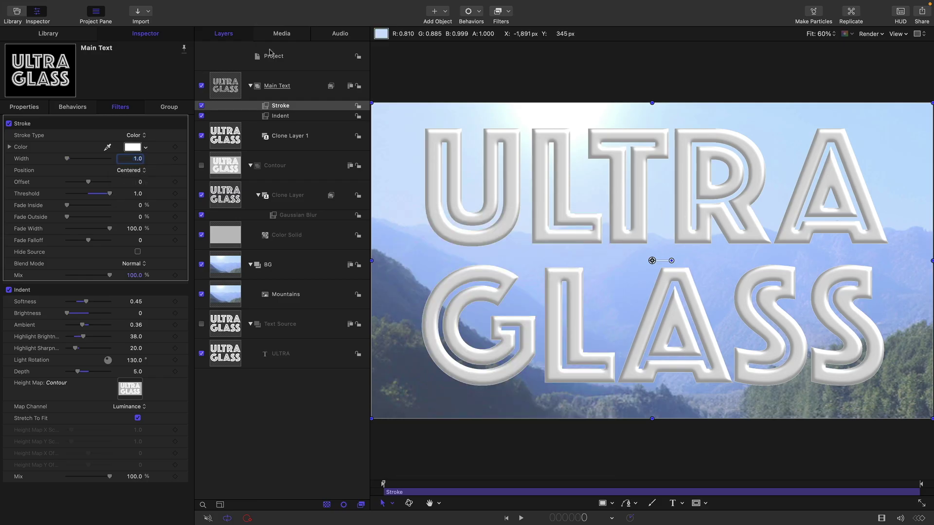
Step: Add an Extrude filter to Main Text with angle 270° and distance 20
{"action": "left_click", "coordinate": [509, 12]}
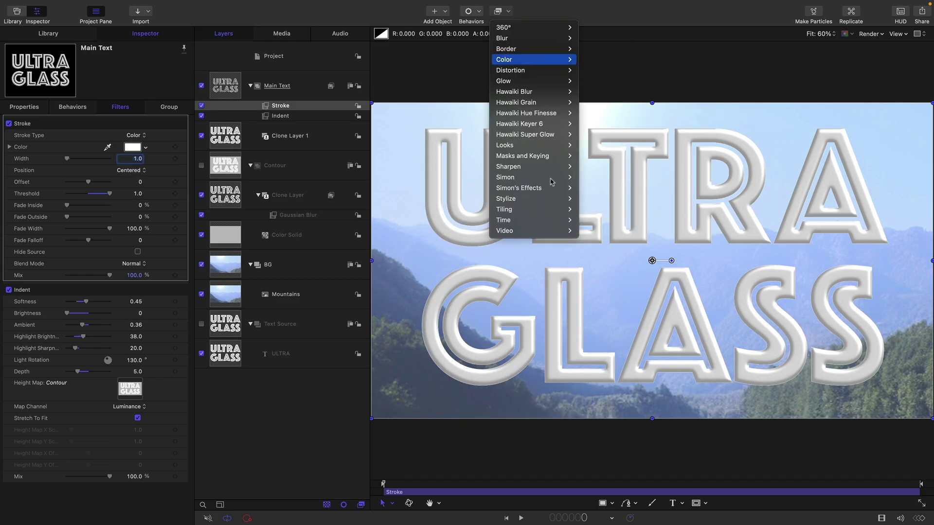
{"action": "mouse_move", "coordinate": [544, 198]}
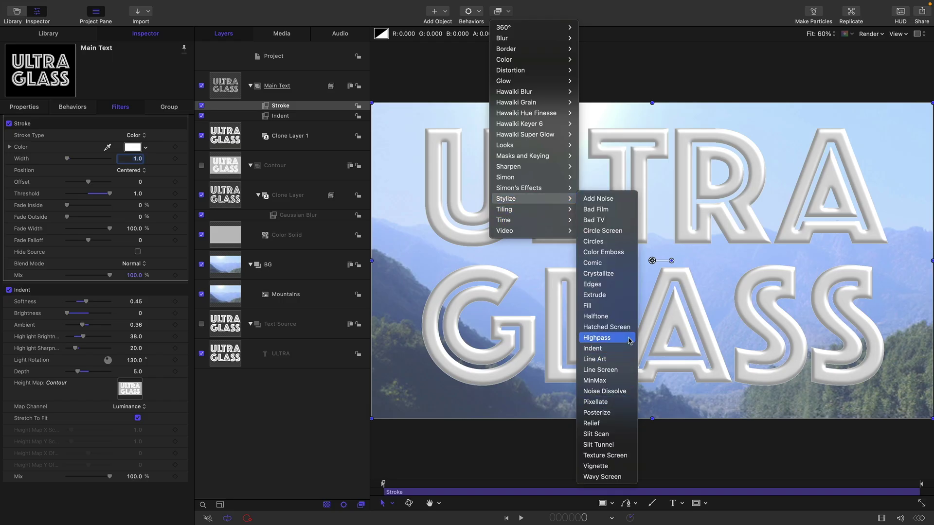
{"action": "left_click", "coordinate": [623, 297]}
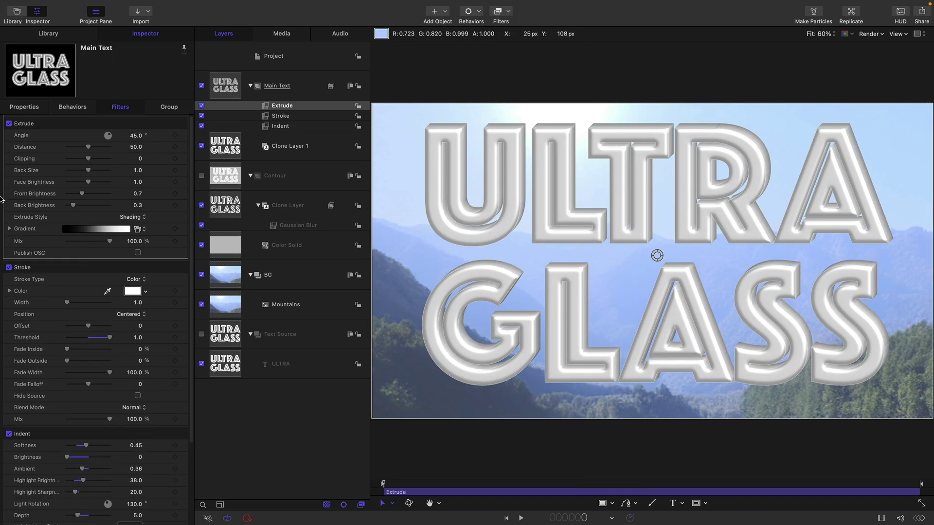
{"action": "left_click", "coordinate": [136, 135]}
{"action": "type", "text": "270"}
{"action": "key", "text": "Tab"}
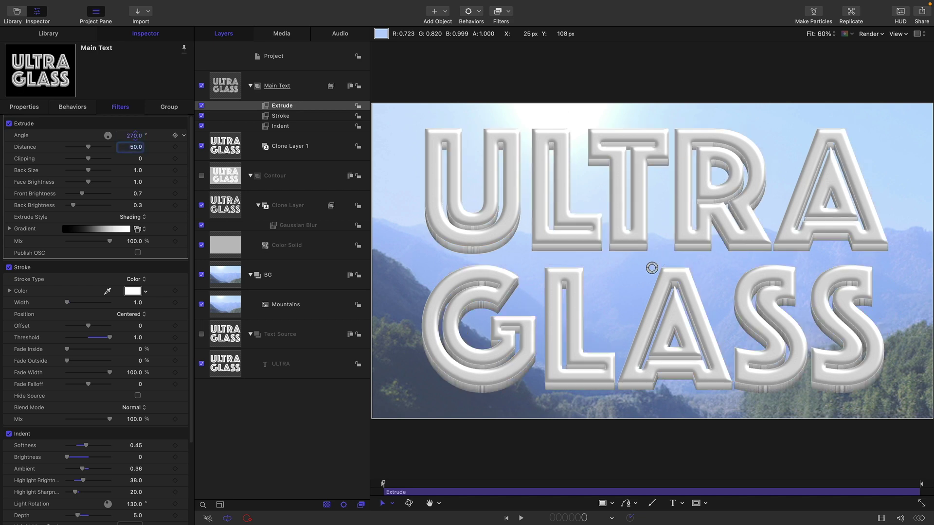
{"action": "key", "text": "Tab"}
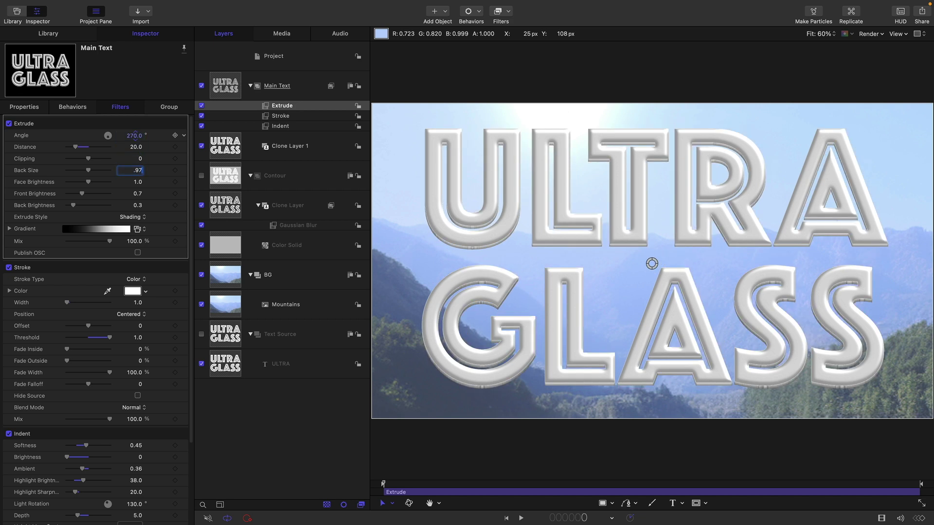
Step: Set Extrude back size 0.97, face brightness 0.85, front 0.4 and back 0.7
{"action": "type", "text": ".97"}
{"action": "key", "text": "Tab"}
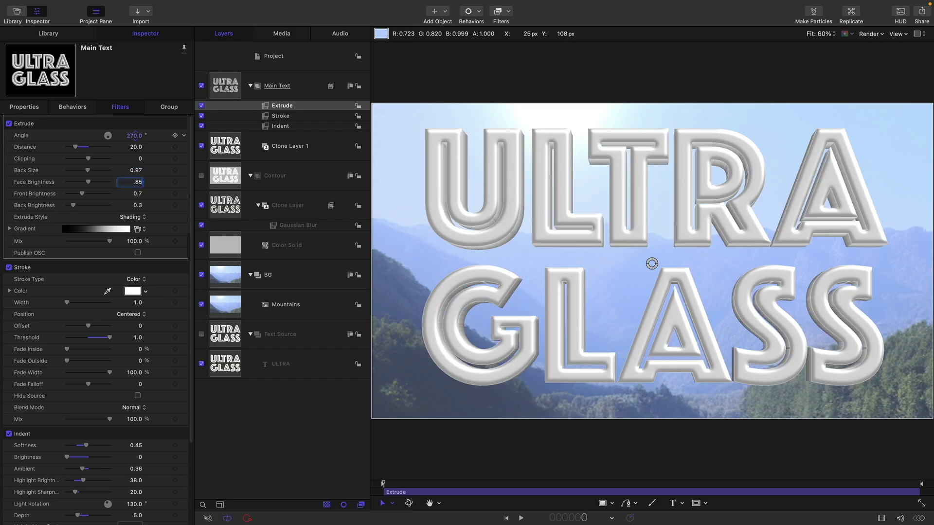
{"action": "key", "text": "Tab"}
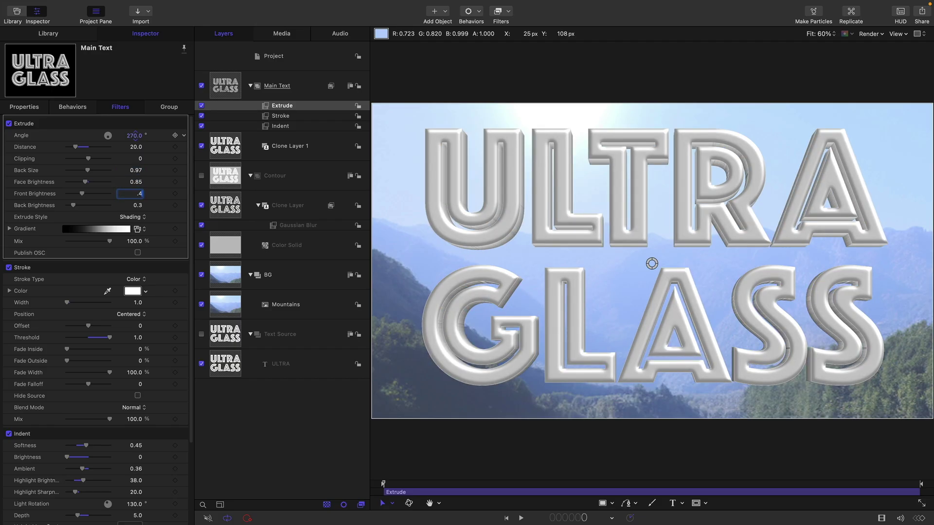
{"action": "key", "text": "Tab"}
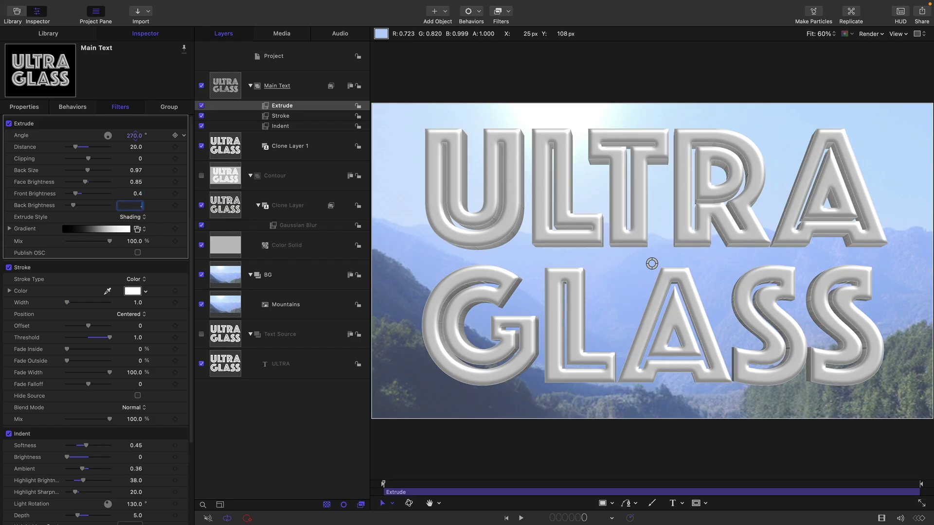
{"action": "type", "text": ".7"}
{"action": "key", "text": "Return"}
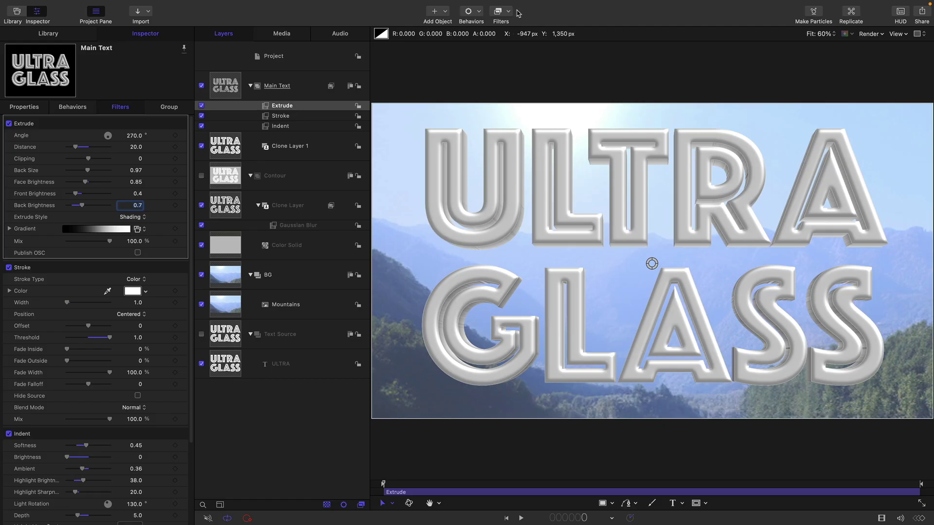
Step: Add a Gradient Colorize filter to Main Text and move its black stop to 70%
{"action": "left_click", "coordinate": [508, 11]}
{"action": "mouse_move", "coordinate": [506, 61]}
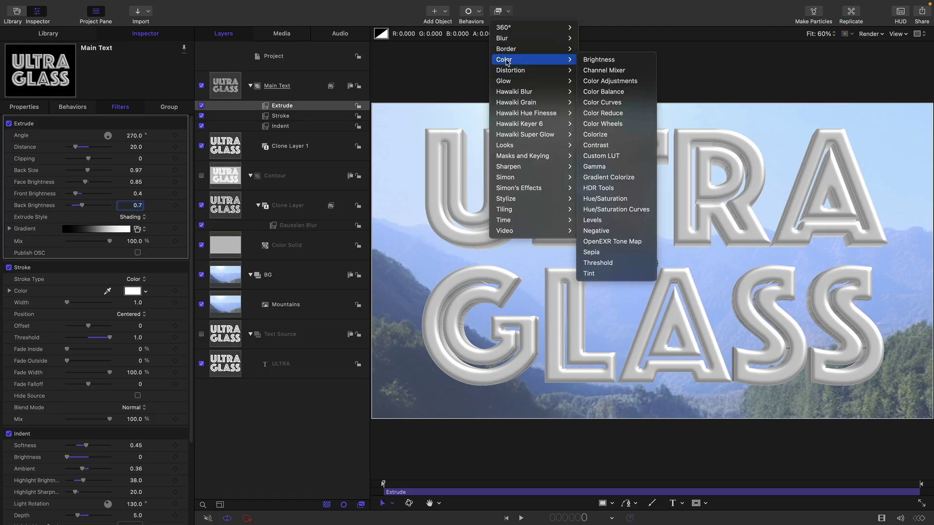
{"action": "left_click", "coordinate": [637, 178]}
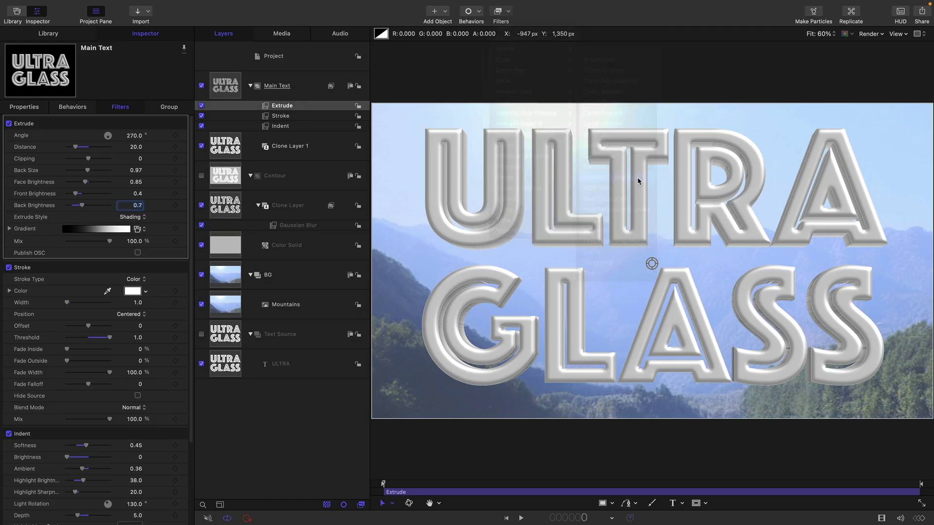
{"action": "left_click", "coordinate": [9, 136]}
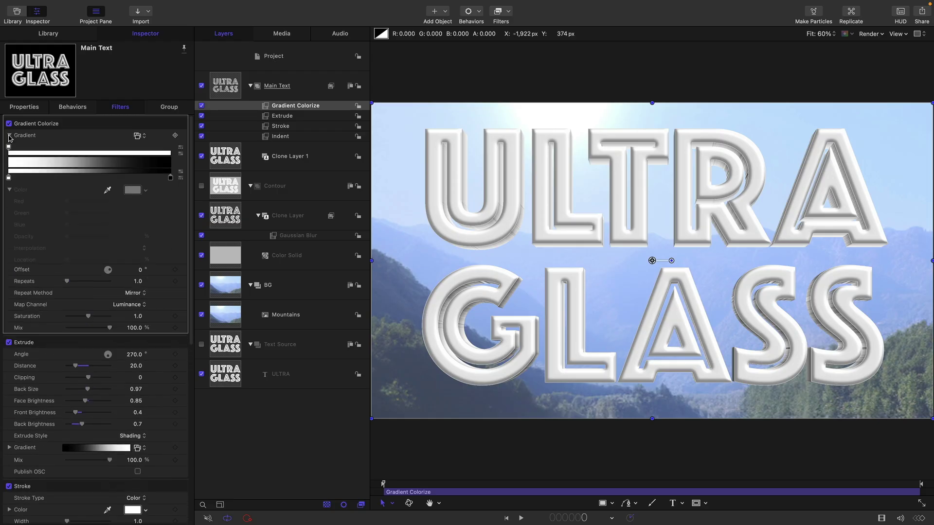
{"action": "left_click", "coordinate": [170, 177]}
{"action": "left_click", "coordinate": [134, 260]}
{"action": "type", "text": "70"}
{"action": "key", "text": "Return"}
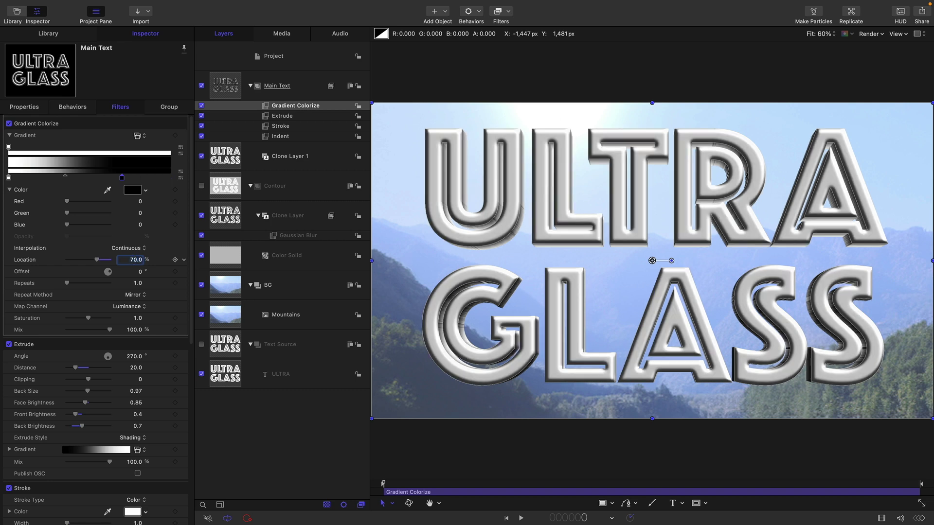
Step: Add a gradient stop at 20% and colour it purple (R 0.5, G 0, B 0.5)
{"action": "left_click", "coordinate": [51, 176]}
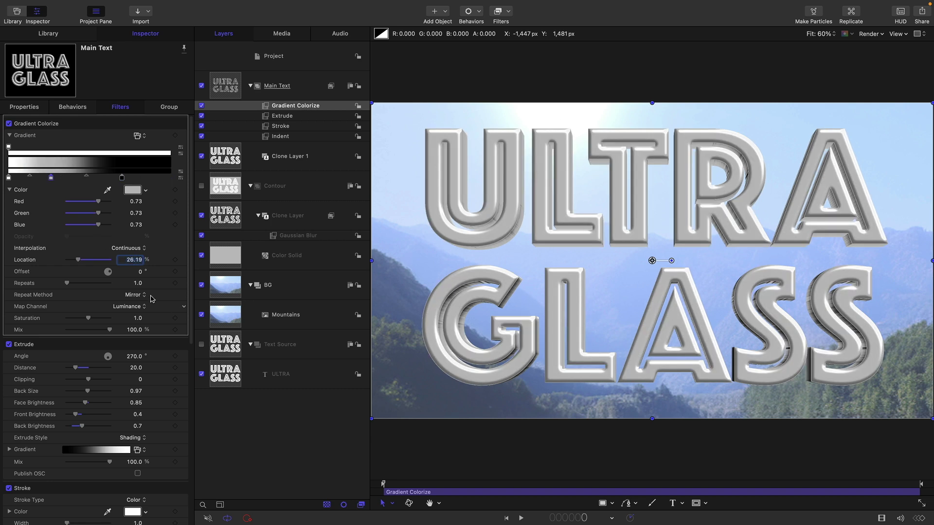
{"action": "left_click", "coordinate": [130, 258]}
{"action": "type", "text": "20"}
{"action": "key", "text": "Return"}
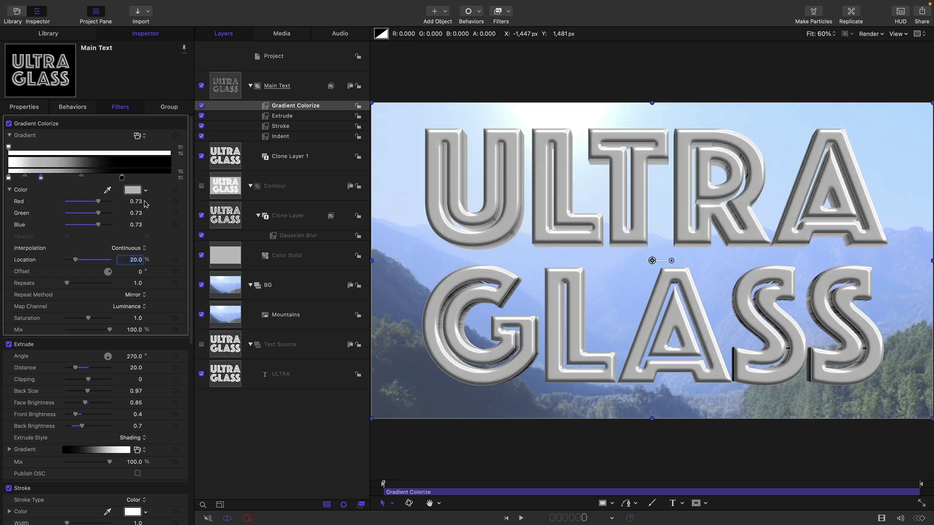
{"action": "left_click", "coordinate": [133, 190]}
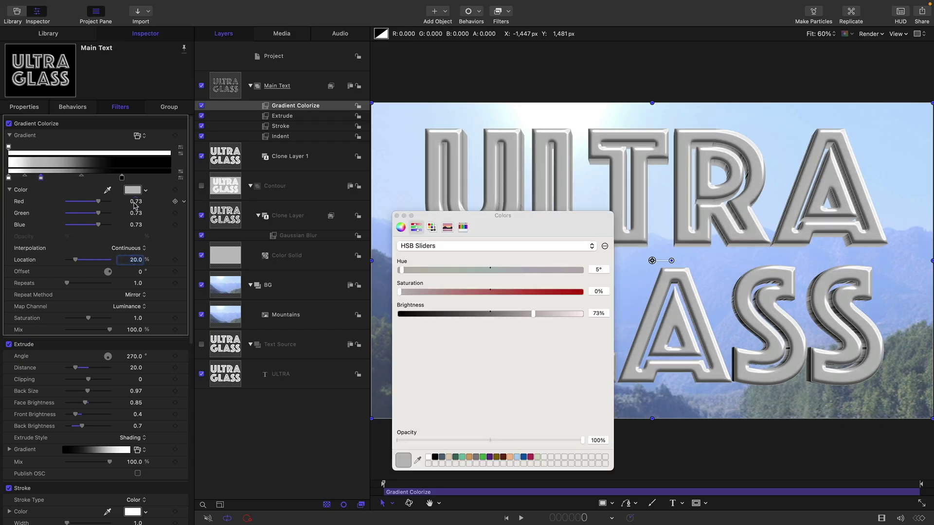
{"action": "left_click", "coordinate": [396, 215]}
{"action": "key", "text": "BackSpace"}
{"action": "type", "text": ".5"}
{"action": "key", "text": "Tab"}
{"action": "type", "text": "0"}
{"action": "key", "text": "Tab"}
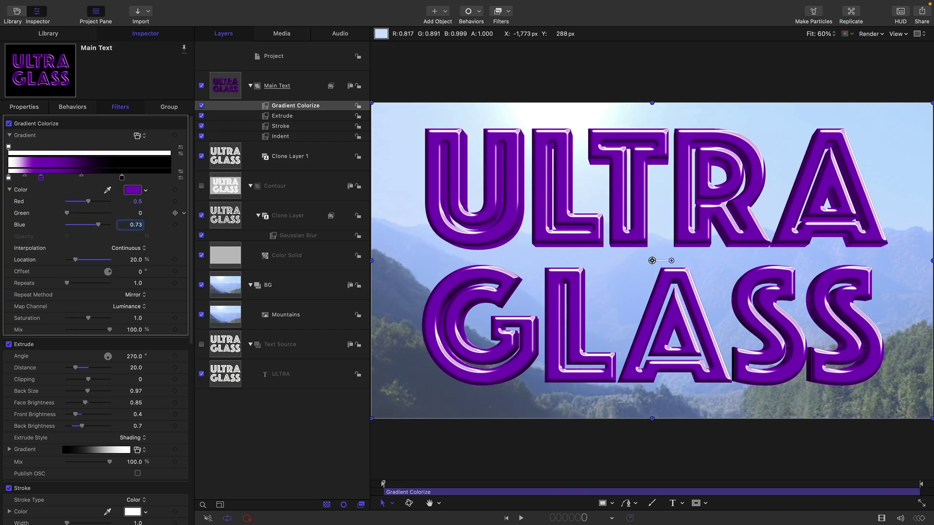
{"action": "key", "text": "Return"}
{"action": "left_click", "coordinate": [281, 57]}
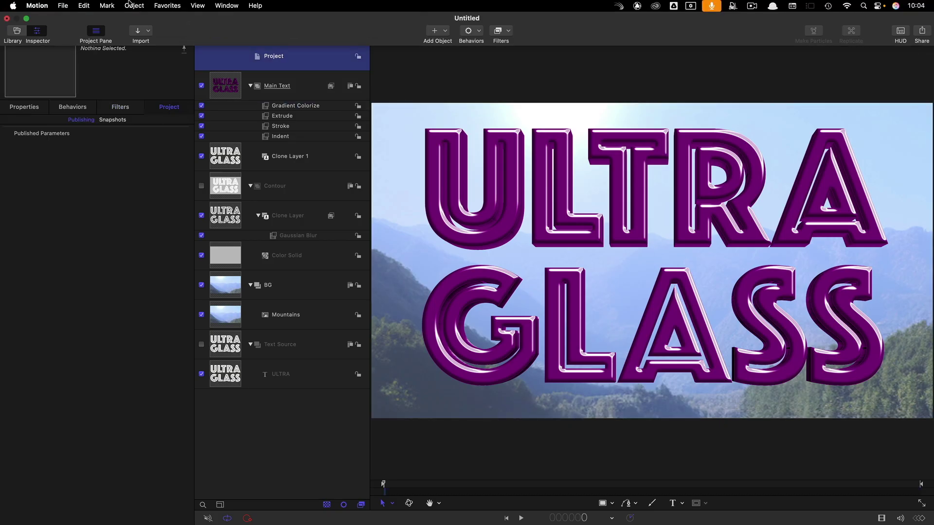
Step: Nest Main Text in a new group named GLASS with Fixed Resolution enabled
{"action": "left_click", "coordinate": [131, 4]}
{"action": "left_click", "coordinate": [146, 18]}
{"action": "left_click_drag", "start_coordinate": [224, 123], "coordinate": [323, 88]}
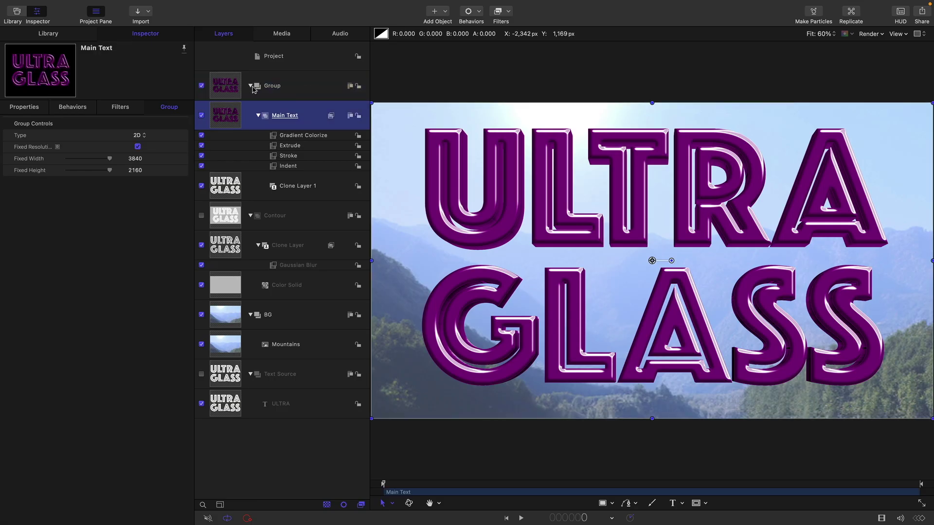
{"action": "double_click", "coordinate": [310, 91]}
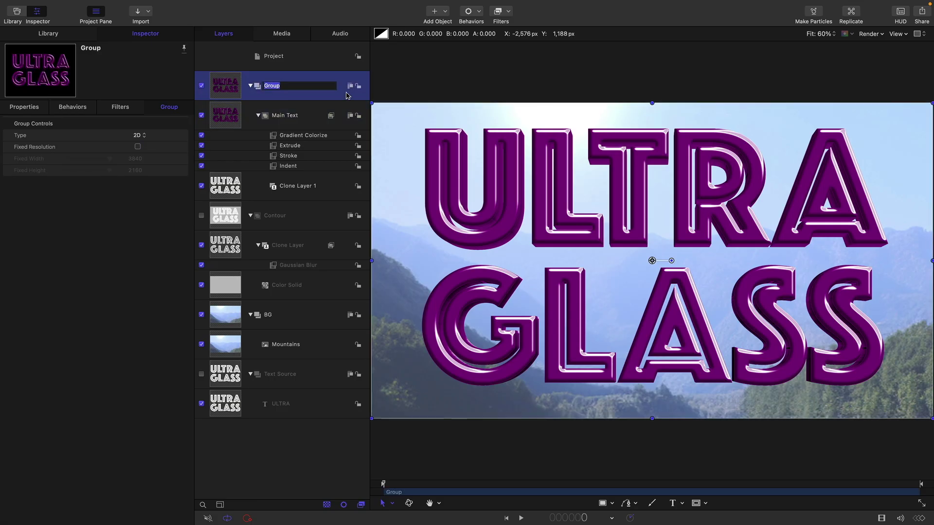
{"action": "type", "text": "GLASS"}
{"action": "key", "text": "Return"}
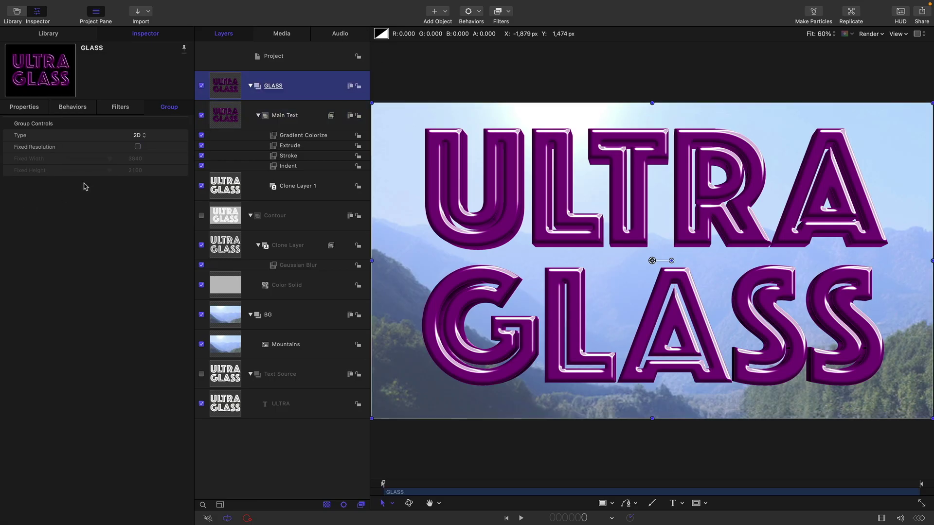
{"action": "left_click", "coordinate": [138, 146]}
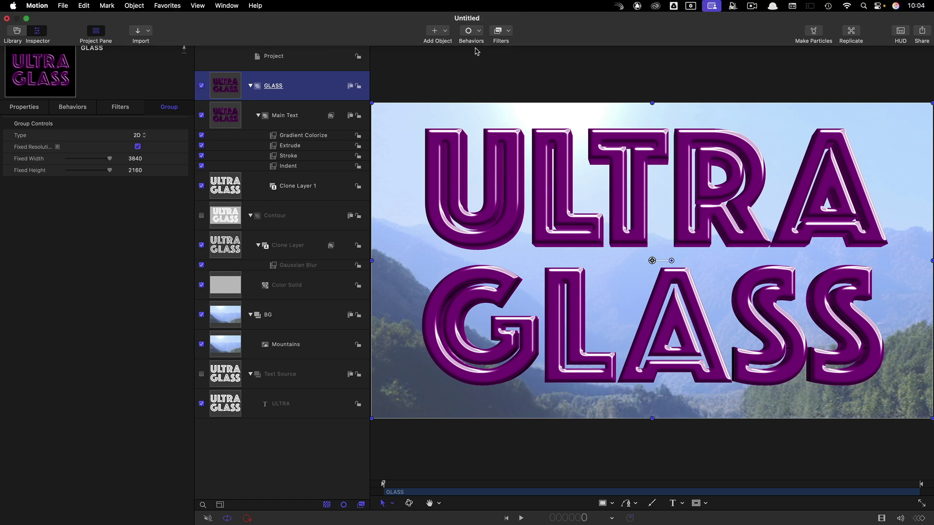
{"action": "left_click", "coordinate": [509, 32]}
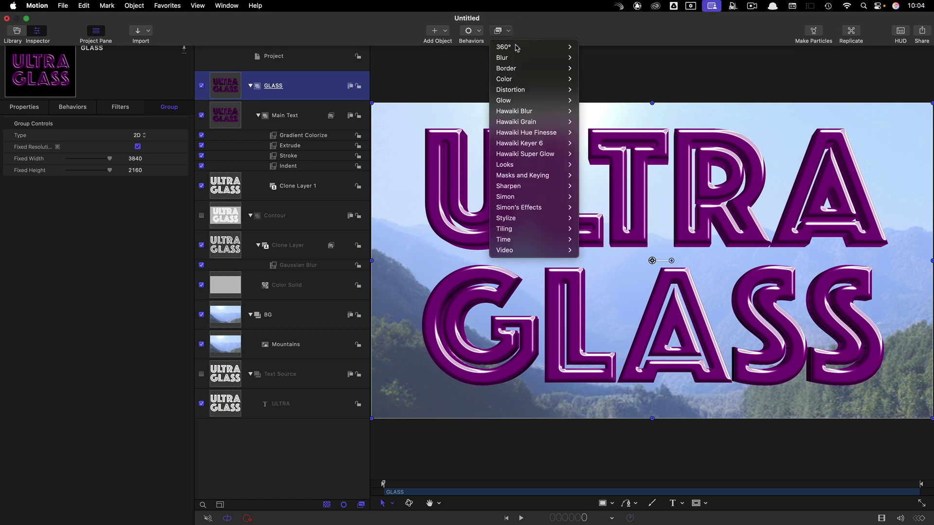
Step: Add a Channel Mixer to GLASS with Alpha-Alpha 0, Alpha-Red 0.75 and Alpha-Blue 1.0
{"action": "mouse_move", "coordinate": [522, 79]}
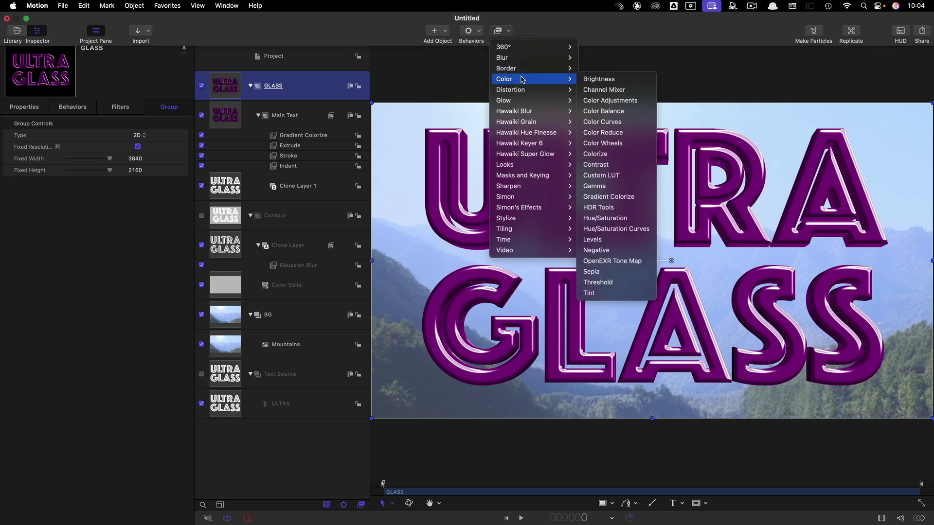
{"action": "left_click", "coordinate": [612, 90]}
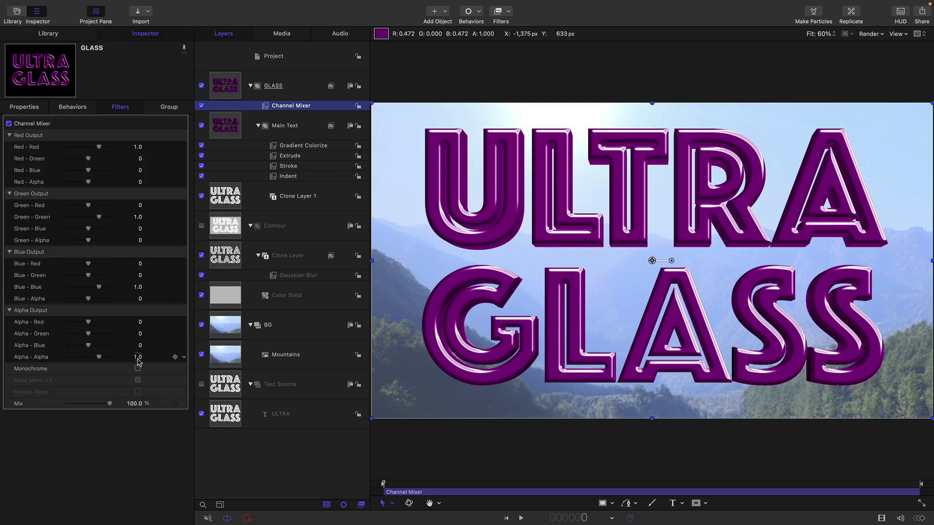
{"action": "left_click", "coordinate": [138, 358]}
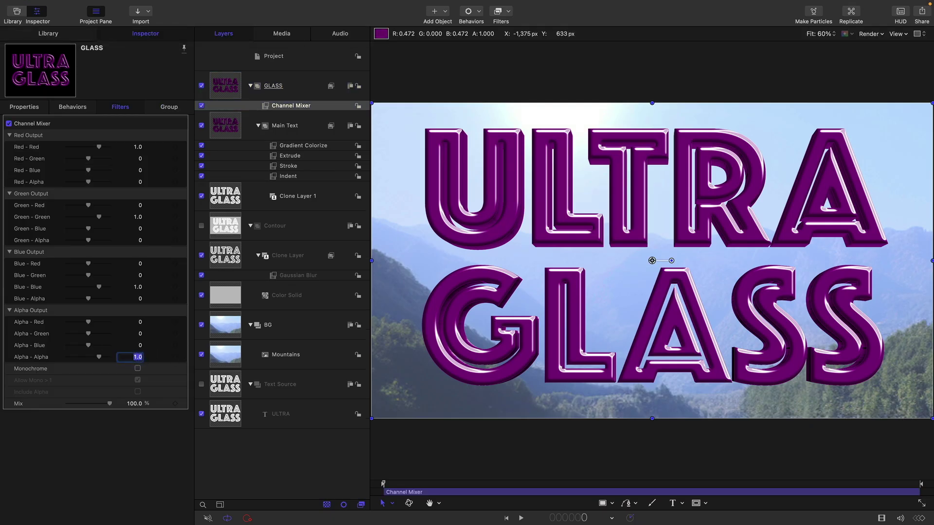
{"action": "type", "text": "0"}
{"action": "key", "text": "Return"}
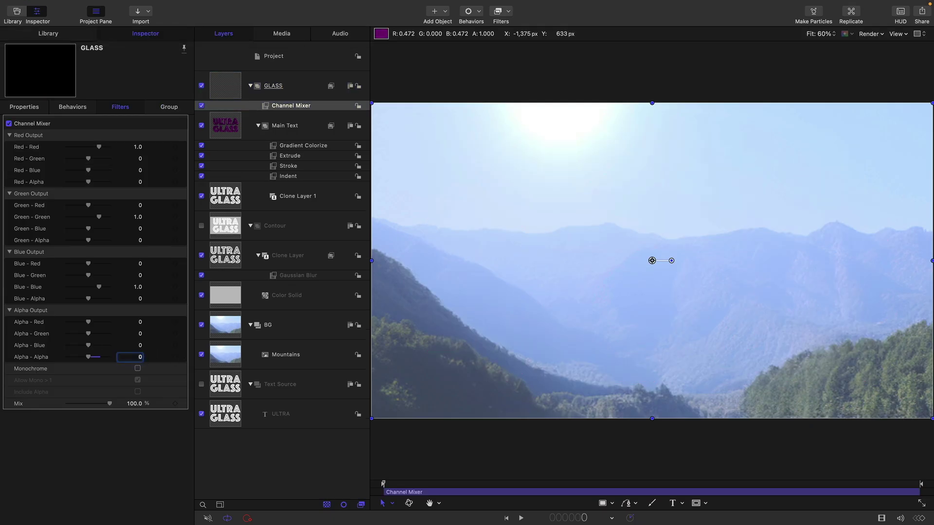
{"action": "left_click", "coordinate": [139, 323]}
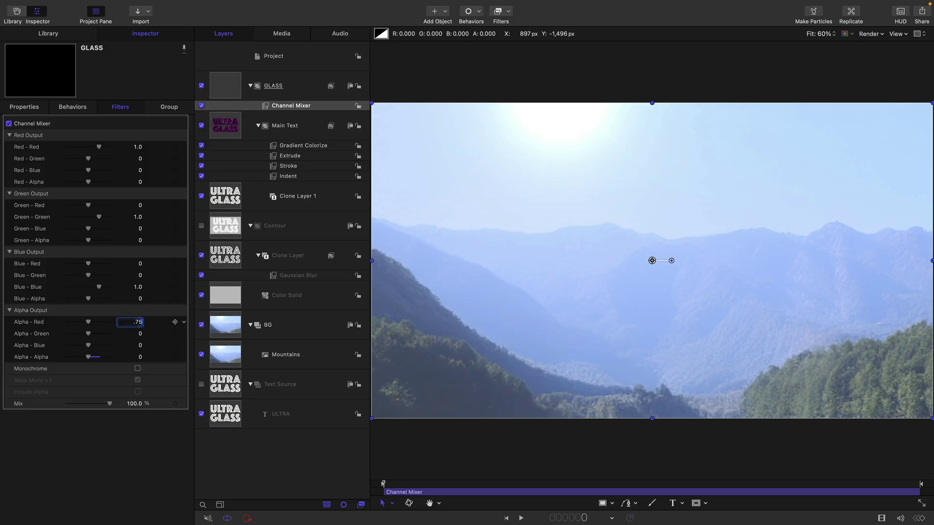
{"action": "key", "text": "Tab"}
{"action": "key", "text": "Tab"}
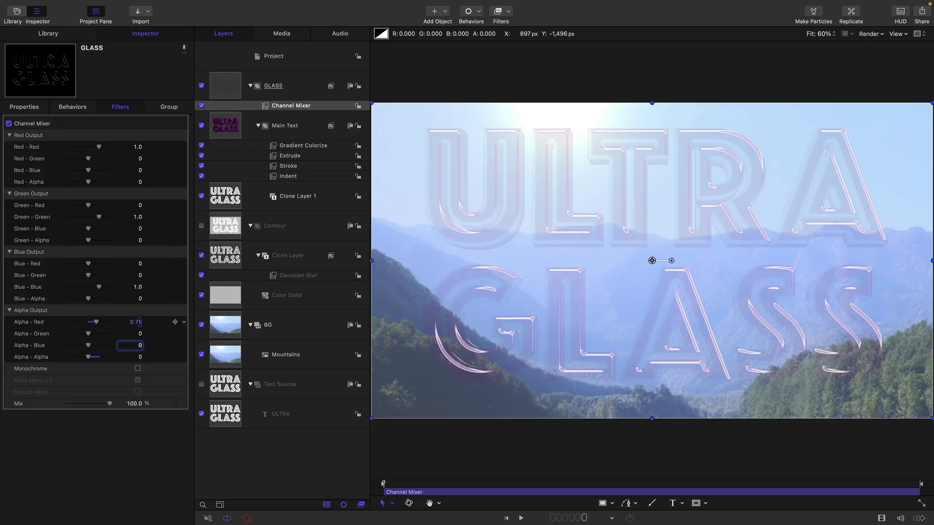
{"action": "type", "text": "1"}
{"action": "key", "text": "Return"}
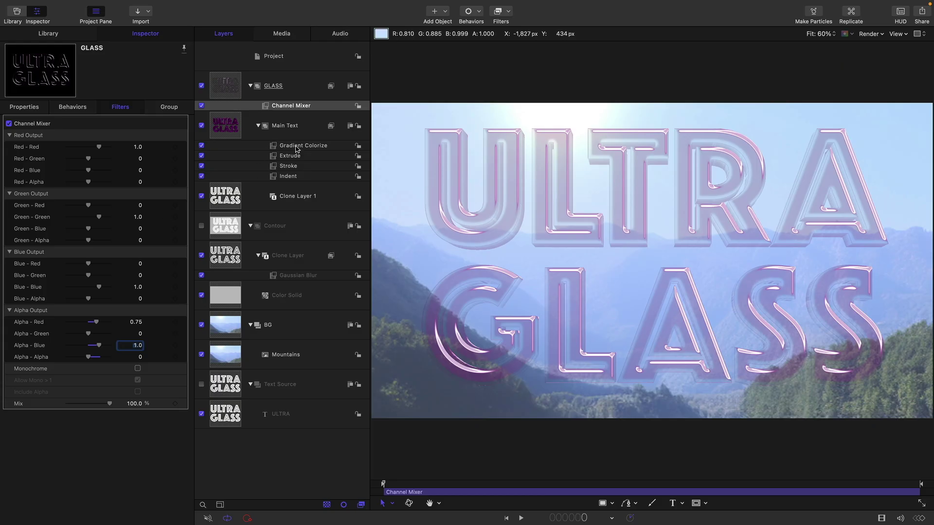
{"action": "left_click", "coordinate": [510, 13]}
Step: Add a Hue/Saturation filter at −1.0 saturation and a Gradient Colorize filter to GLASS
{"action": "mouse_move", "coordinate": [510, 60]}
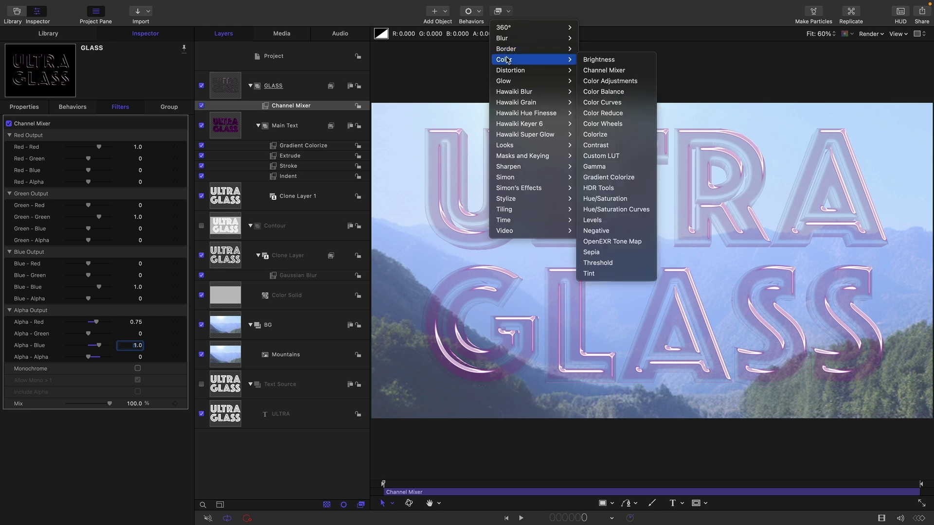
{"action": "left_click", "coordinate": [623, 198]}
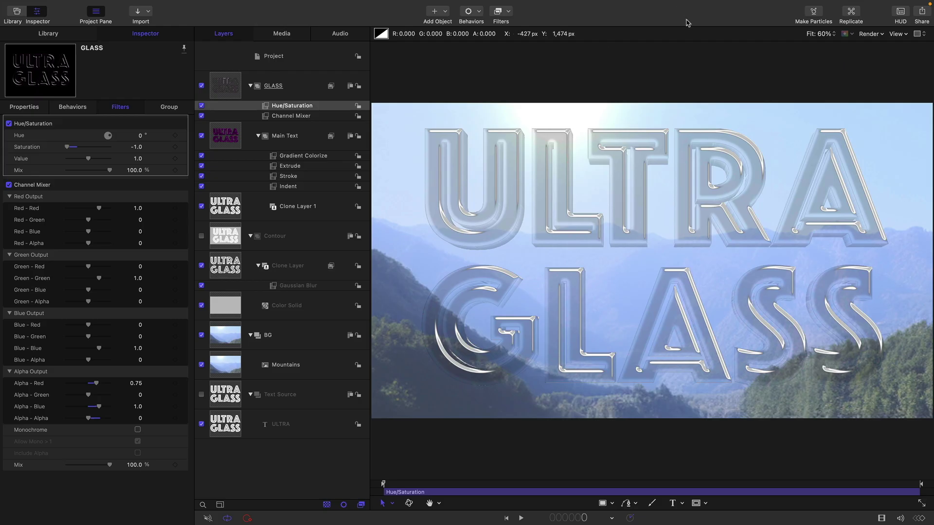
{"action": "left_click", "coordinate": [508, 12]}
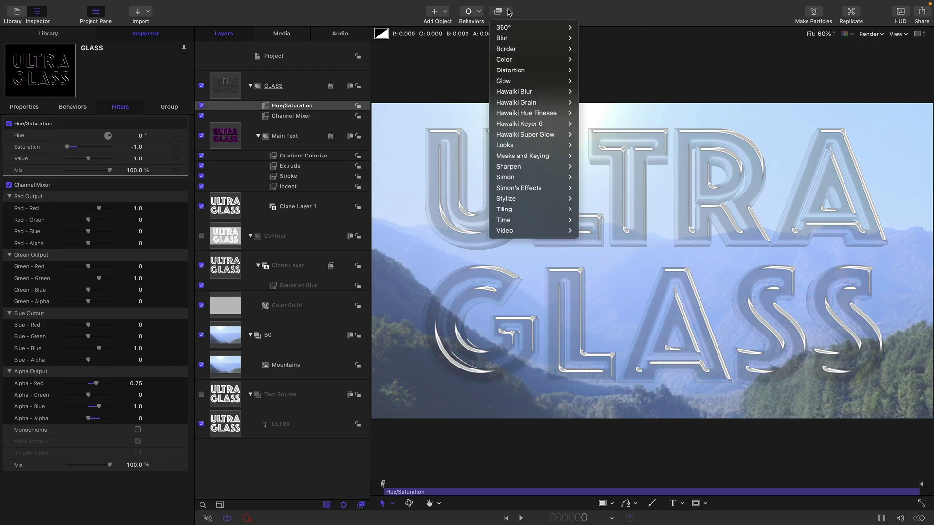
{"action": "mouse_move", "coordinate": [517, 66]}
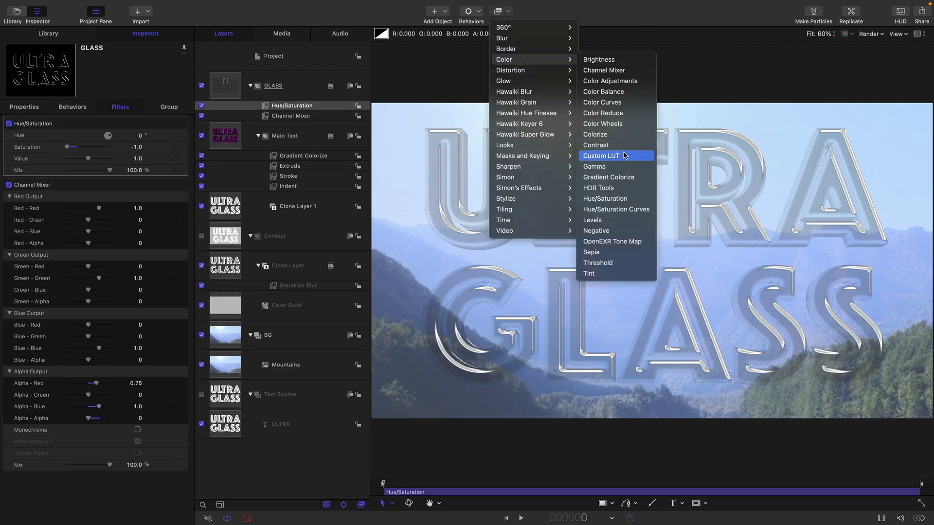
{"action": "left_click", "coordinate": [626, 181]}
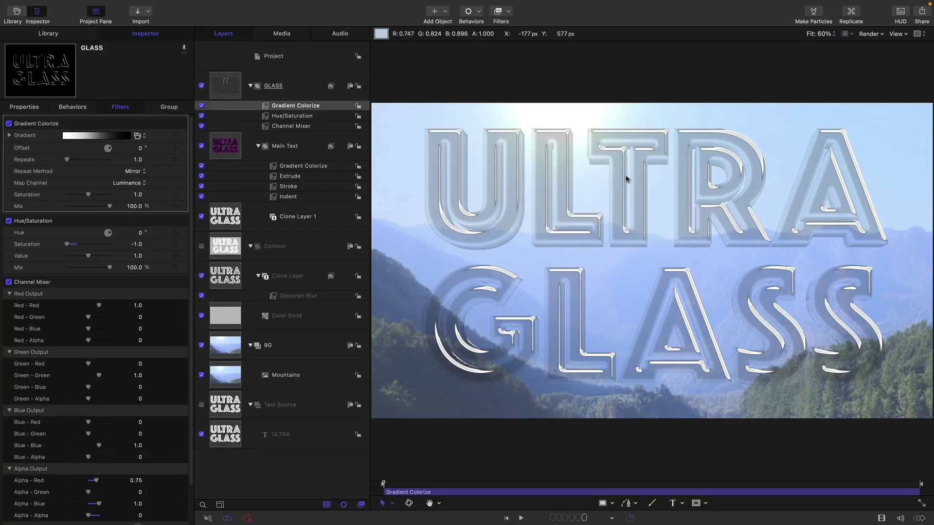
Step: Add two gradient stops to Gradient Colorize, placed at 70% and 30%
{"action": "left_click", "coordinate": [9, 137]}
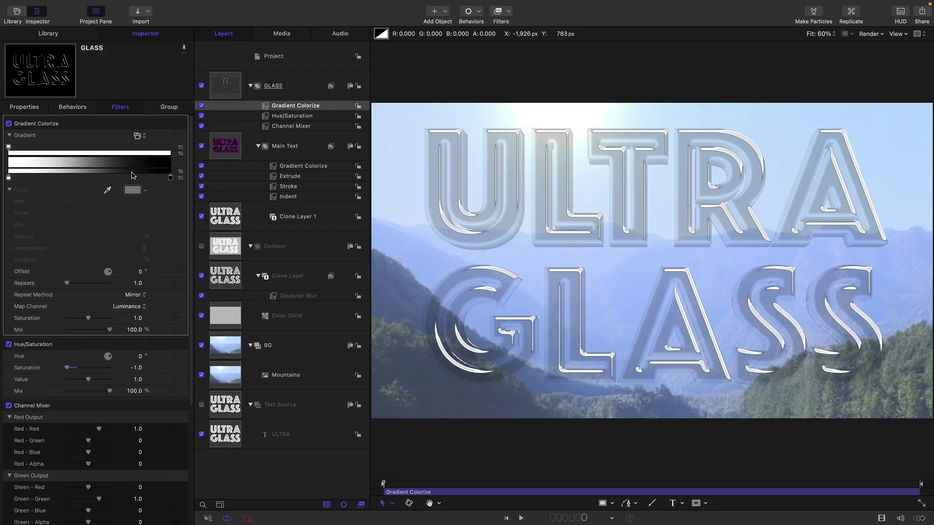
{"action": "left_click", "coordinate": [123, 176]}
{"action": "left_click", "coordinate": [54, 177]}
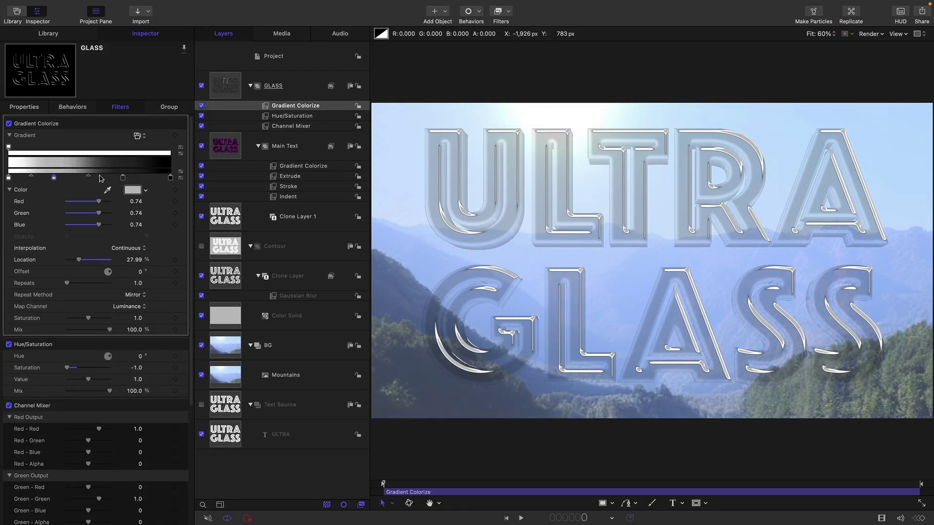
{"action": "left_click", "coordinate": [122, 178]}
{"action": "left_click", "coordinate": [131, 260]}
{"action": "type", "text": "70.0"}
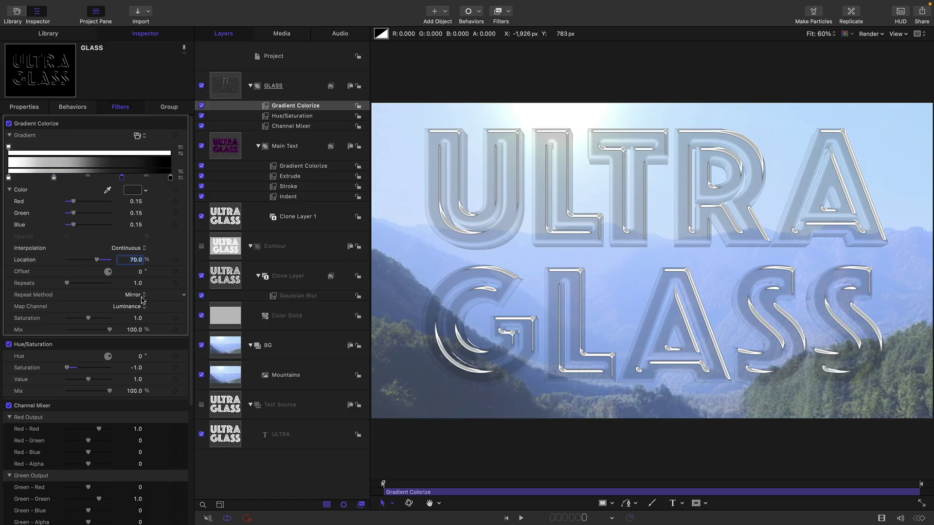
{"action": "left_click", "coordinate": [53, 177]}
{"action": "left_click", "coordinate": [139, 260]}
{"action": "type", "text": "30"}
{"action": "key", "text": "Return"}
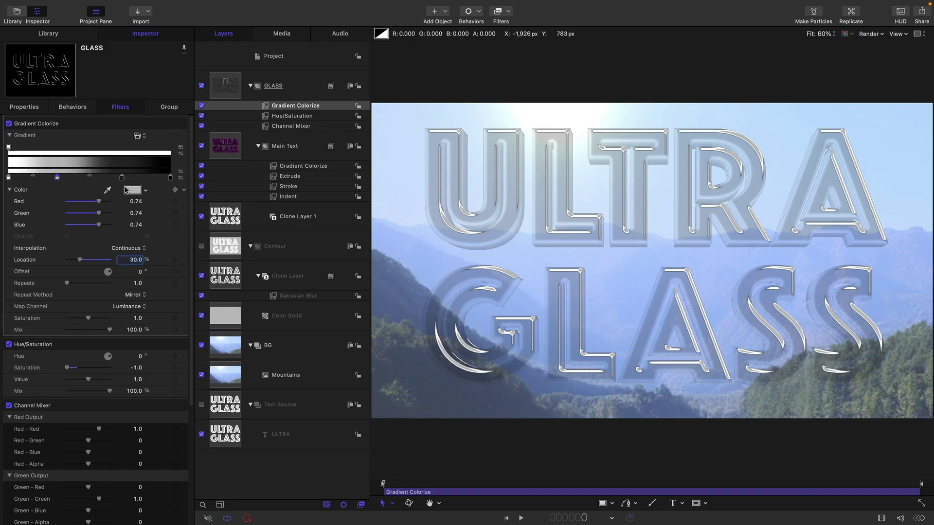
Step: Colour the 70% stop dark purple and the 30% stop a light warm grey
{"action": "left_click", "coordinate": [122, 178]}
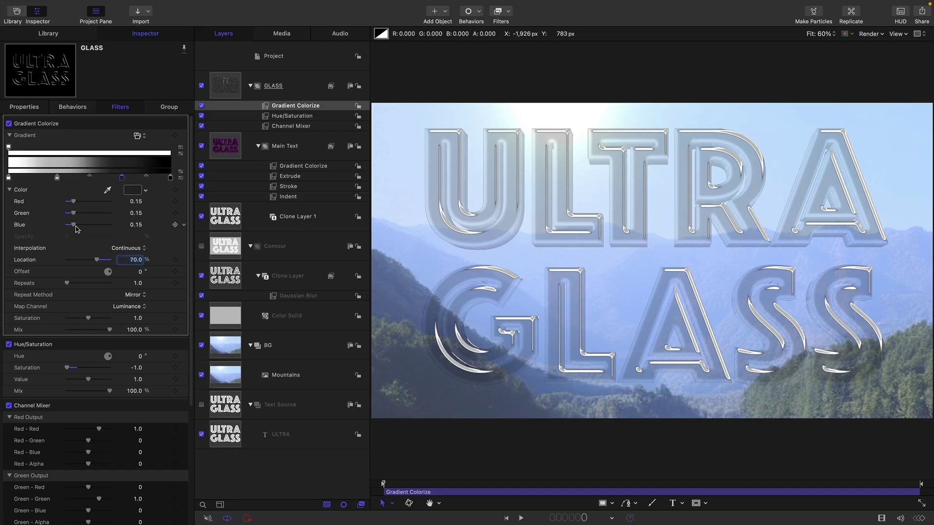
{"action": "left_click", "coordinate": [132, 190]}
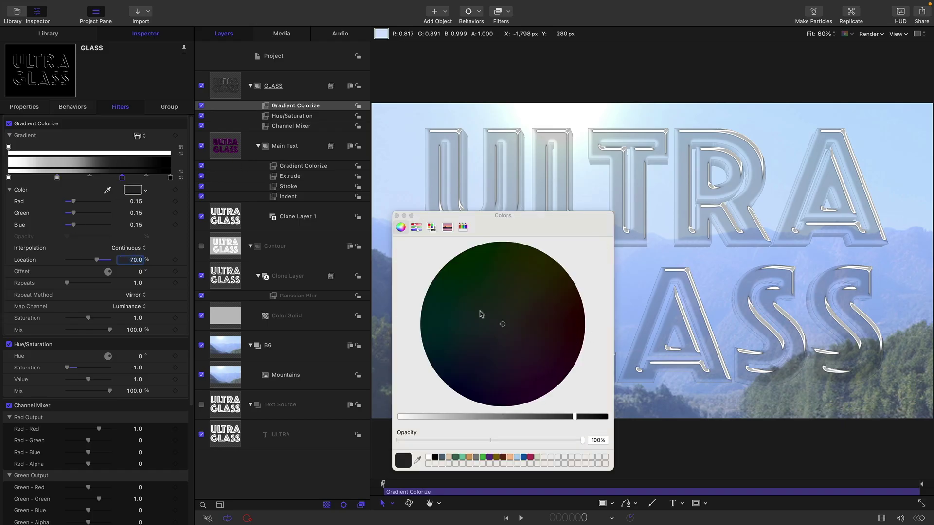
{"action": "left_click", "coordinate": [485, 357]}
{"action": "left_click_drag", "start_coordinate": [574, 416], "coordinate": [532, 416]}
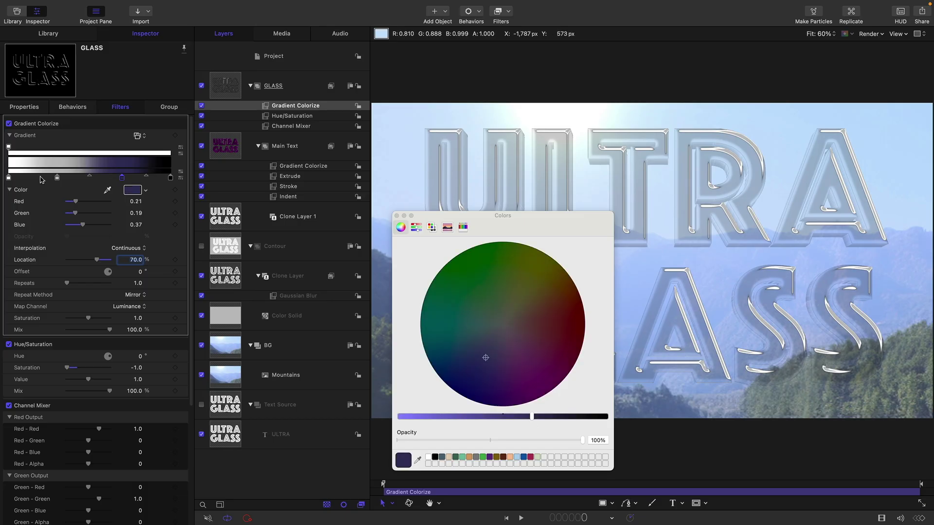
{"action": "left_click", "coordinate": [58, 178]}
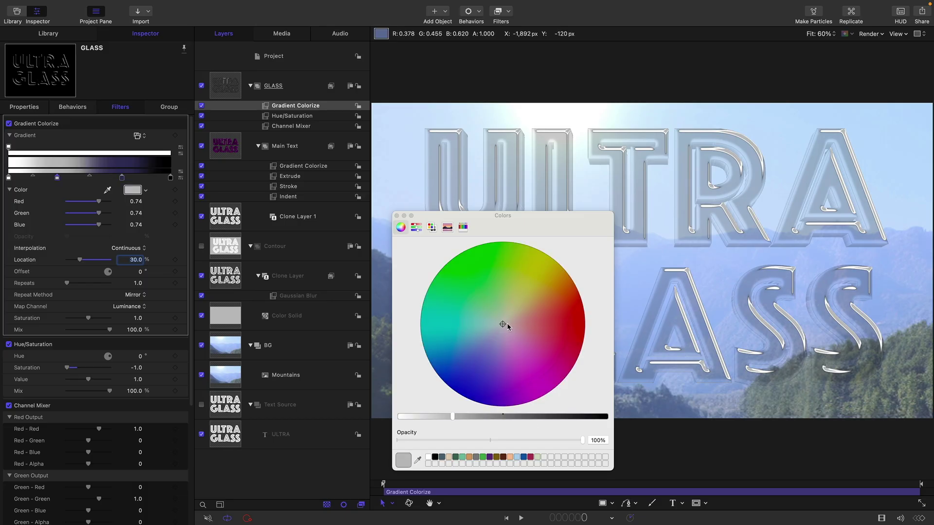
{"action": "left_click_drag", "start_coordinate": [508, 319], "coordinate": [509, 321]}
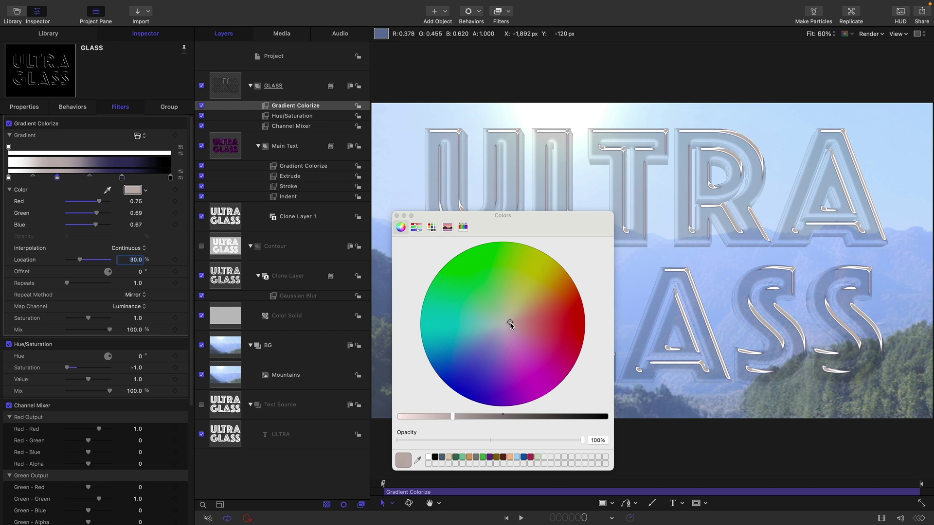
{"action": "left_click", "coordinate": [397, 216]}
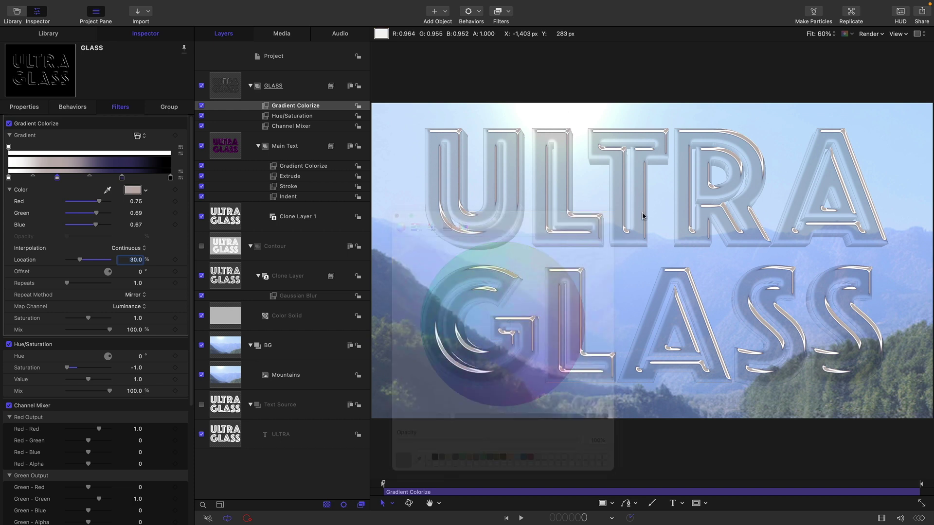
Step: Toggle Gradient Colorize off and on to compare the tinted glass look
{"action": "left_click", "coordinate": [8, 124]}
{"action": "left_click", "coordinate": [9, 124]}
{"action": "left_click", "coordinate": [9, 124]}
{"action": "left_click", "coordinate": [8, 124]}
{"action": "left_click", "coordinate": [9, 124]}
{"action": "left_click", "coordinate": [9, 124]}
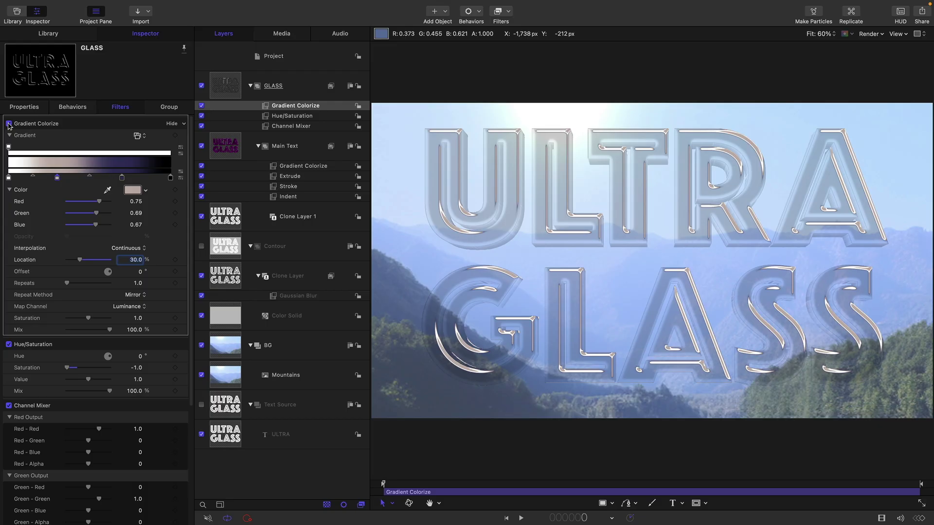
{"action": "left_click", "coordinate": [122, 177]}
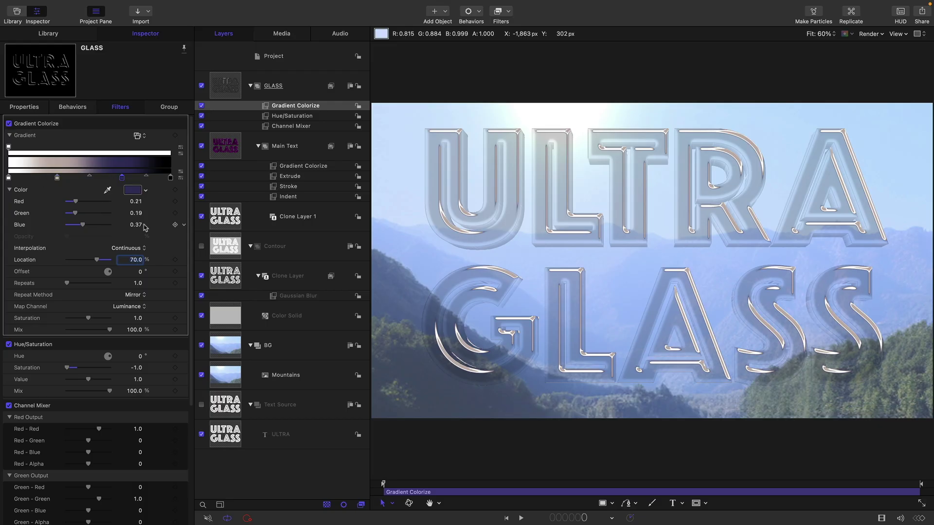
{"action": "left_click", "coordinate": [227, 145]}
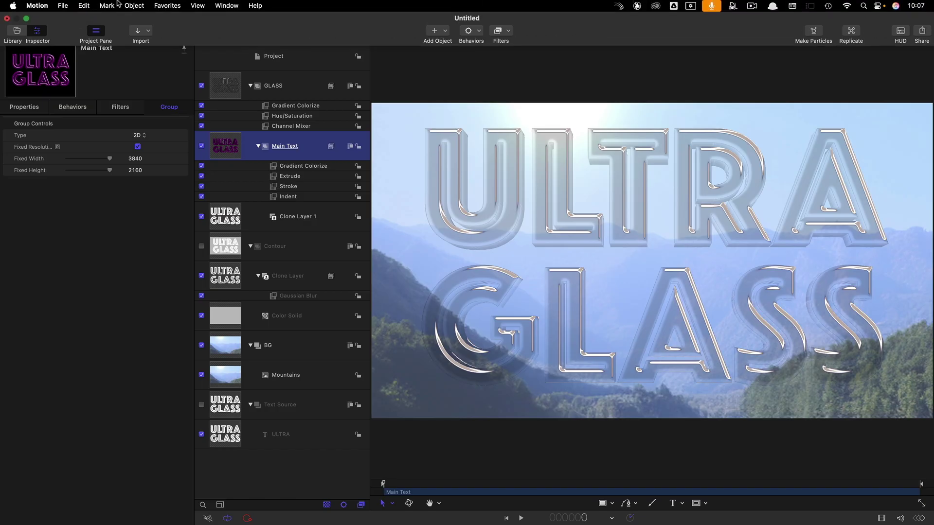
{"action": "left_click", "coordinate": [133, 6]}
Step: Create a group named Speckles above Main Text containing a Noise generator
{"action": "left_click", "coordinate": [139, 20]}
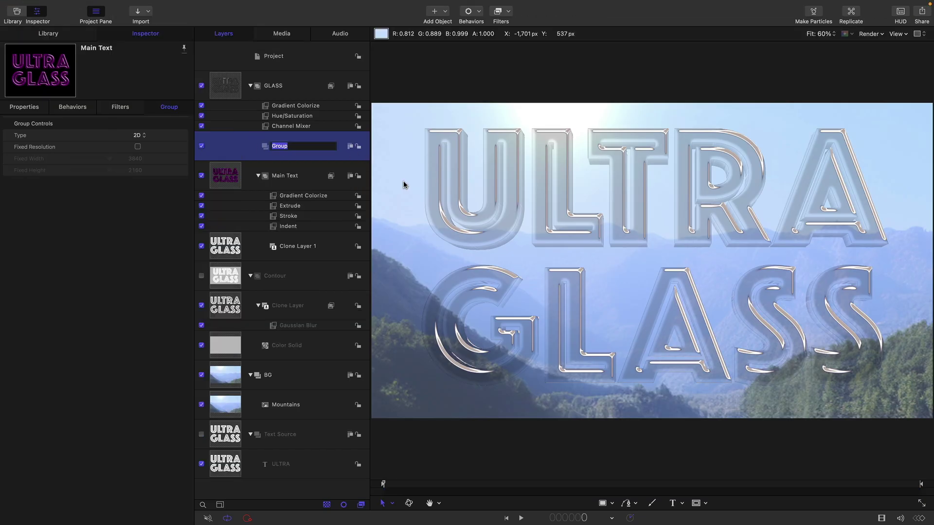
{"action": "type", "text": "Speckles"}
{"action": "key", "text": "Return"}
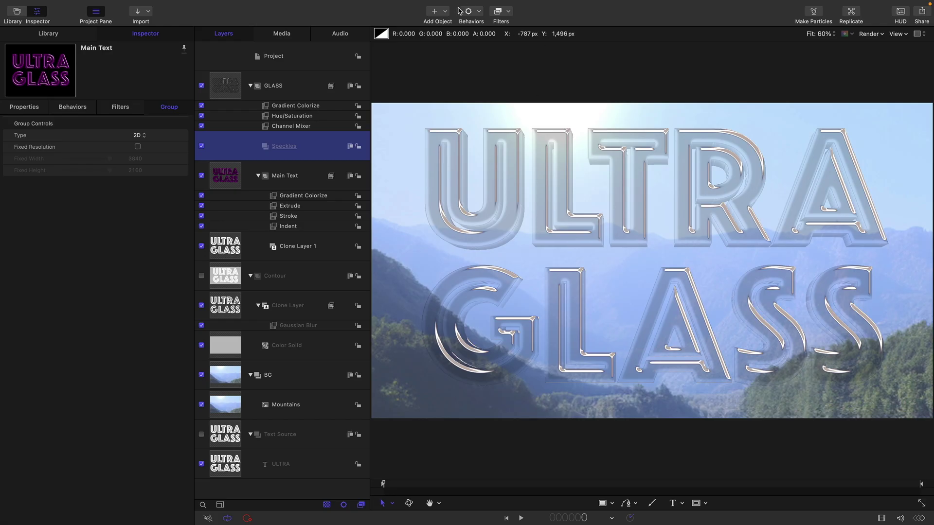
{"action": "left_click", "coordinate": [446, 11]}
{"action": "mouse_move", "coordinate": [462, 118]}
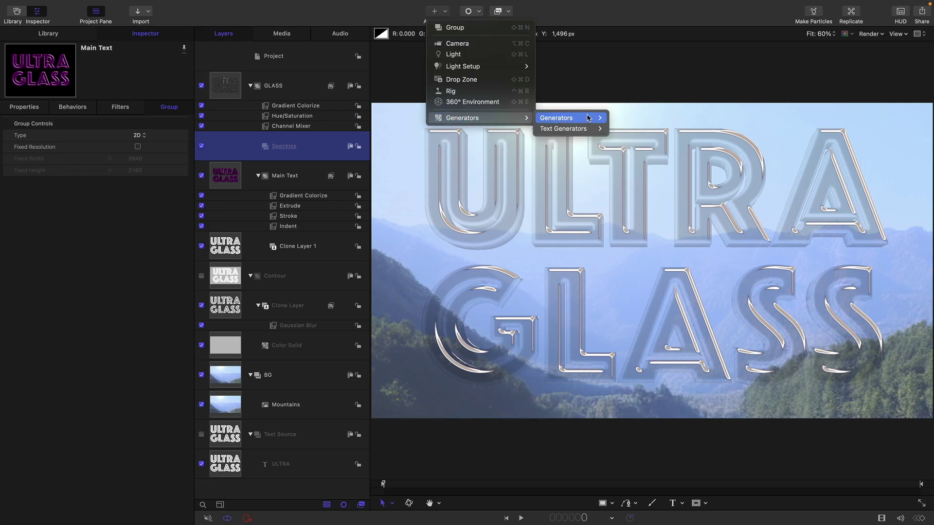
{"action": "mouse_move", "coordinate": [585, 119]}
{"action": "left_click", "coordinate": [637, 257]}
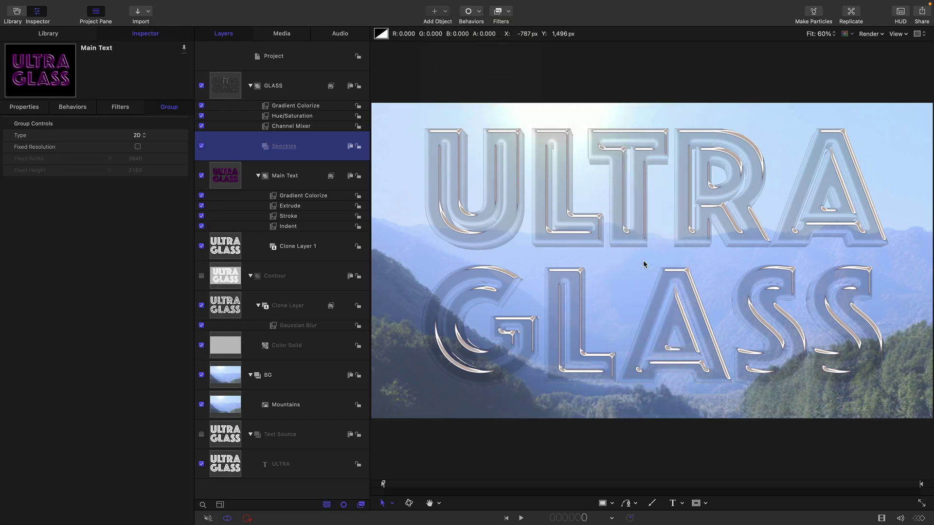
{"action": "left_click", "coordinate": [20, 109]}
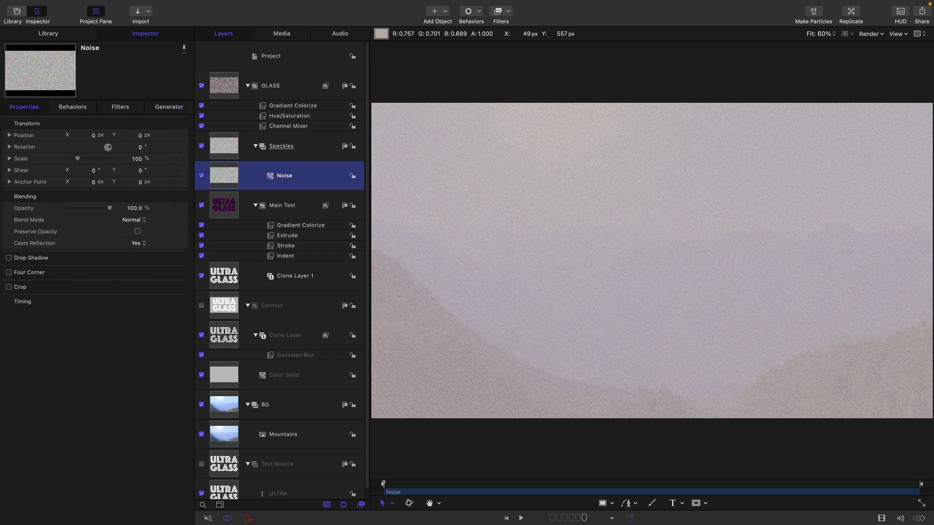
Step: Set the Speckles group to Overlay blend mode at 50% opacity
{"action": "left_click", "coordinate": [226, 156]}
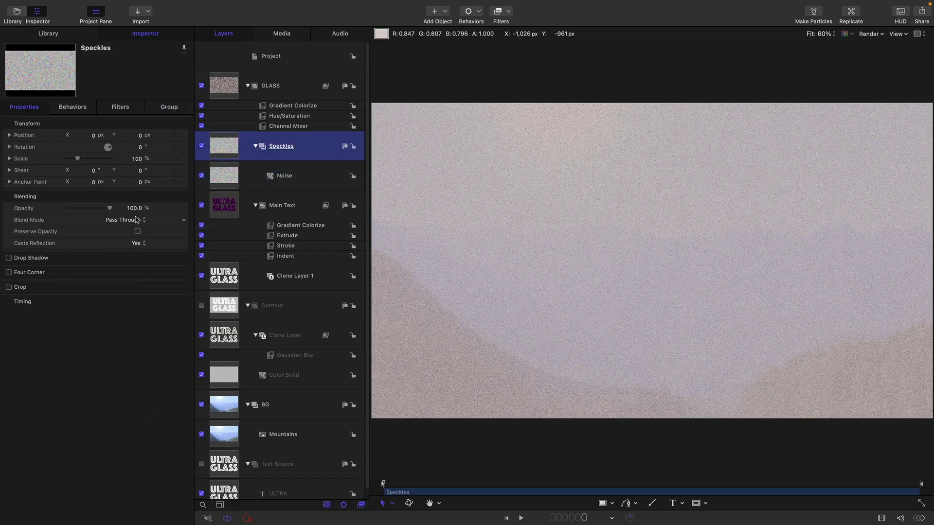
{"action": "left_click", "coordinate": [129, 222]}
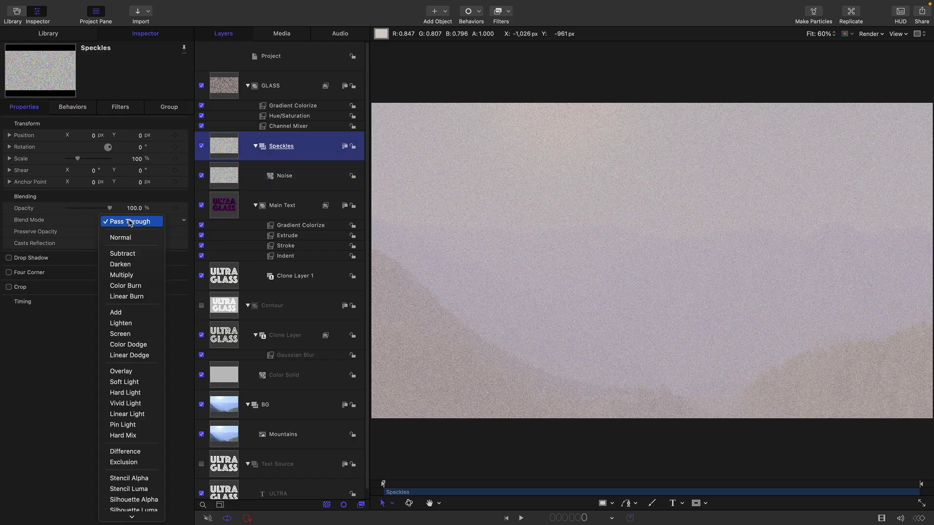
{"action": "left_click", "coordinate": [120, 371]}
{"action": "left_click", "coordinate": [126, 206]}
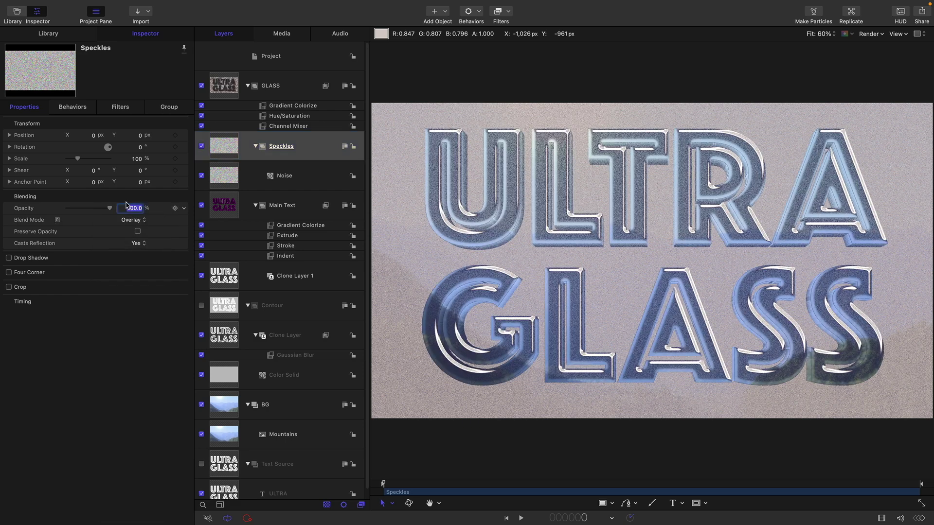
{"action": "type", "text": "50"}
{"action": "key", "text": "Return"}
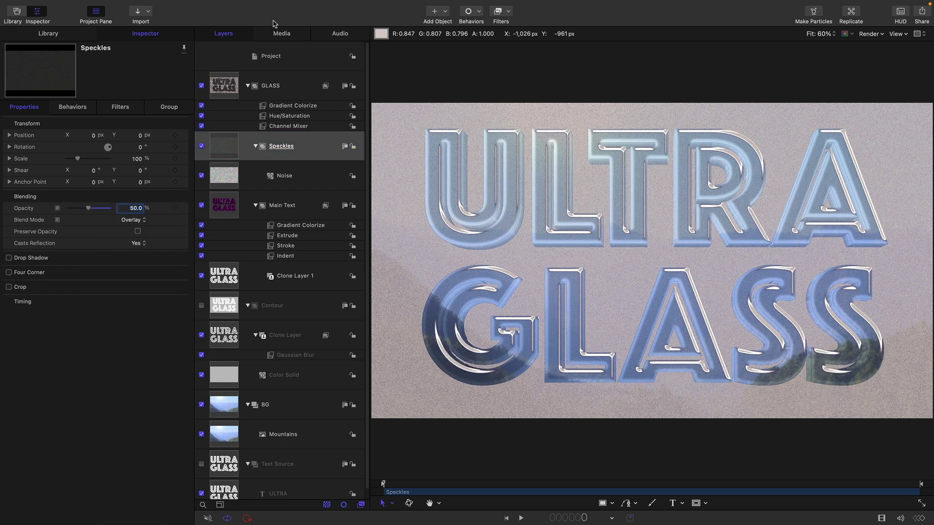
Step: Add an Image Mask to Speckles using Text Source as the mask source
{"action": "right_click", "coordinate": [220, 144]}
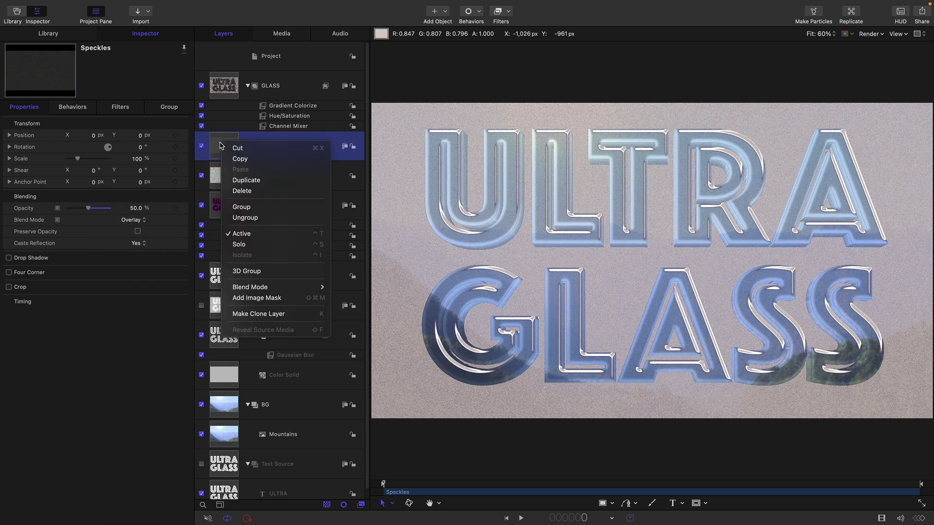
{"action": "left_click", "coordinate": [254, 298]}
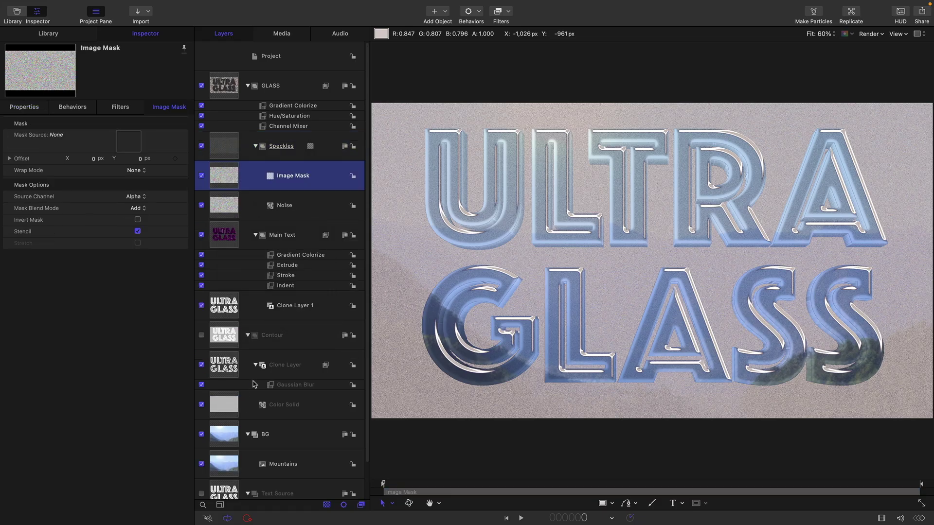
{"action": "scroll", "coordinate": [248, 412], "scroll_direction": "down", "scroll_amount": 1}
{"action": "left_click_drag", "start_coordinate": [222, 472], "coordinate": [129, 143]}
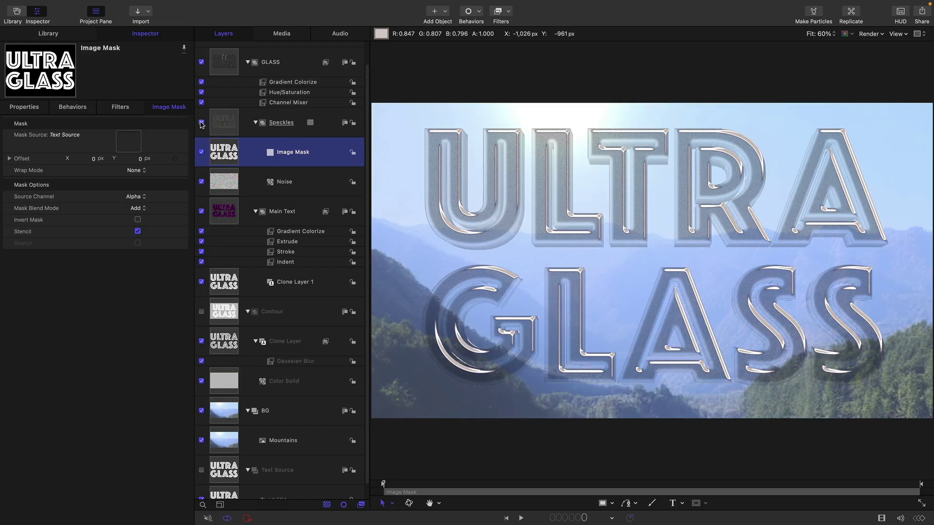
{"action": "key", "text": "alt+z"}
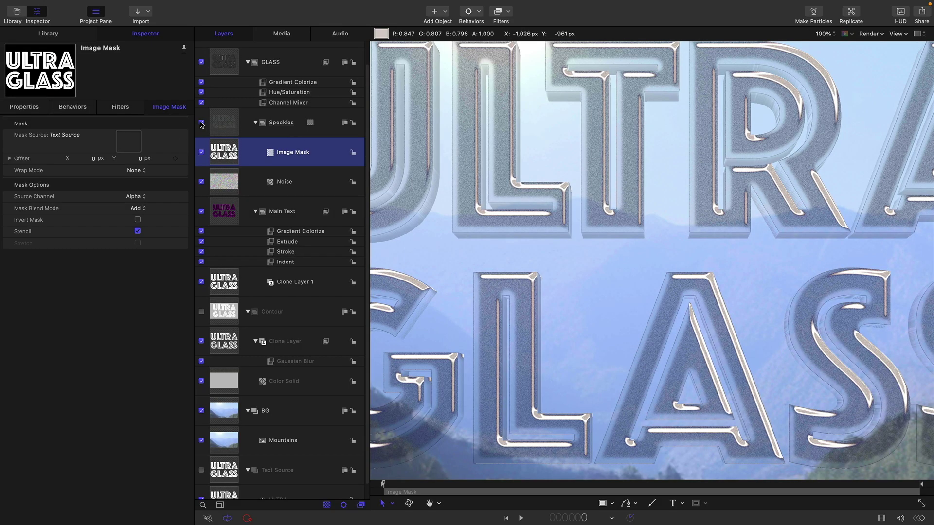
Step: Lower the Speckles opacity to 40% while checking the grain at full size
{"action": "left_click", "coordinate": [204, 124]}
{"action": "left_click", "coordinate": [135, 208]}
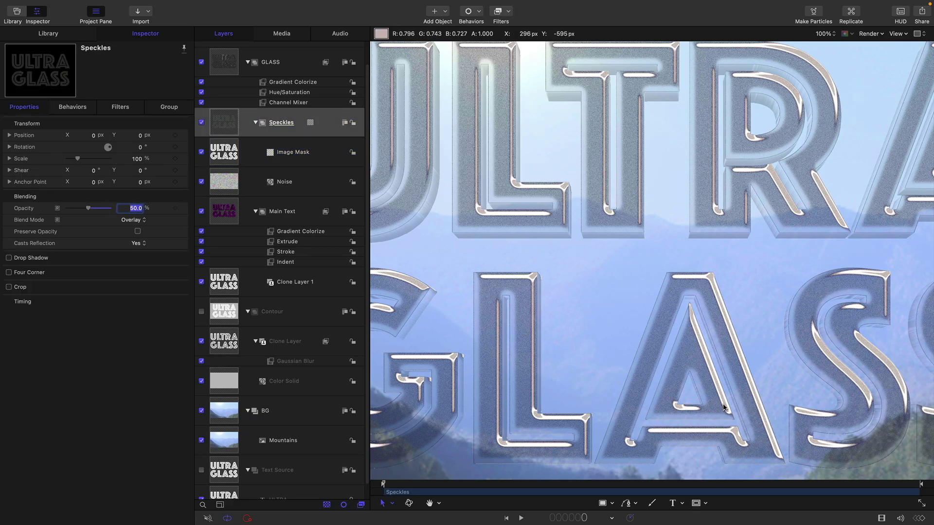
{"action": "type", "text": "40"}
{"action": "key", "text": "Return"}
{"action": "key", "text": "shift+z"}
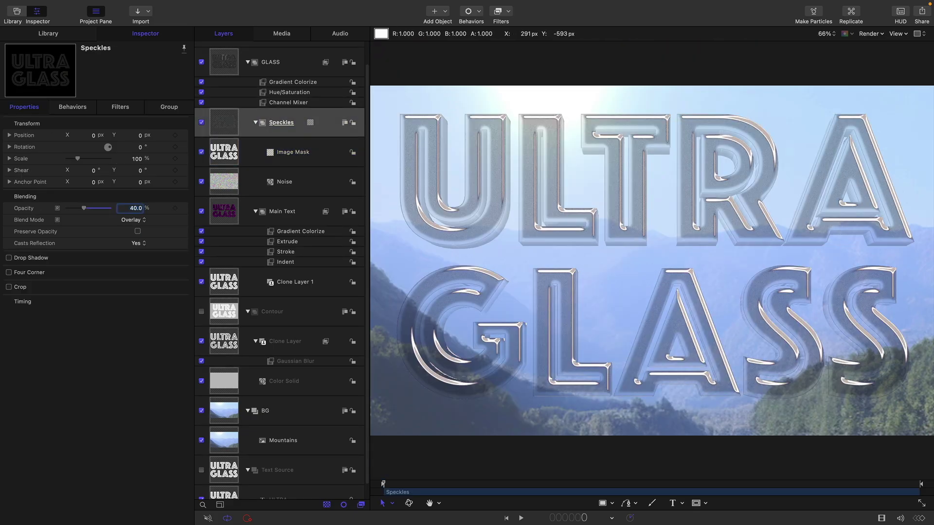
{"action": "key", "text": "shift+z"}
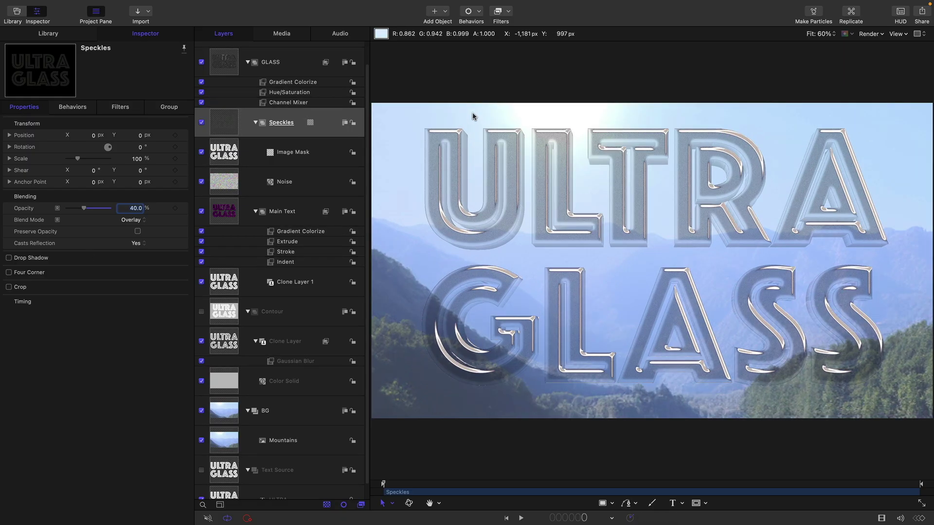
Step: Collapse the layer groups and move Contour, then Text Source above it, into GLASS
{"action": "left_click", "coordinate": [255, 122]}
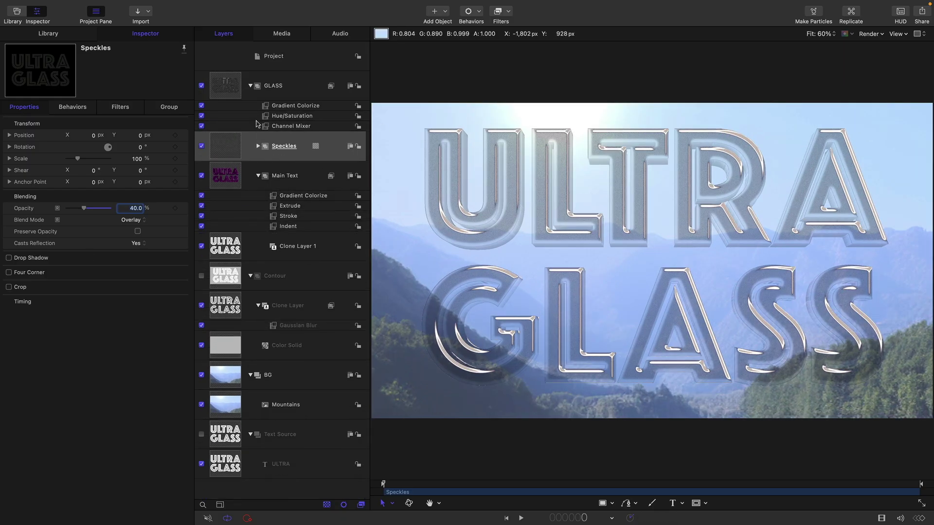
{"action": "left_click", "coordinate": [258, 176]}
{"action": "left_click", "coordinate": [251, 206]}
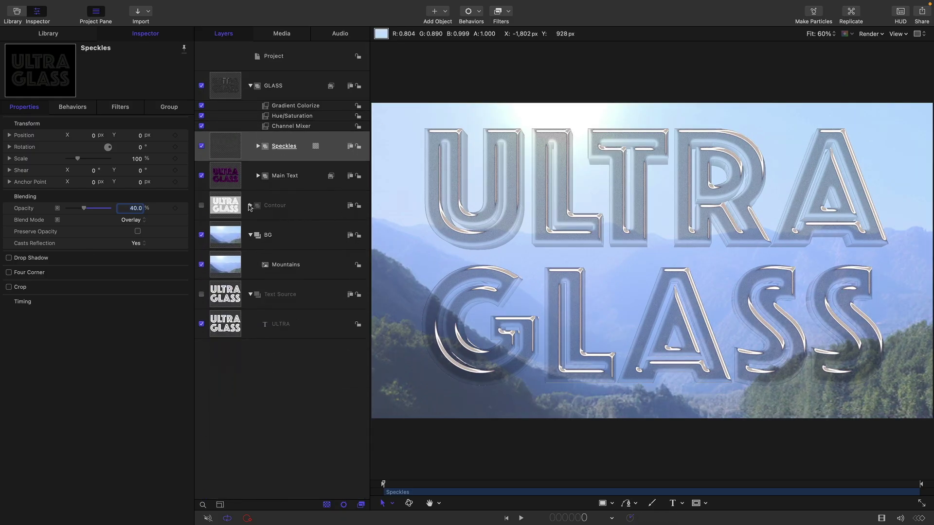
{"action": "left_click", "coordinate": [250, 235]}
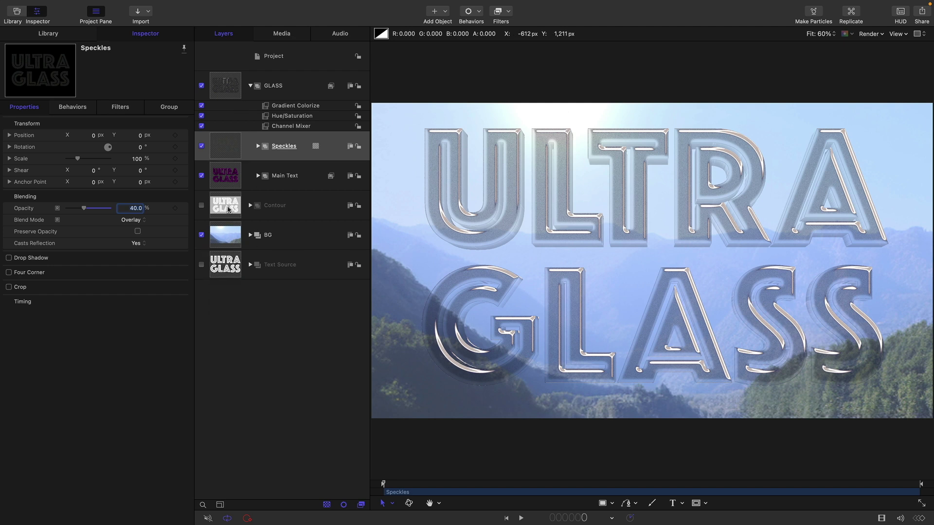
{"action": "left_click", "coordinate": [229, 210]}
{"action": "left_click_drag", "start_coordinate": [227, 210], "coordinate": [261, 134]}
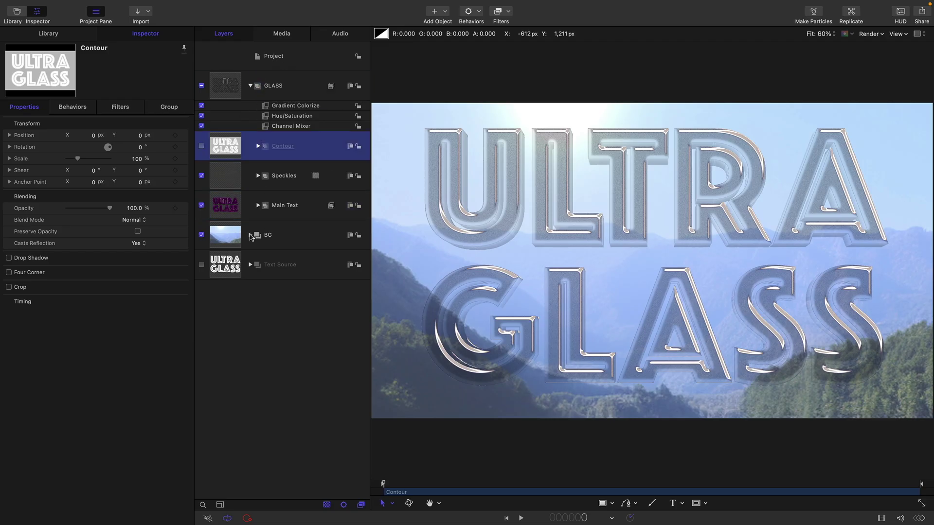
{"action": "left_click_drag", "start_coordinate": [226, 269], "coordinate": [284, 153]}
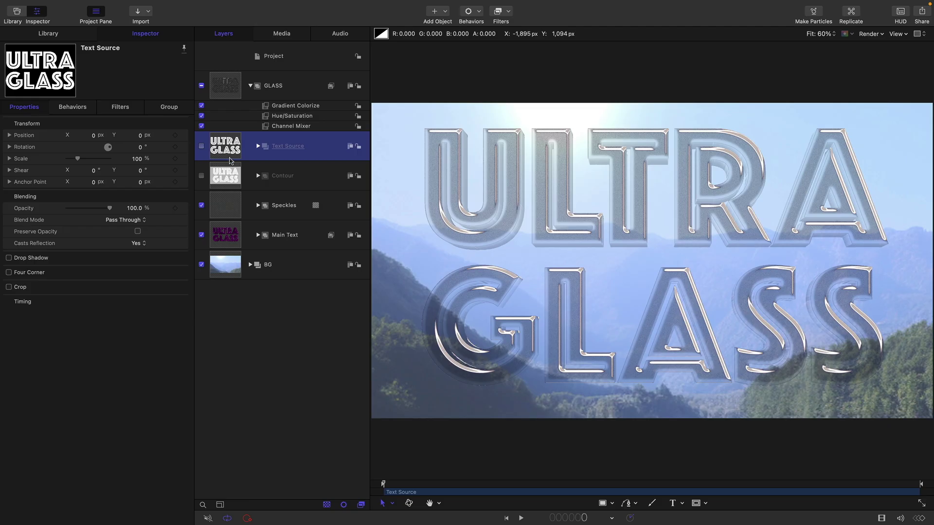
{"action": "left_click", "coordinate": [221, 87]}
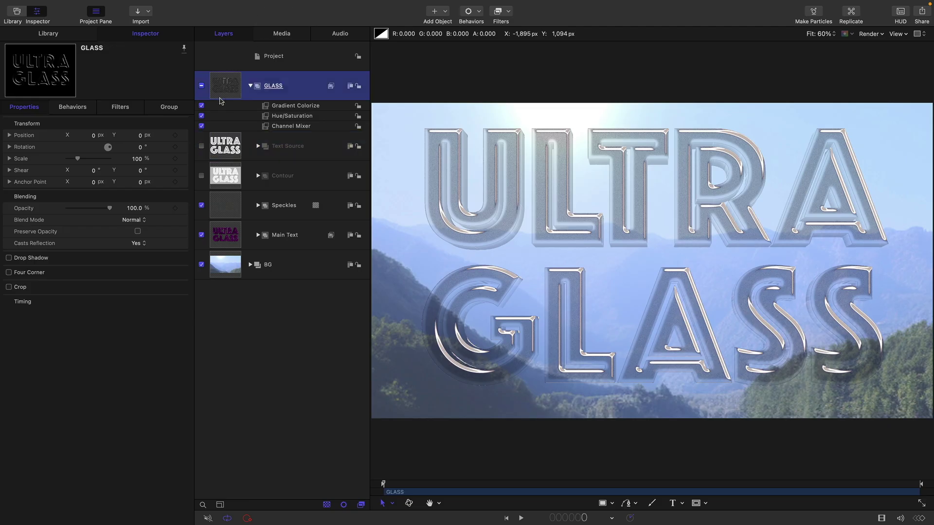
Step: Create a new group named All and nest the GLASS group inside it
{"action": "left_click", "coordinate": [131, 7]}
{"action": "left_click", "coordinate": [145, 16]}
{"action": "double_click", "coordinate": [267, 86]}
{"action": "type", "text": "All"}
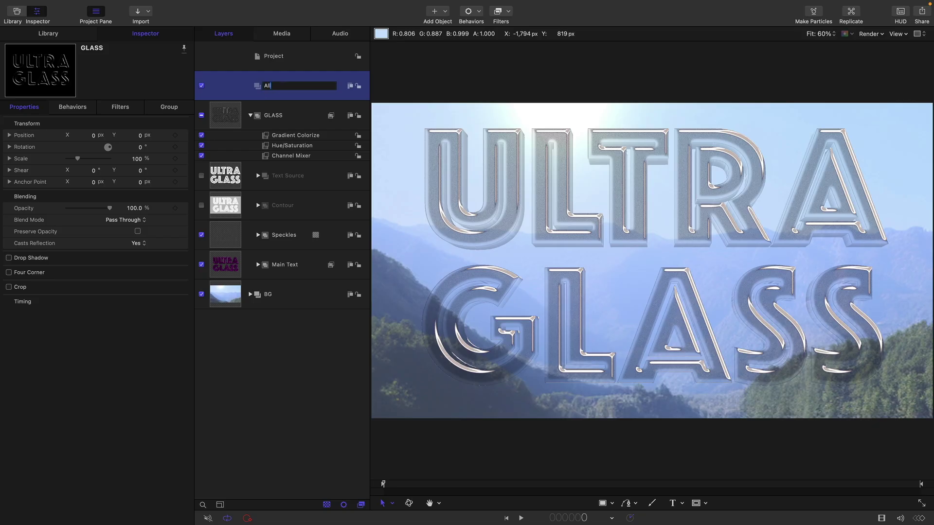
{"action": "key", "text": "Return"}
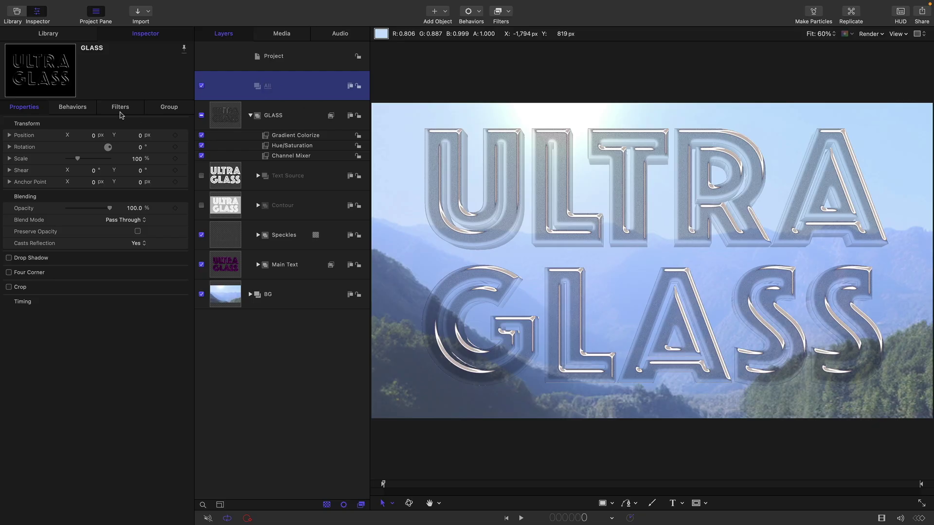
{"action": "left_click", "coordinate": [226, 118]}
{"action": "left_click", "coordinate": [250, 115]}
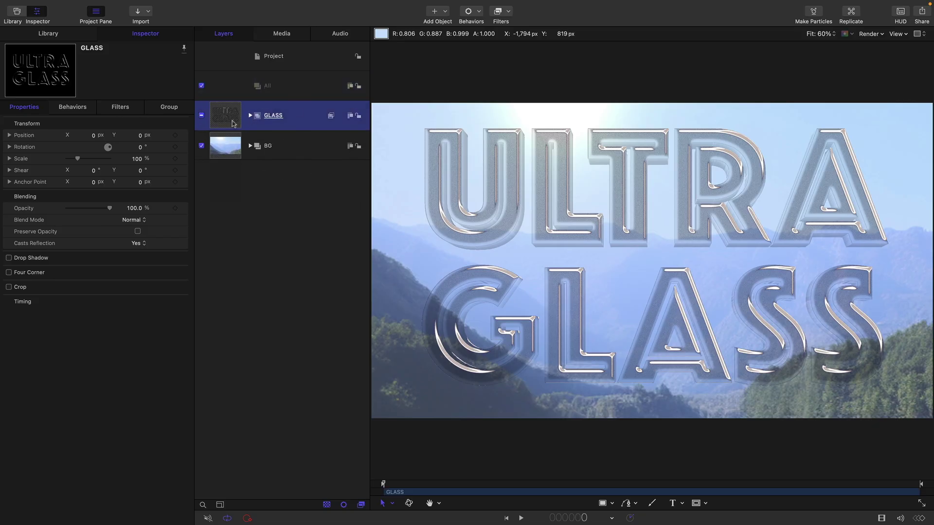
{"action": "left_click_drag", "start_coordinate": [231, 117], "coordinate": [303, 83]}
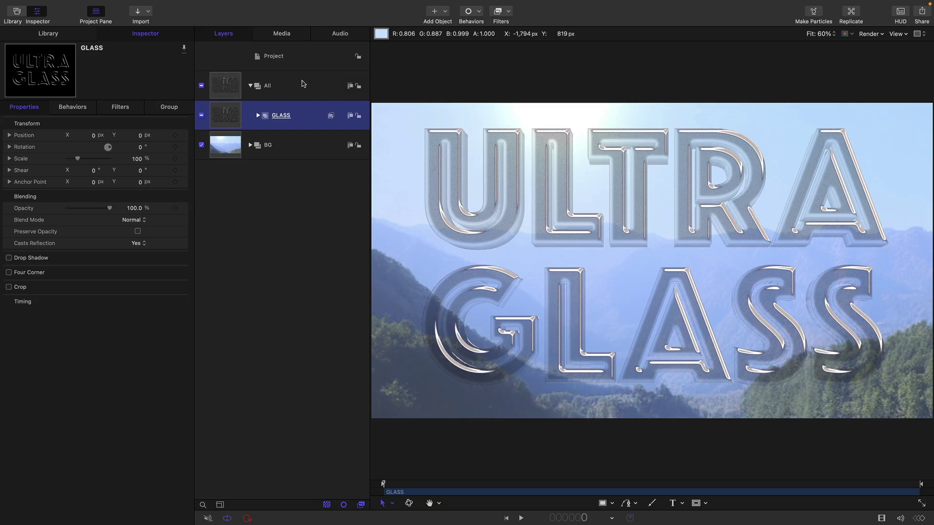
Step: Turn on Fixed Resolution (3840×2160) for the All group, then reselect GLASS
{"action": "left_click", "coordinate": [170, 106]}
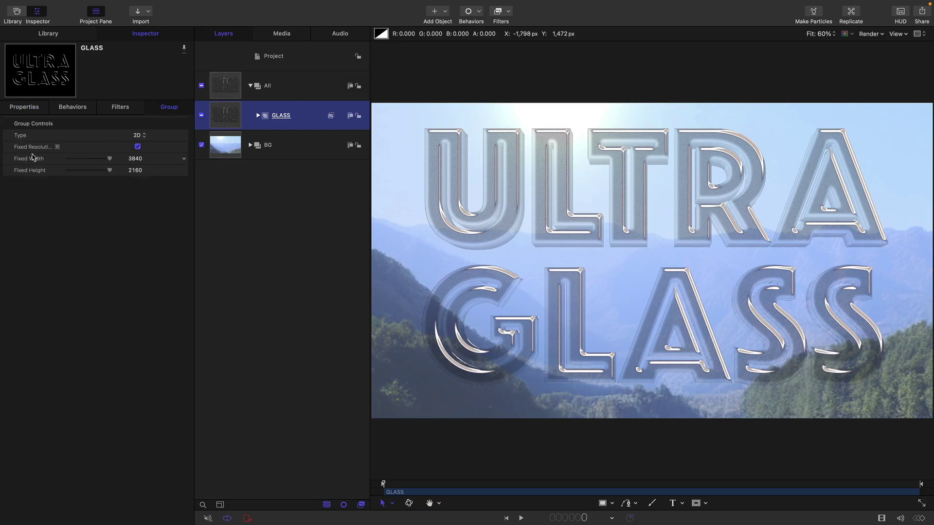
{"action": "left_click", "coordinate": [228, 87]}
{"action": "left_click", "coordinate": [138, 146]}
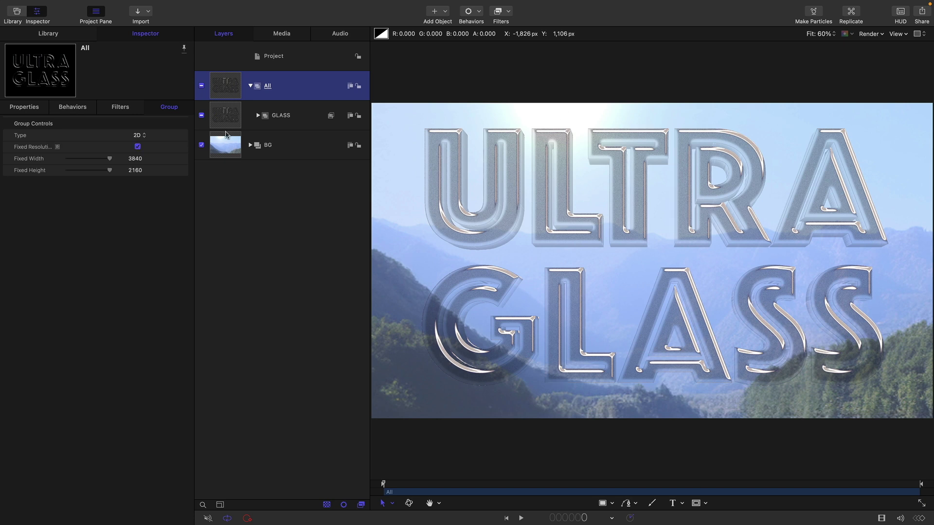
{"action": "left_click", "coordinate": [258, 116]}
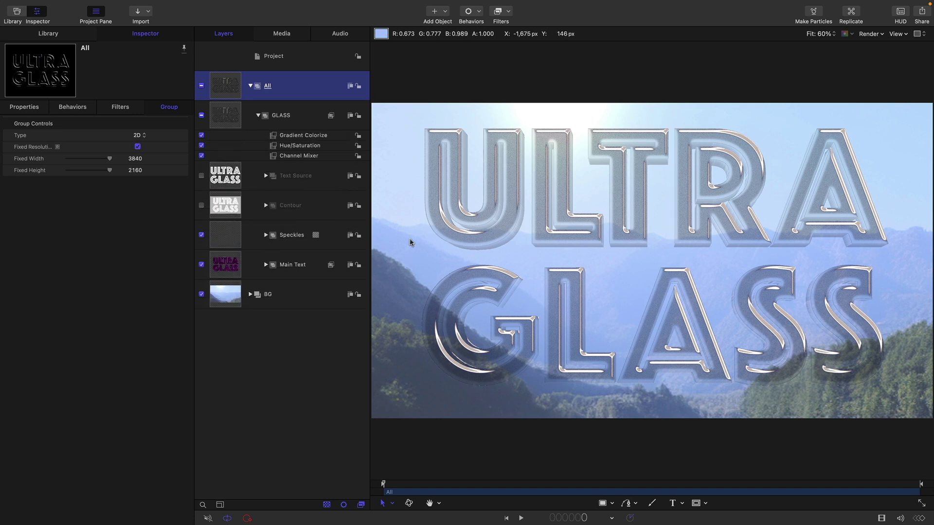
{"action": "left_click", "coordinate": [221, 122]}
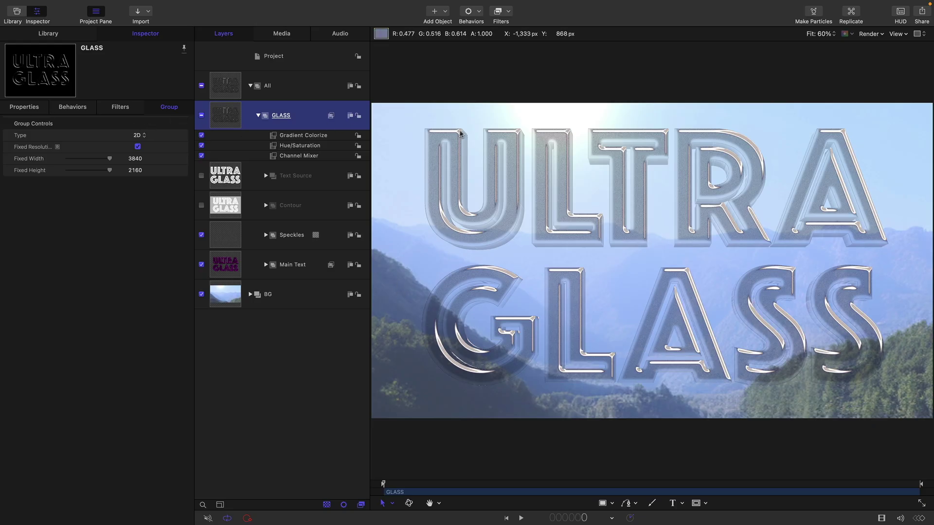
{"action": "left_click", "coordinate": [29, 107]}
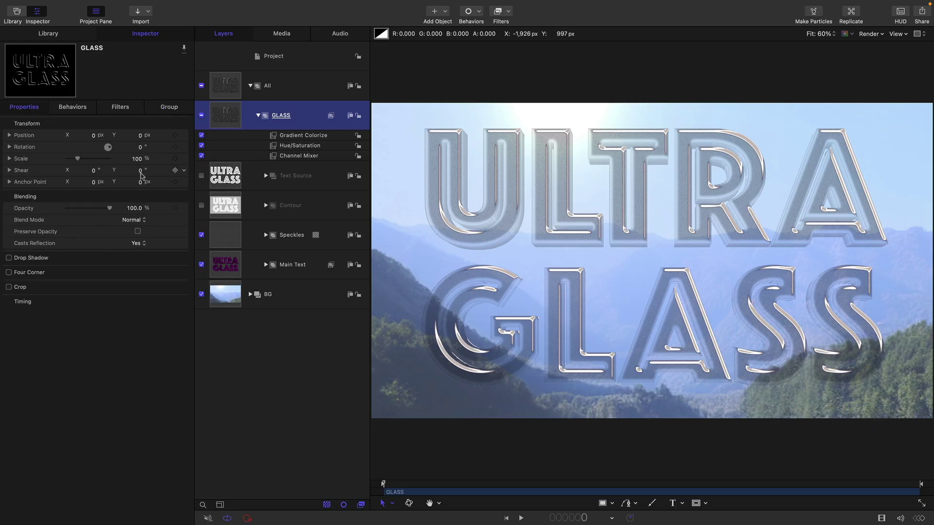
Step: Add a Ramp behavior to GLASS's Scale with Start Value −15 and preview it
{"action": "left_click", "coordinate": [185, 161]}
{"action": "mouse_move", "coordinate": [233, 259]}
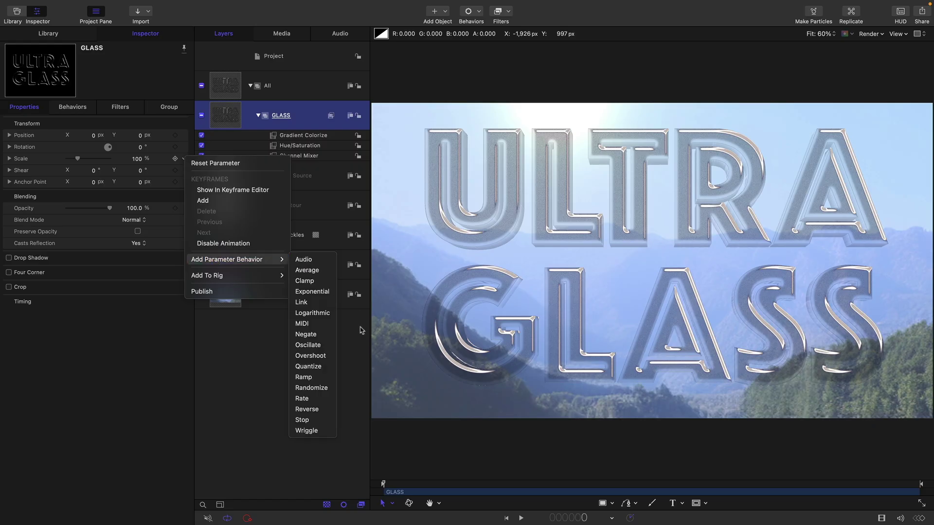
{"action": "left_click", "coordinate": [323, 378]}
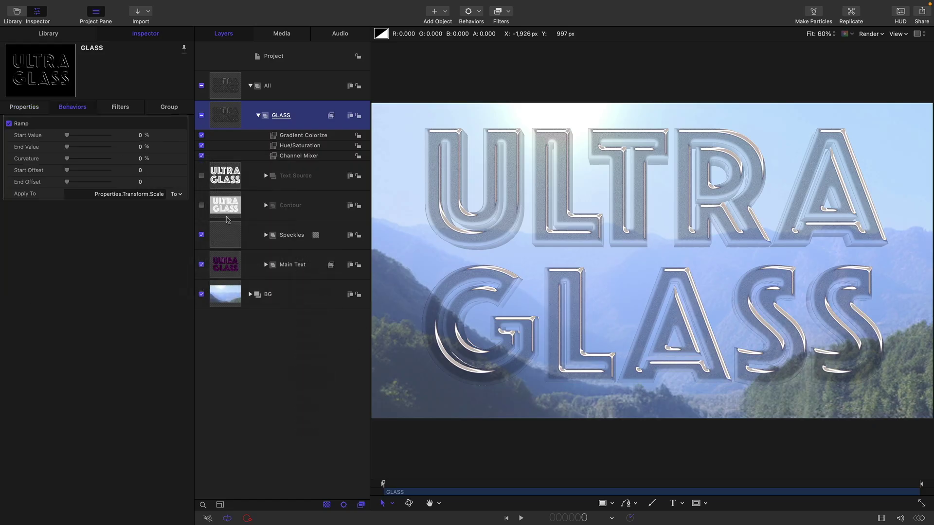
{"action": "double_click", "coordinate": [138, 136]}
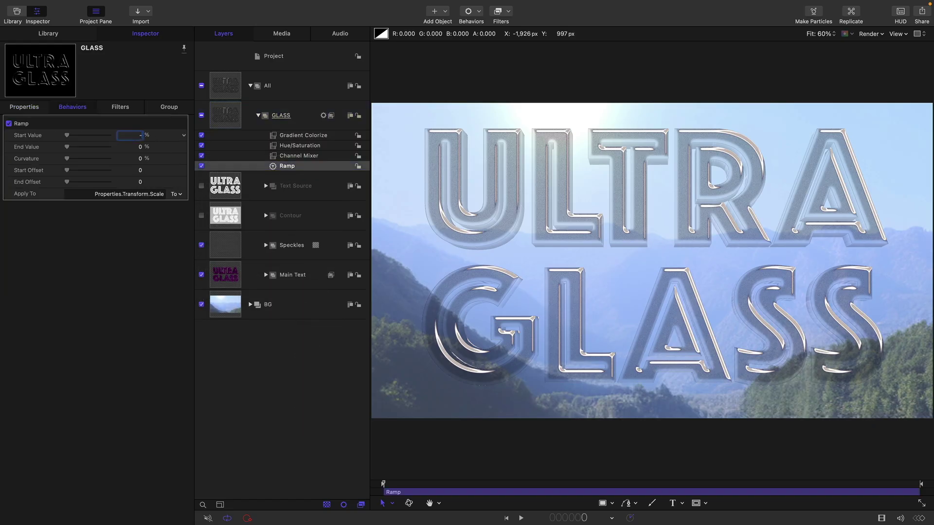
{"action": "type", "text": "-15"}
{"action": "key", "text": "Return"}
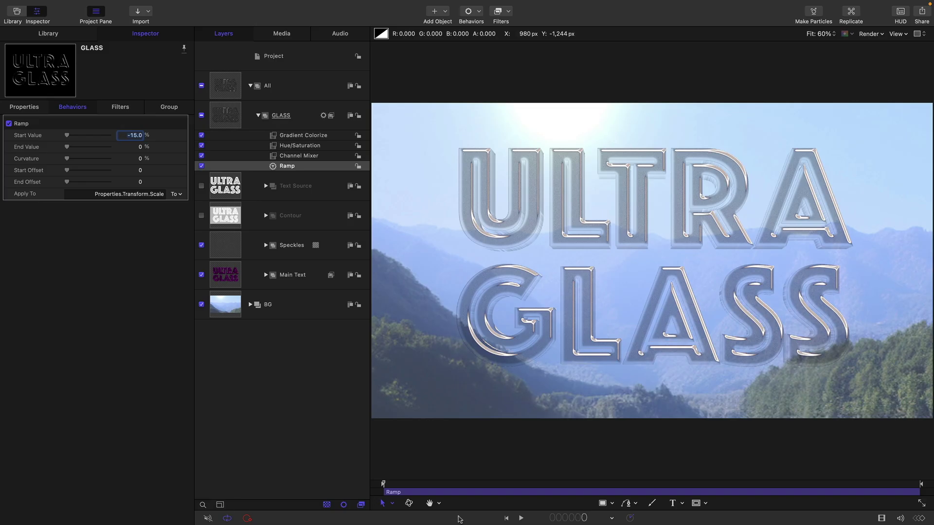
{"action": "left_click", "coordinate": [521, 518]}
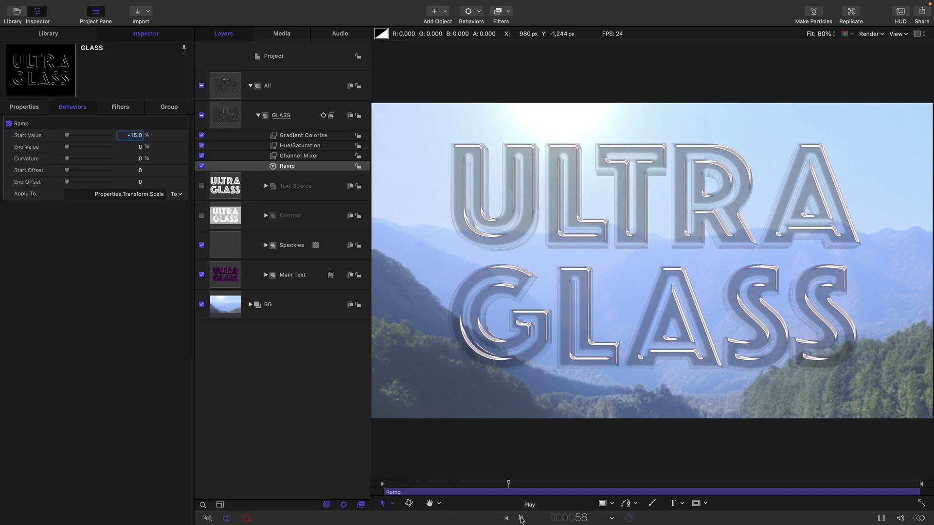
Step: Stop playback and switch the canvas rendering quality to Best
{"action": "left_click", "coordinate": [520, 519]}
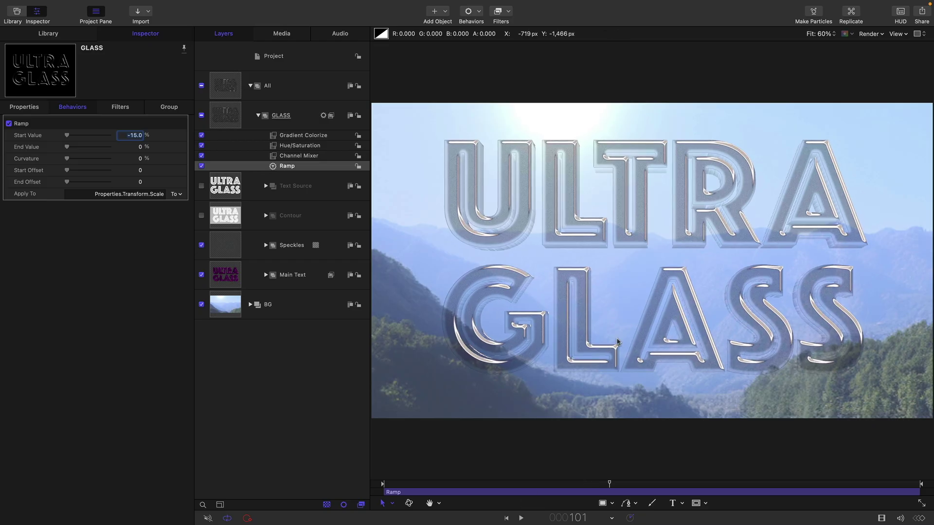
{"action": "left_click", "coordinate": [870, 35]}
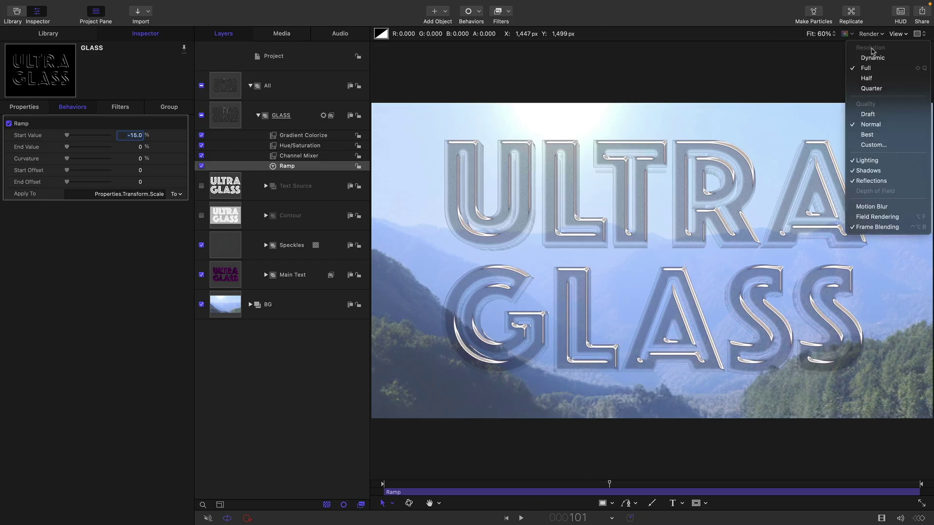
{"action": "left_click", "coordinate": [879, 140]}
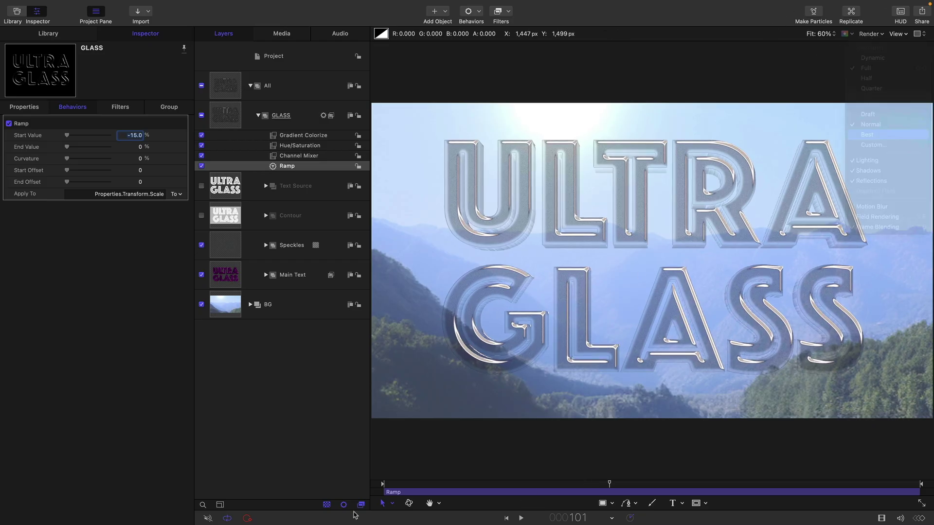
Step: Replay the scale animation at Best quality, then select the GLASS group
{"action": "left_click", "coordinate": [521, 518]}
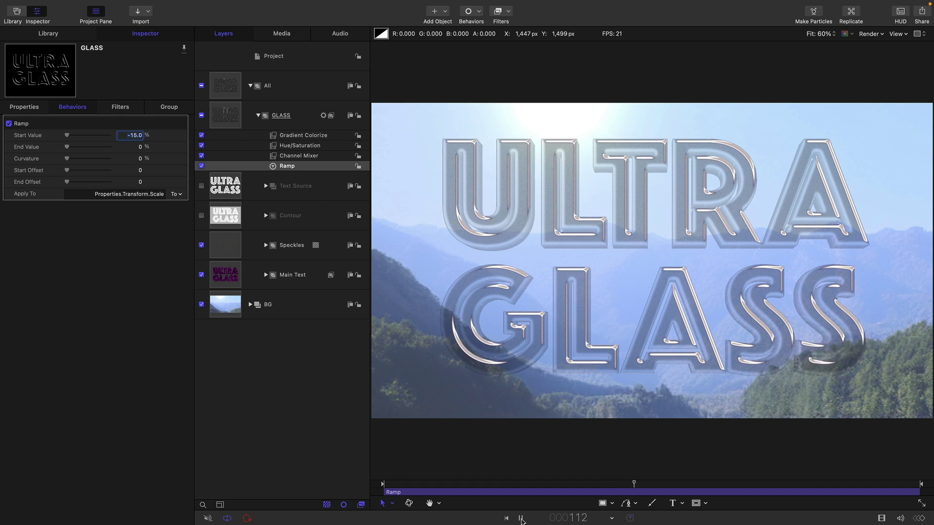
{"action": "left_click", "coordinate": [521, 519]}
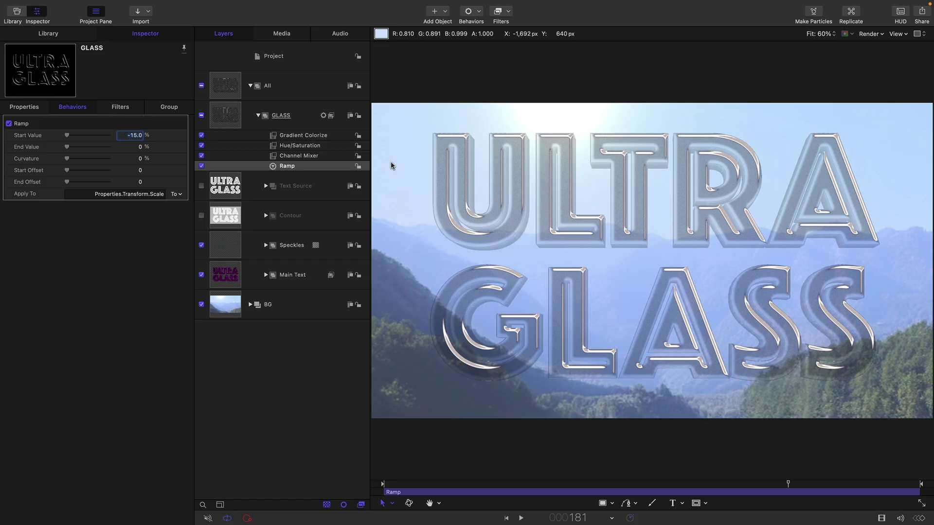
{"action": "left_click", "coordinate": [224, 111]}
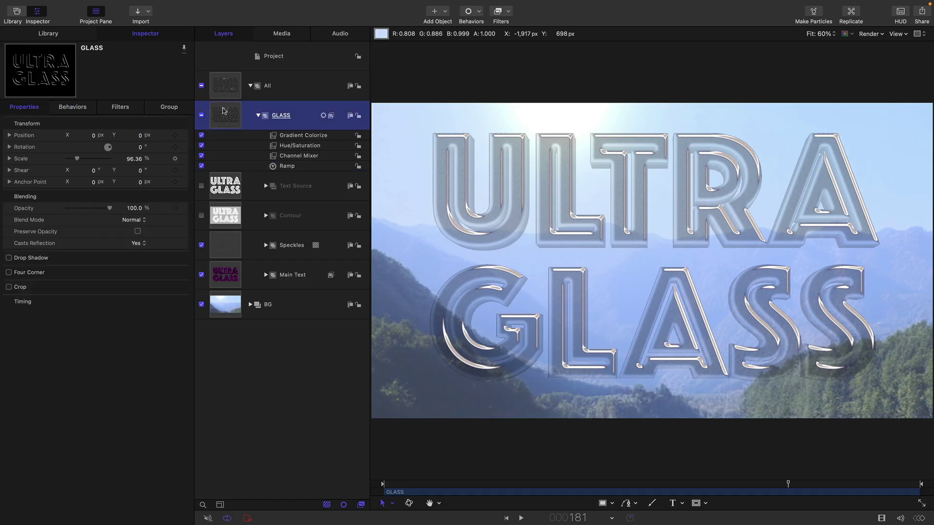
Step: Make a clone layer of the All group and rename its new group 'Displace'
{"action": "left_click", "coordinate": [230, 87]}
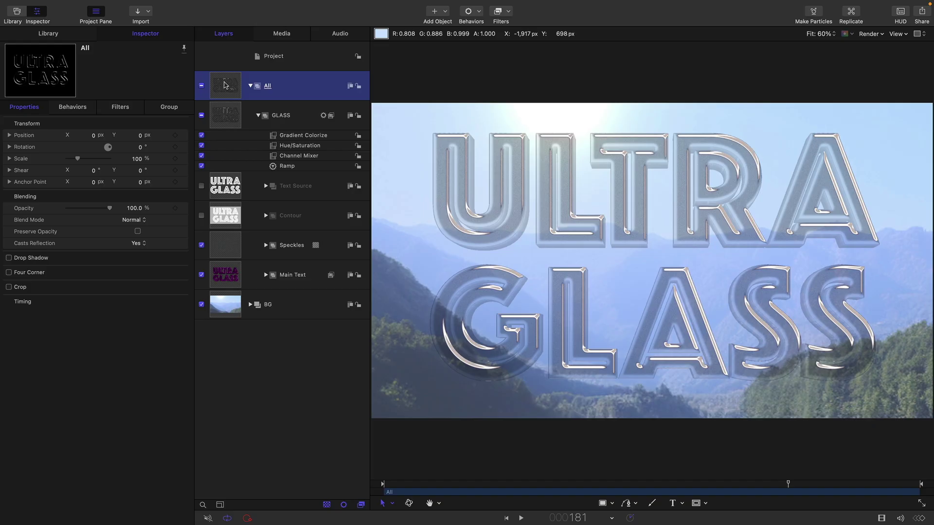
{"action": "right_click", "coordinate": [224, 85]}
{"action": "left_click", "coordinate": [270, 253]}
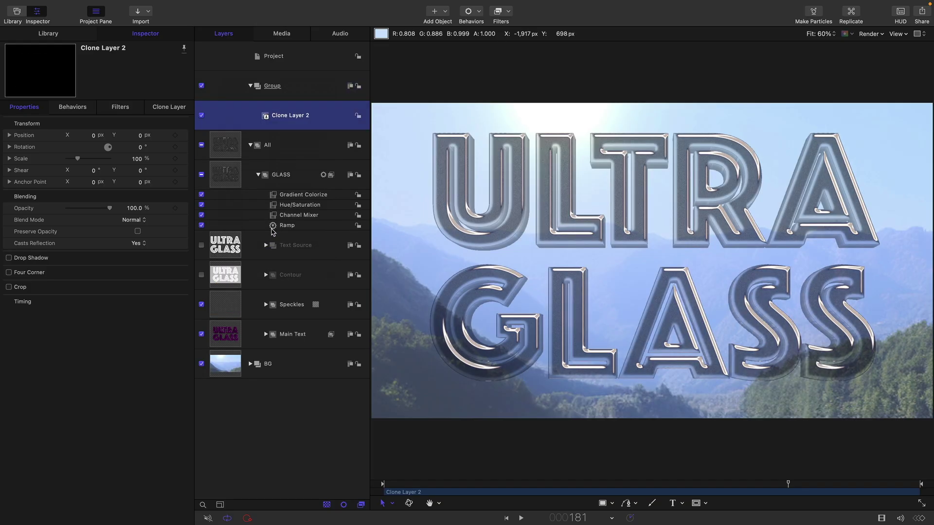
{"action": "double_click", "coordinate": [273, 87]}
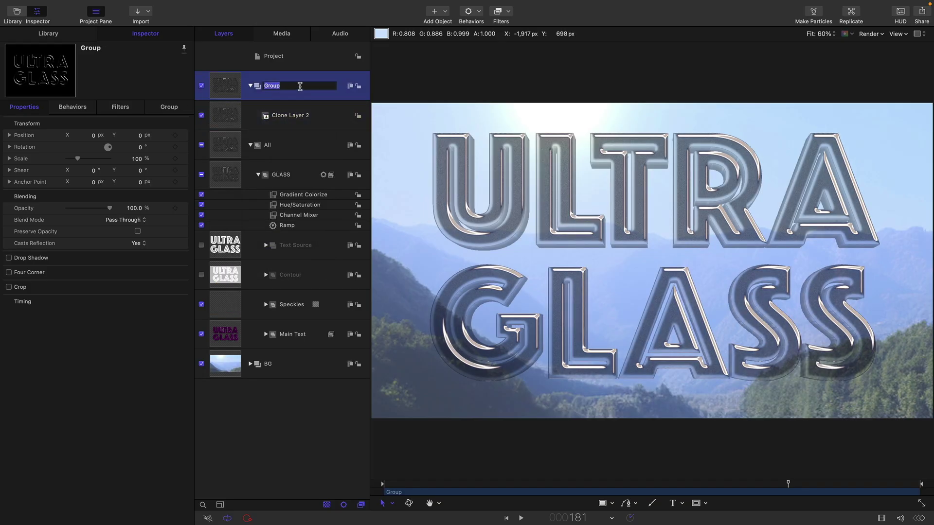
{"action": "type", "text": "Displace"}
{"action": "key", "text": "Return"}
Step: Turn on Fixed Resolution for the Displace group and select Clone Layer 2
{"action": "left_click", "coordinate": [169, 106]}
{"action": "left_click", "coordinate": [138, 146]}
{"action": "left_click", "coordinate": [249, 111]}
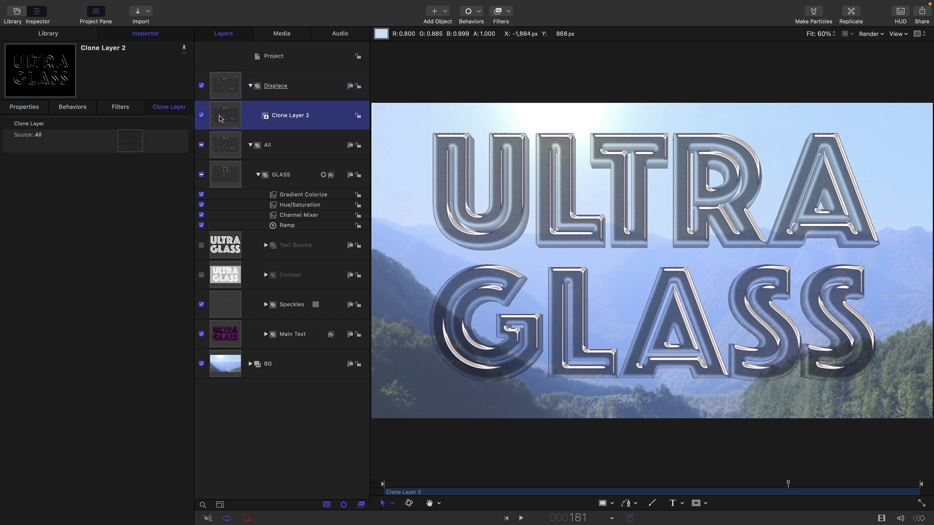
{"action": "left_click", "coordinate": [509, 13]}
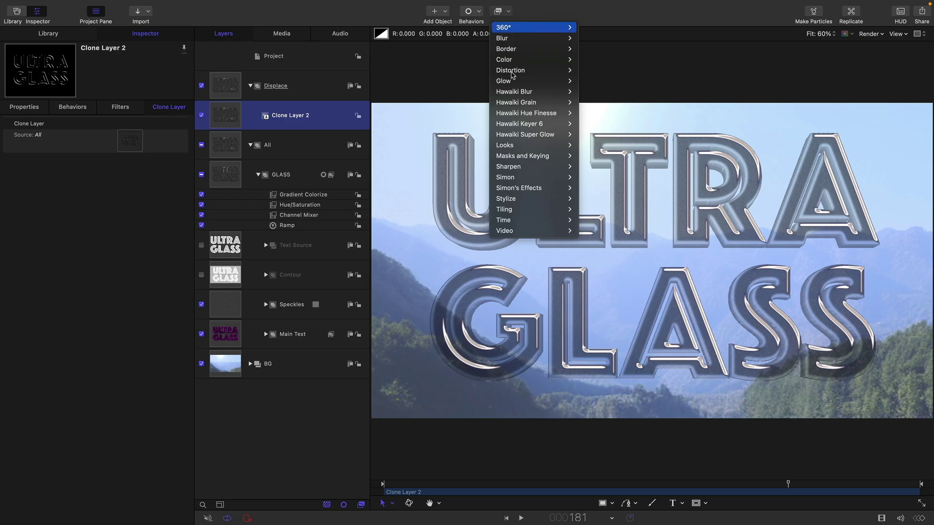
Step: Add Threshold, Negative and Gaussian Blur filters to Clone Layer 2
{"action": "mouse_move", "coordinate": [518, 61]}
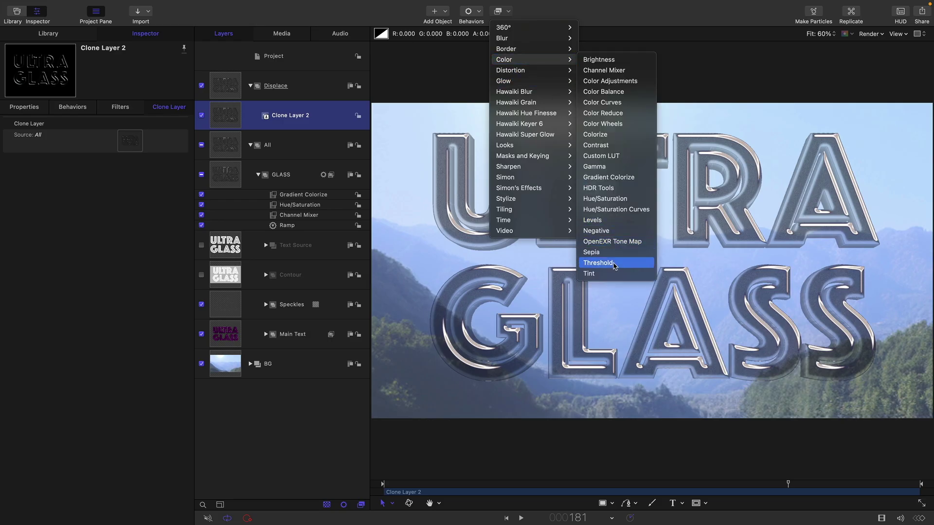
{"action": "left_click", "coordinate": [597, 263]}
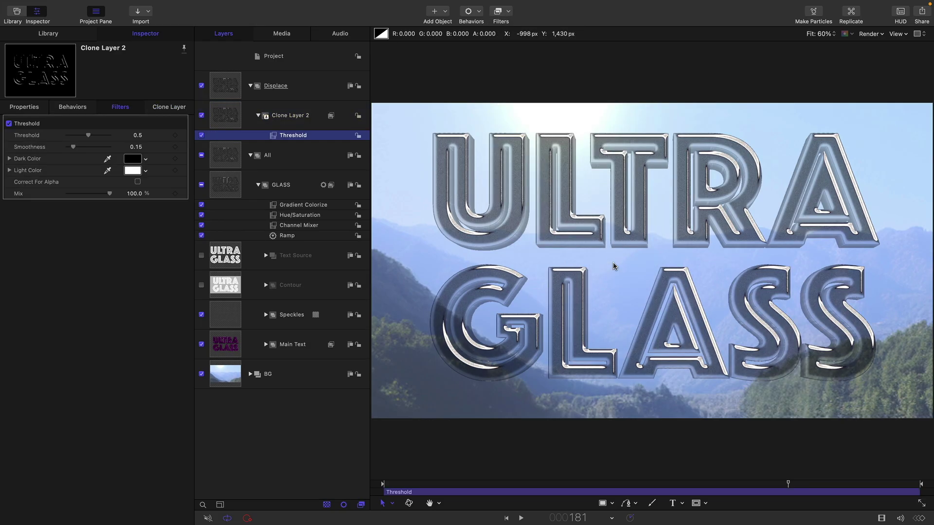
{"action": "left_click", "coordinate": [509, 33]}
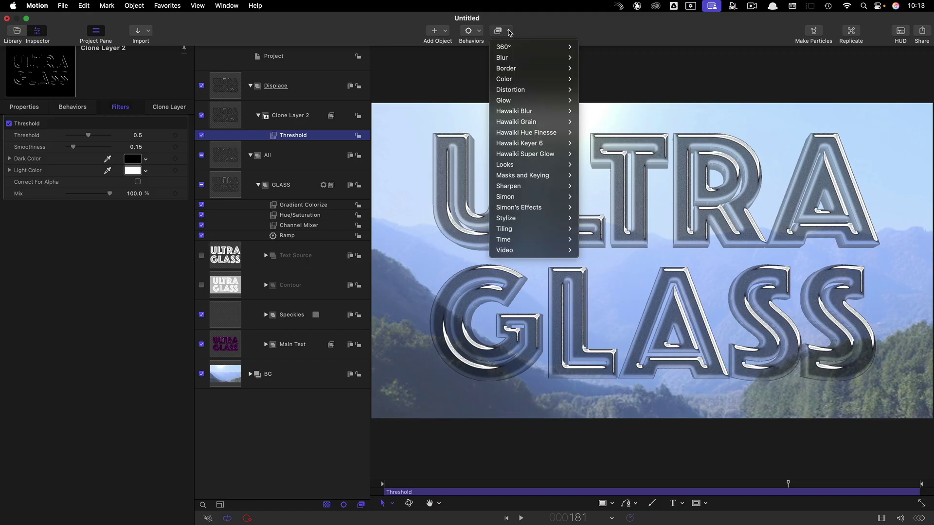
{"action": "mouse_move", "coordinate": [507, 82]}
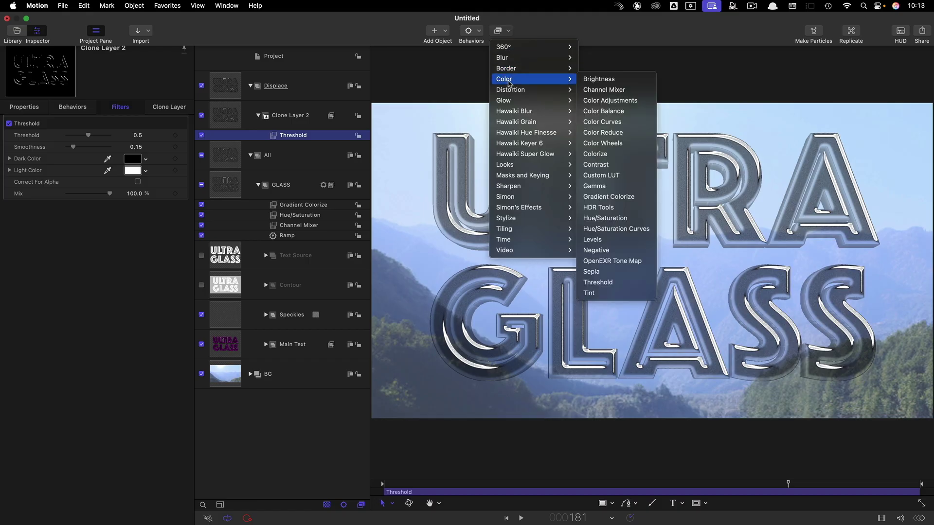
{"action": "left_click", "coordinate": [618, 254]}
{"action": "left_click", "coordinate": [508, 32]}
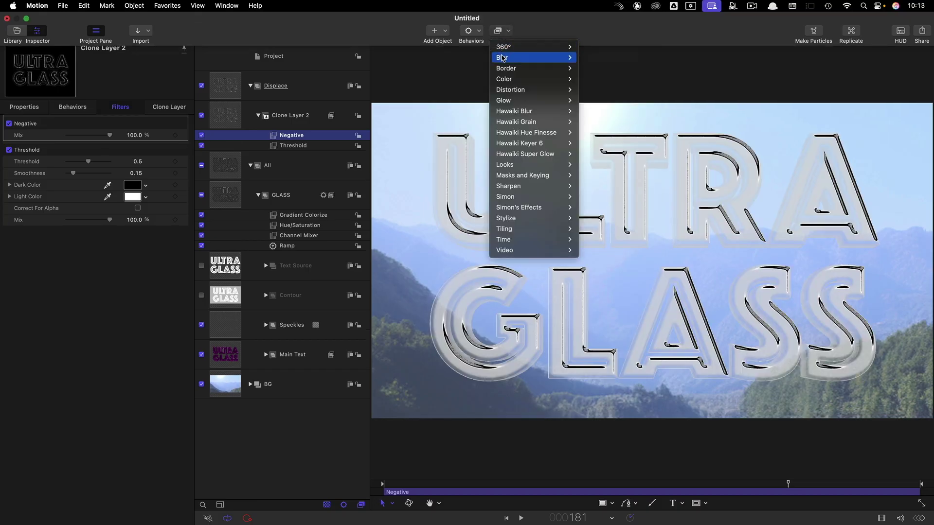
{"action": "mouse_move", "coordinate": [501, 57]}
{"action": "left_click", "coordinate": [608, 110]}
Step: Set the Gaussian Blur amount to 32 with Crop on, then collapse the Displace group
{"action": "left_click", "coordinate": [137, 135]}
{"action": "type", "text": "32"}
{"action": "key", "text": "Return"}
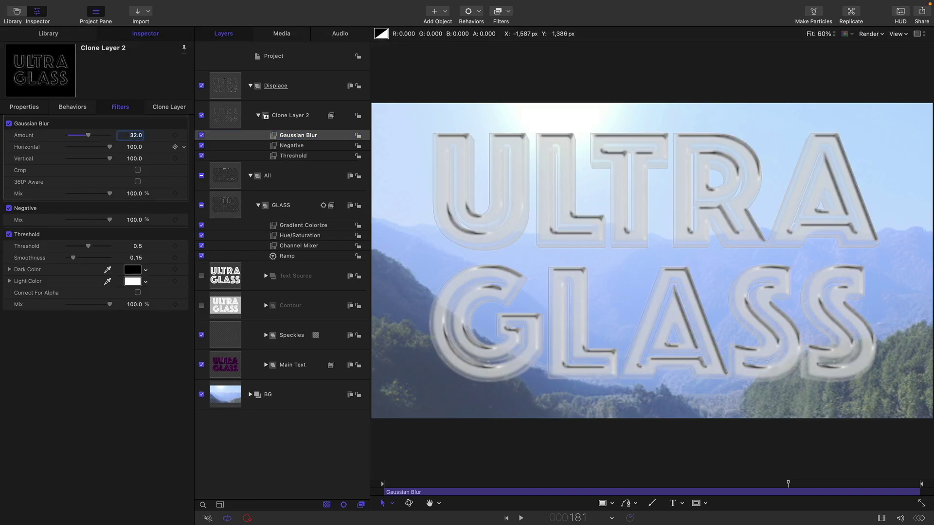
{"action": "left_click", "coordinate": [138, 170]}
{"action": "left_click", "coordinate": [251, 87]}
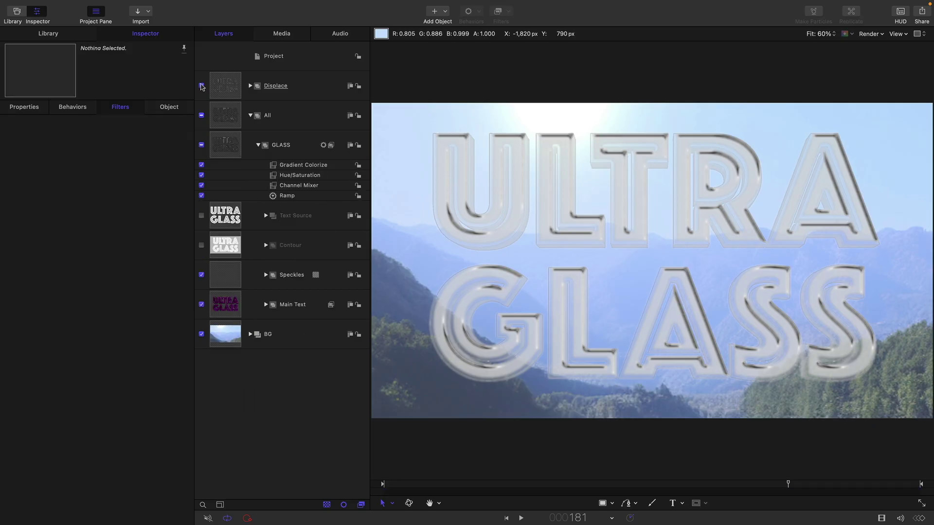
Step: Hide the Displace layer and add a Bump Map filter to the Mountains layer in BG
{"action": "left_click", "coordinate": [201, 86]}
{"action": "left_click", "coordinate": [250, 335]}
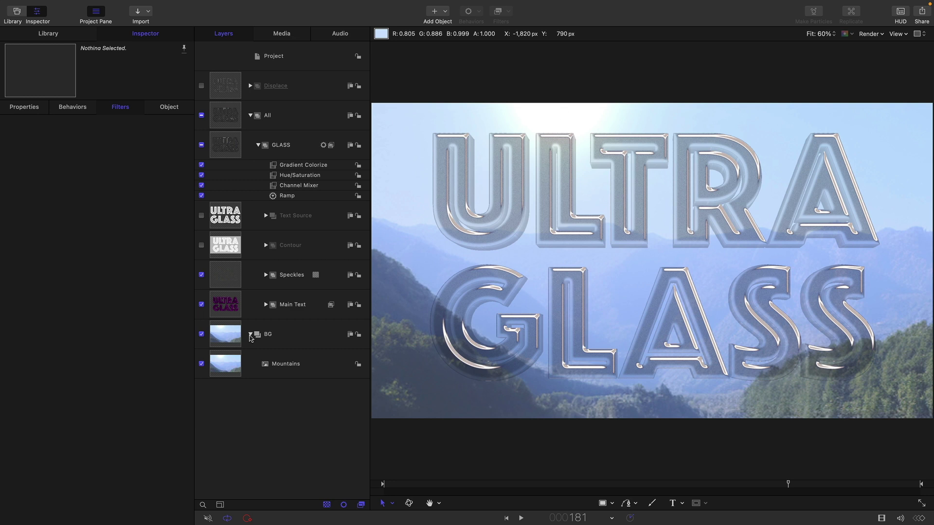
{"action": "left_click", "coordinate": [221, 368]}
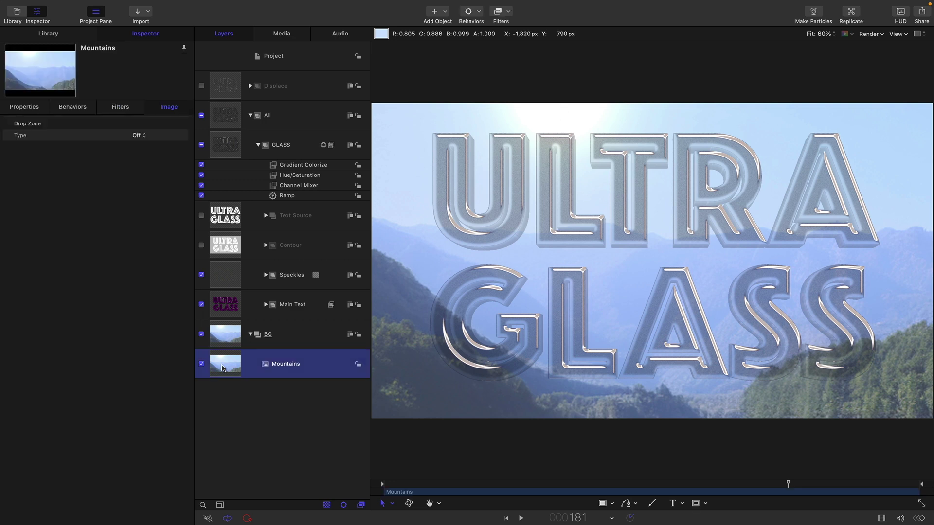
{"action": "left_click", "coordinate": [509, 31]}
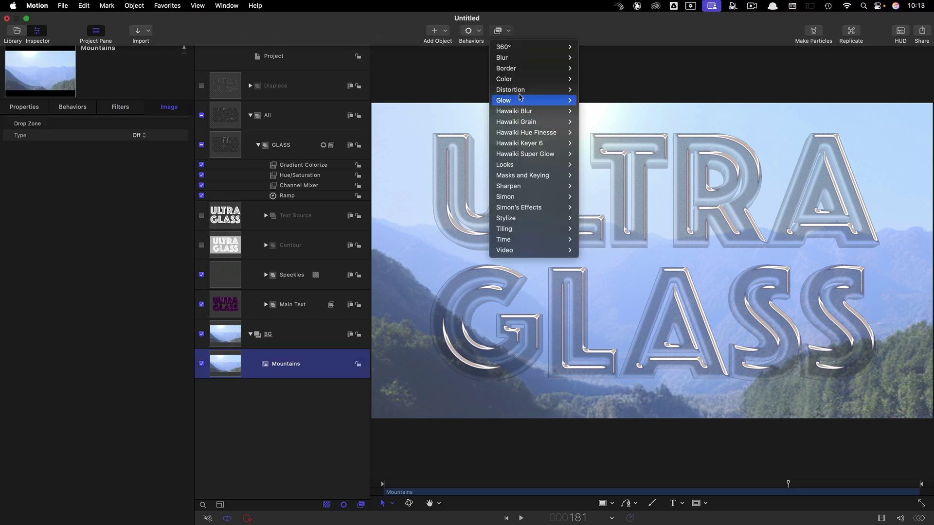
{"action": "mouse_move", "coordinate": [522, 92]}
{"action": "left_click", "coordinate": [624, 115]}
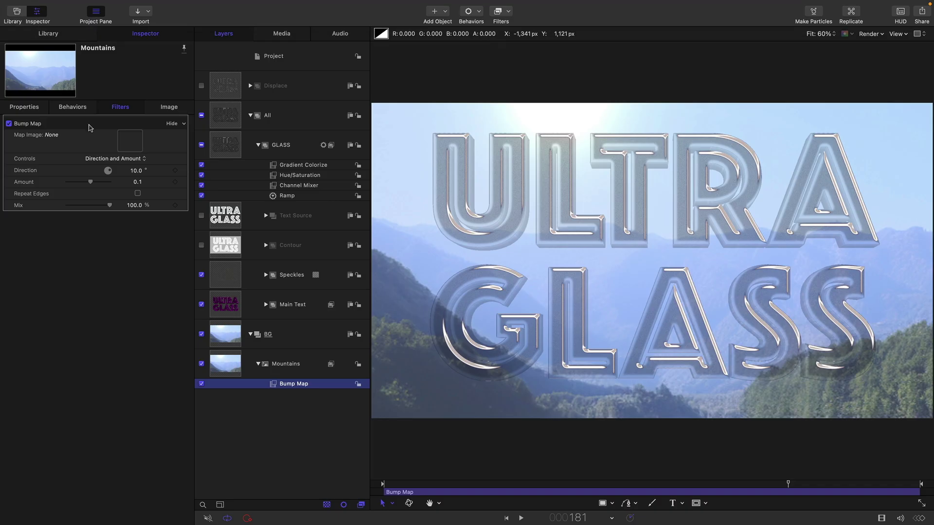
Step: Map the bump from Displace with direction -30° and amount -1, then scrub to preview the refraction
{"action": "left_click_drag", "start_coordinate": [220, 85], "coordinate": [128, 141]}
{"action": "left_click", "coordinate": [137, 171]}
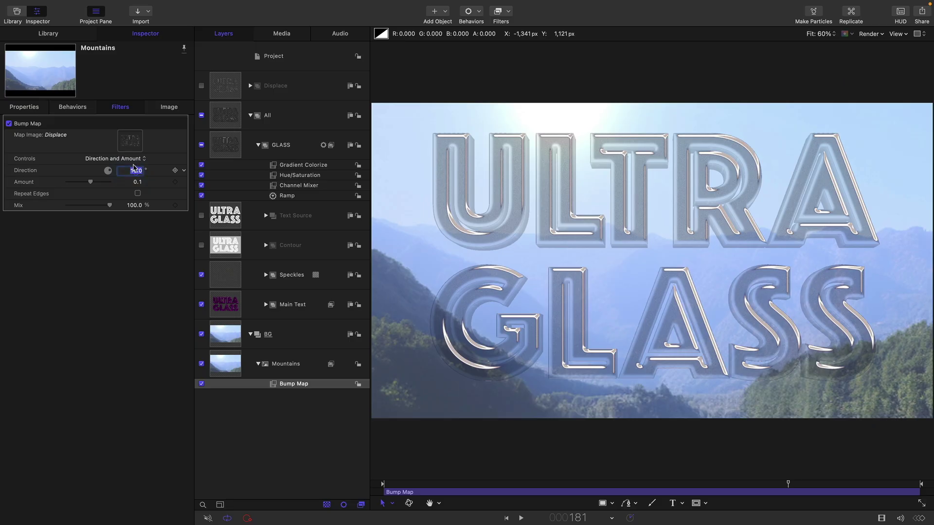
{"action": "key", "text": "BackSpace"}
{"action": "key", "text": "Tab"}
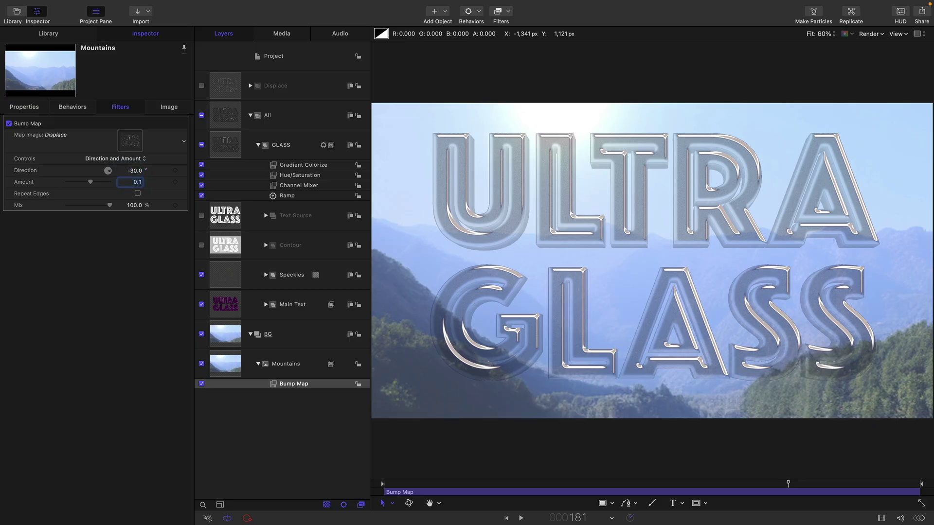
{"action": "type", "text": "-1"}
{"action": "key", "text": "Return"}
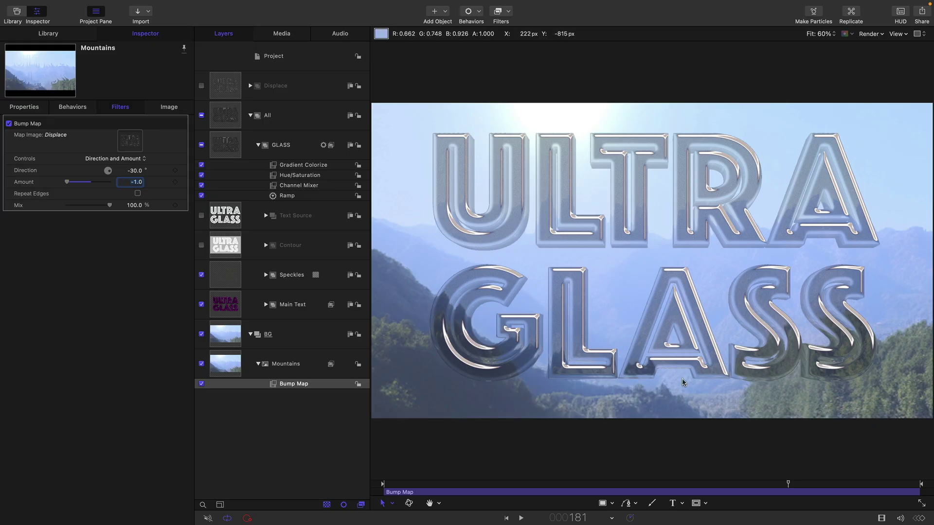
{"action": "left_click_drag", "start_coordinate": [421, 487], "coordinate": [754, 483]}
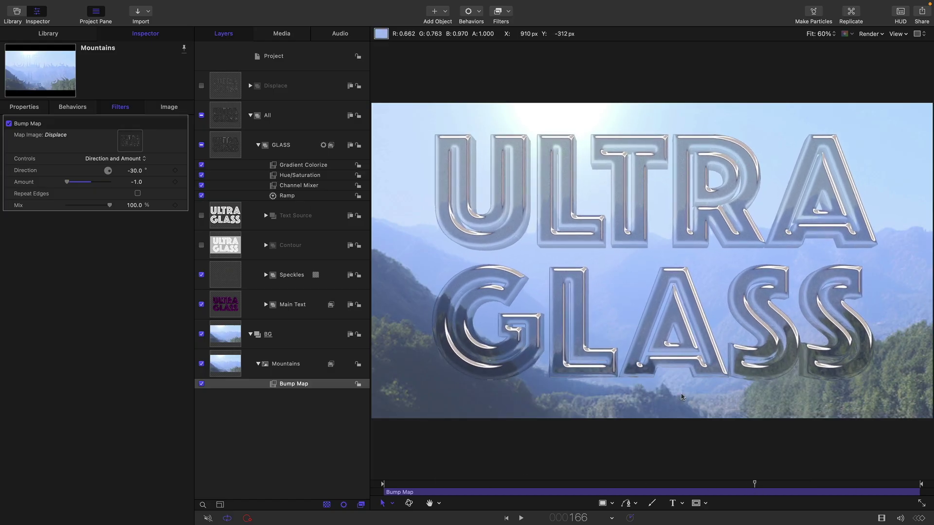
Step: Set the Main Text Indent filter's light rotation to 0
{"action": "left_click", "coordinate": [266, 304]}
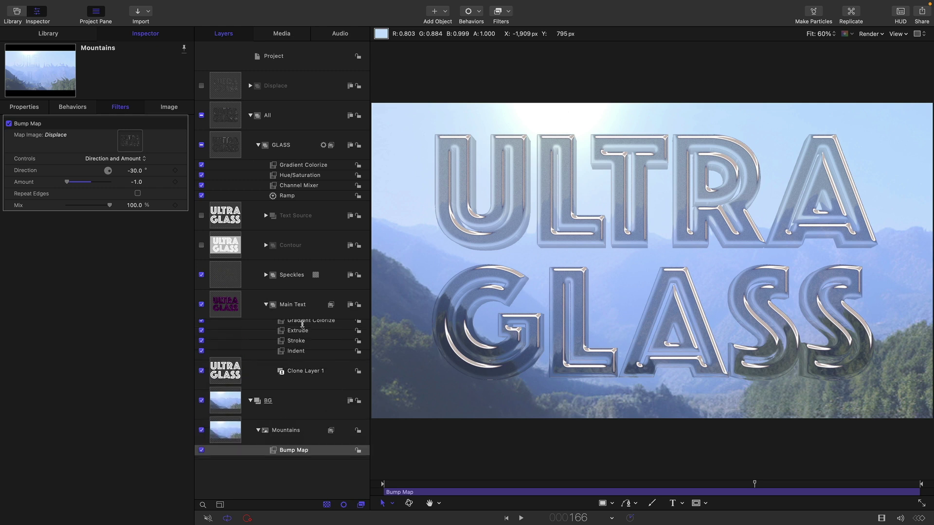
{"action": "left_click", "coordinate": [282, 358]}
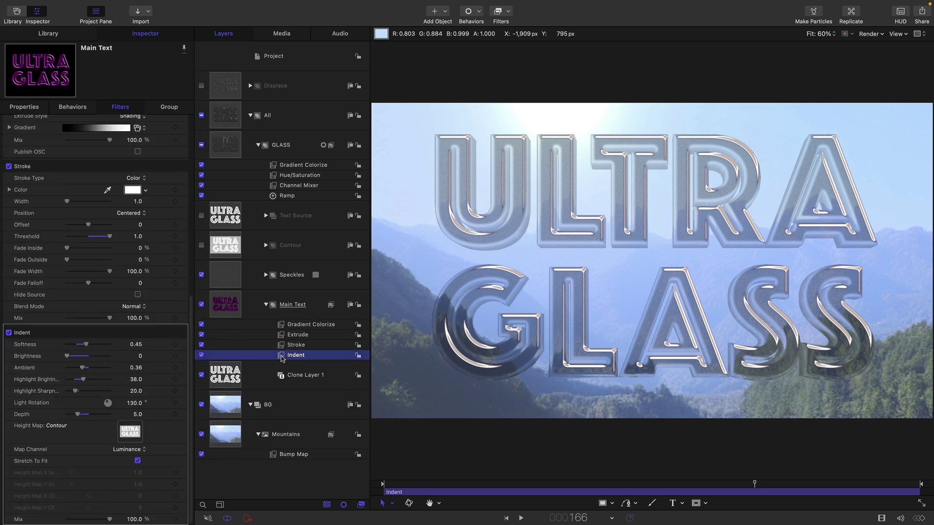
{"action": "left_click", "coordinate": [130, 405]}
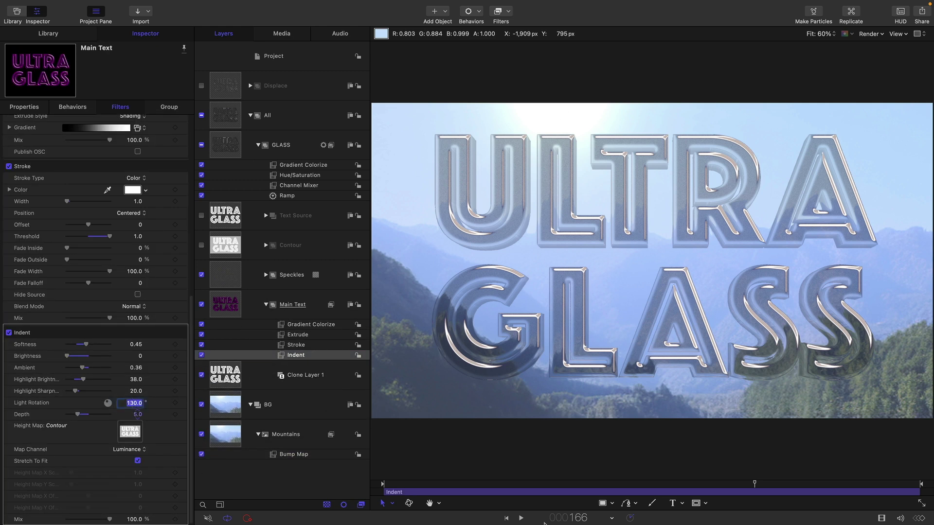
{"action": "type", "text": "0"}
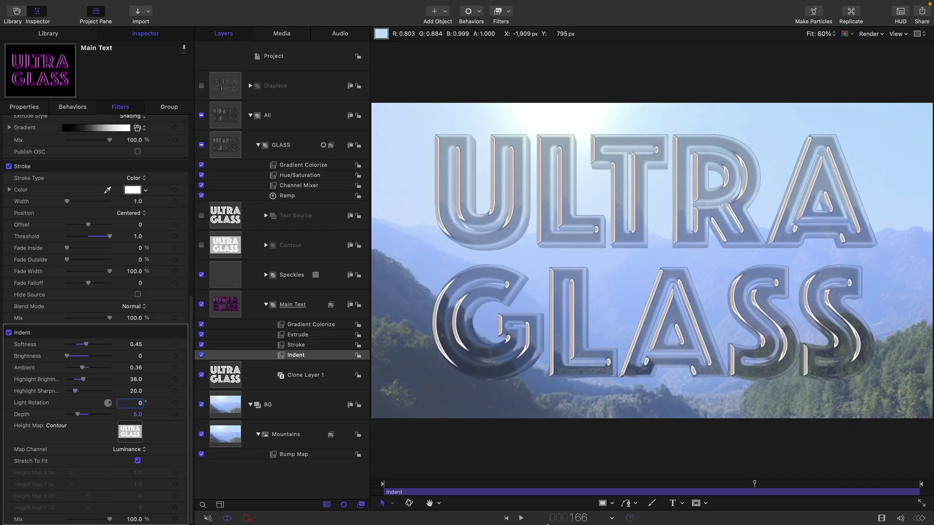
Step: Ramp the Indent light rotation from 80° to 200° and play it from the start
{"action": "right_click", "coordinate": [183, 404]}
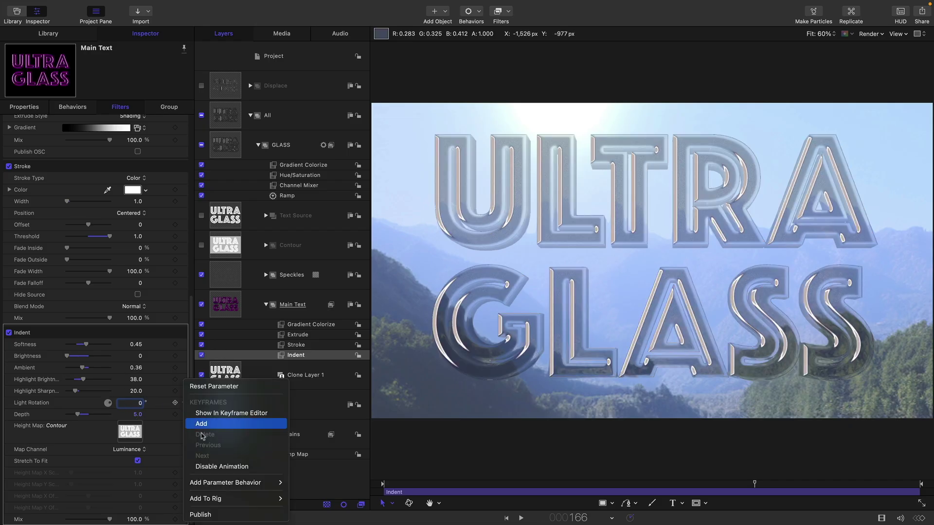
{"action": "mouse_move", "coordinate": [247, 484]}
{"action": "left_click", "coordinate": [301, 461]}
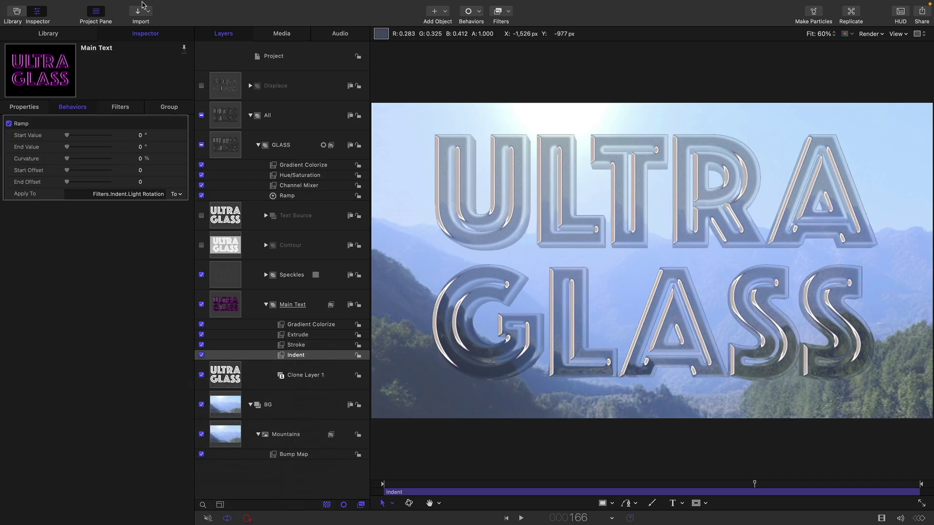
{"action": "left_click", "coordinate": [141, 136]}
{"action": "type", "text": "80"}
{"action": "key", "text": "Tab"}
{"action": "type", "text": "200"}
{"action": "key", "text": "Return"}
{"action": "key", "text": "Home"}
{"action": "left_click", "coordinate": [521, 518]}
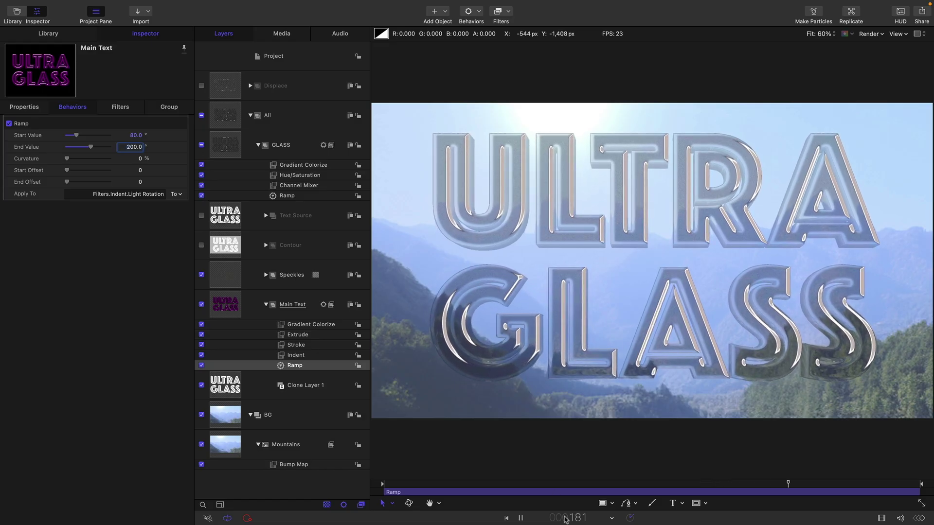
{"action": "key", "text": "space"}
Step: Add a Glint filter to the All group
{"action": "left_click", "coordinate": [230, 117]}
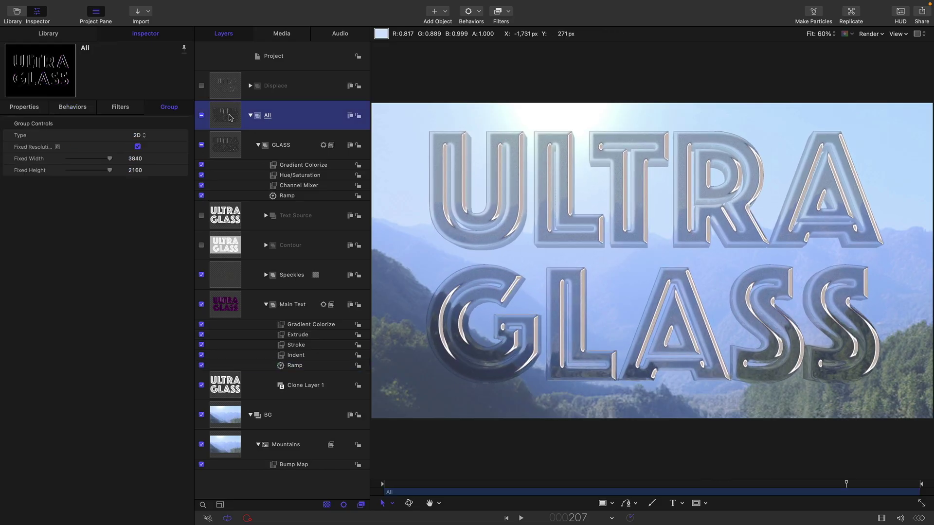
{"action": "left_click", "coordinate": [501, 30]}
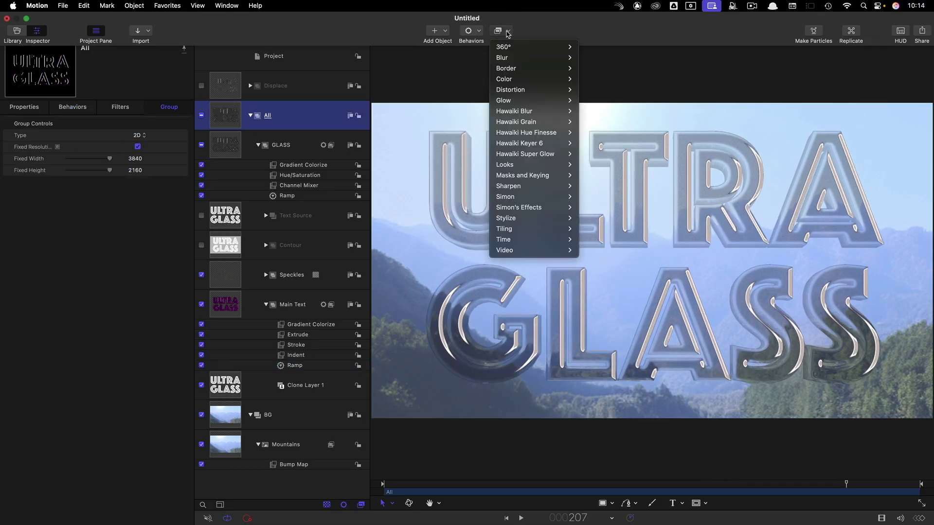
{"action": "mouse_move", "coordinate": [516, 101]}
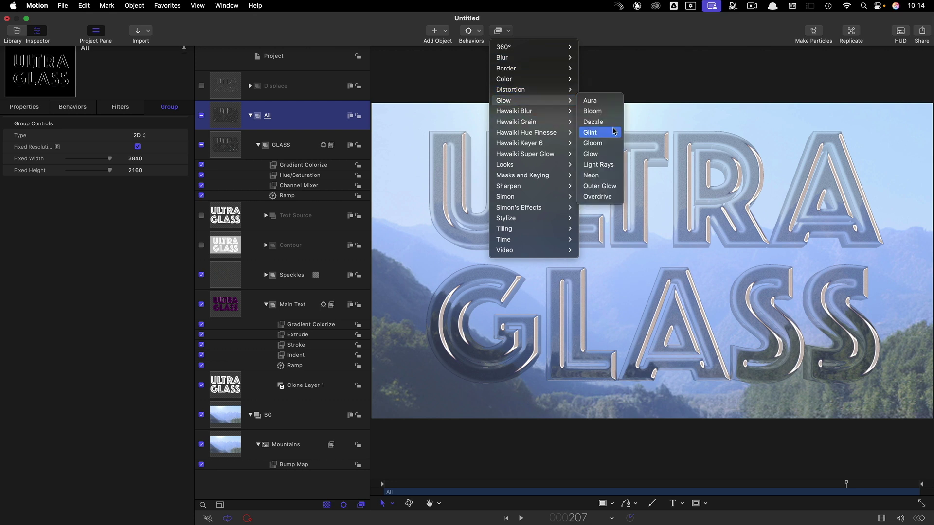
{"action": "left_click", "coordinate": [598, 132]}
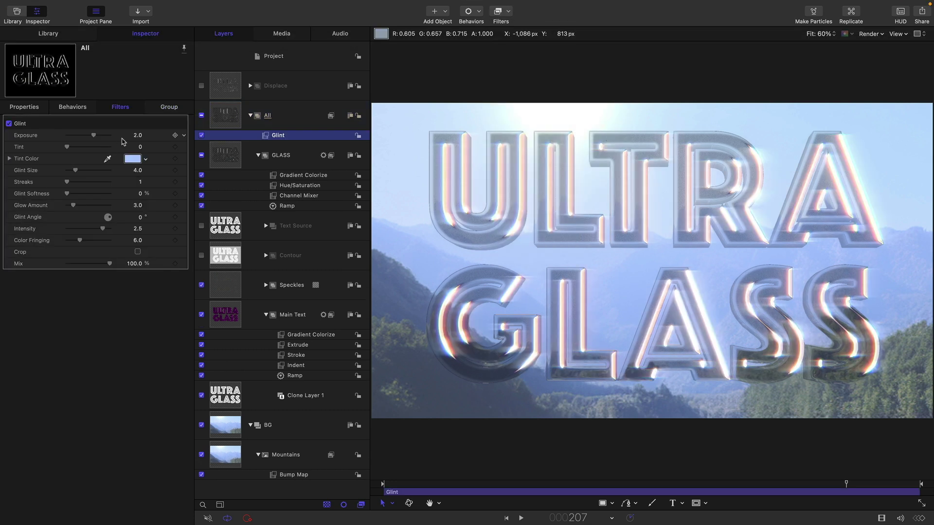
Step: Set the Glint to exposure 0, colour fringing 6.0 and mix 40%
{"action": "left_click", "coordinate": [136, 136]}
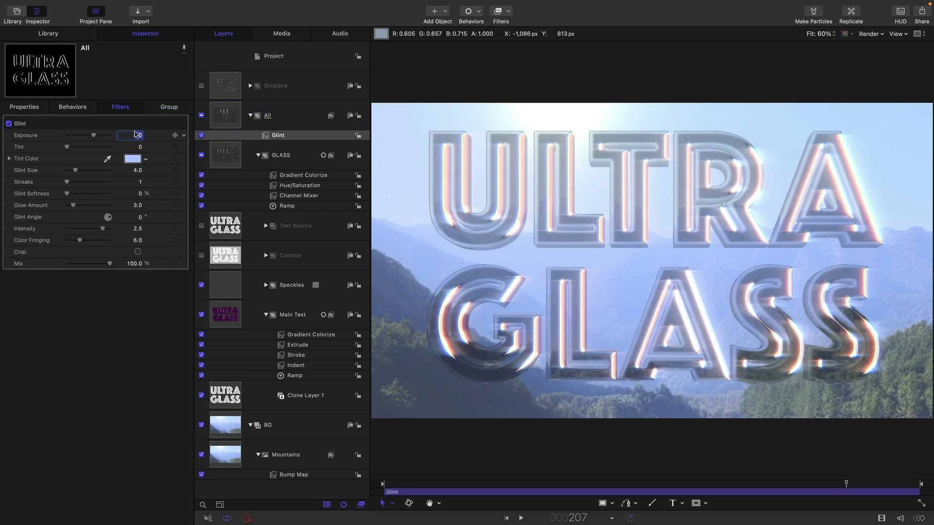
{"action": "type", "text": "0"}
{"action": "key", "text": "Return"}
{"action": "key", "text": "Tab"}
{"action": "key", "text": "Tab"}
{"action": "key", "text": "Tab"}
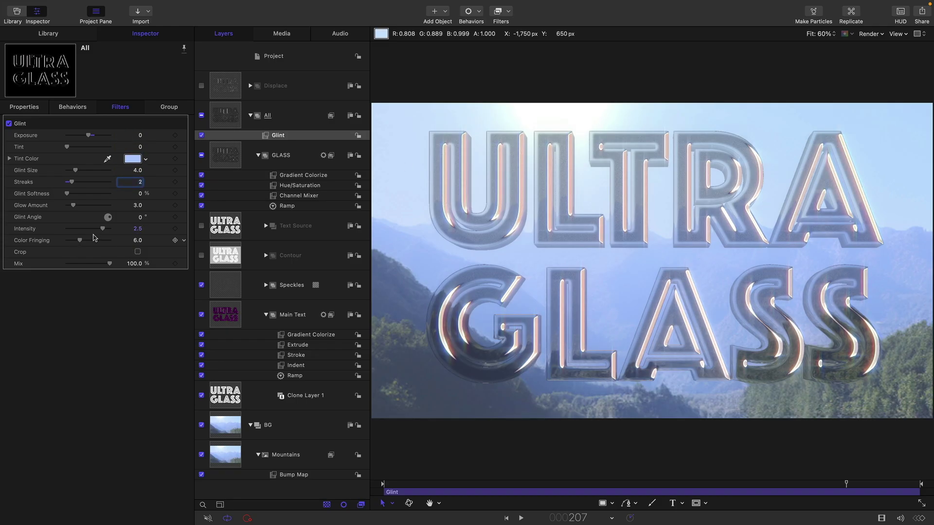
{"action": "left_click_drag", "start_coordinate": [80, 241], "coordinate": [65, 241]}
{"action": "left_click_drag", "start_coordinate": [140, 241], "coordinate": [148, 240]}
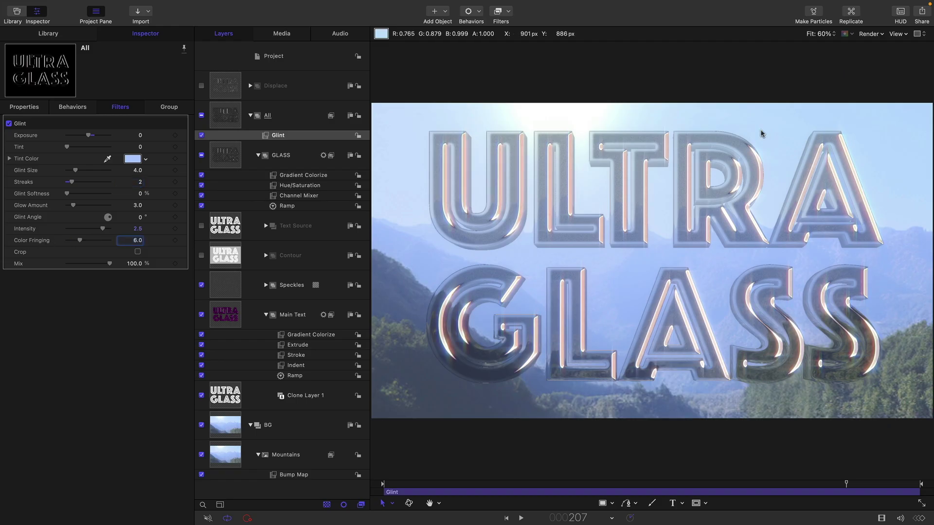
{"action": "key", "text": "Tab"}
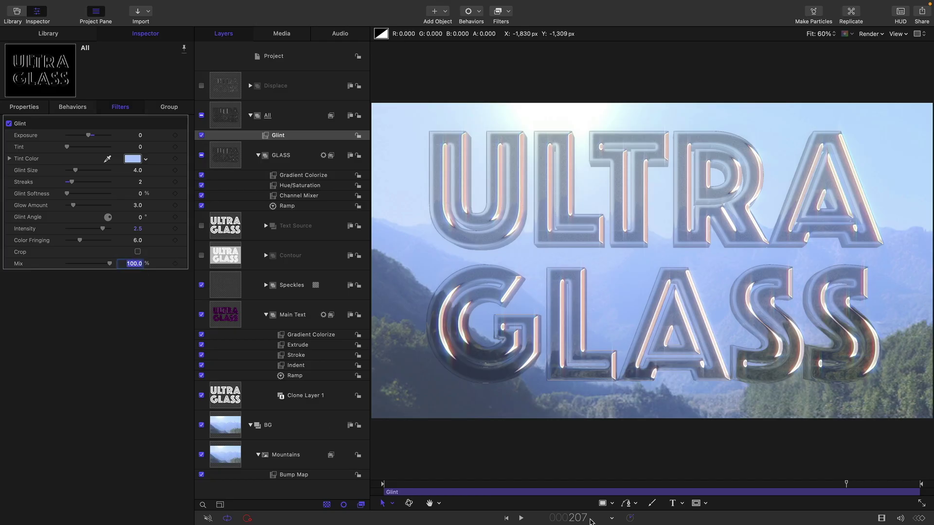
{"action": "type", "text": "40"}
{"action": "key", "text": "Return"}
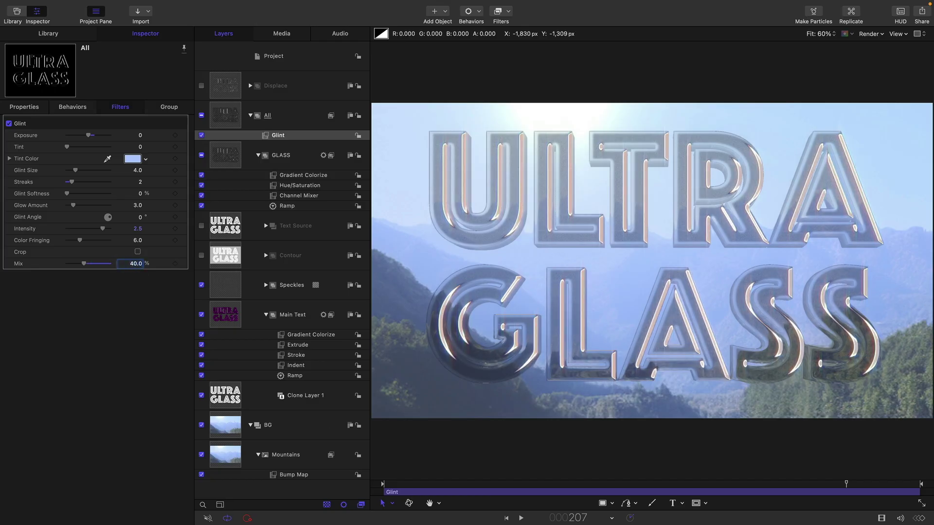
Step: Toggle the Glint off and on to compare, then play the animation
{"action": "left_click", "coordinate": [201, 136]}
{"action": "left_click", "coordinate": [201, 136]}
{"action": "left_click", "coordinate": [201, 136]}
{"action": "left_click", "coordinate": [202, 136]}
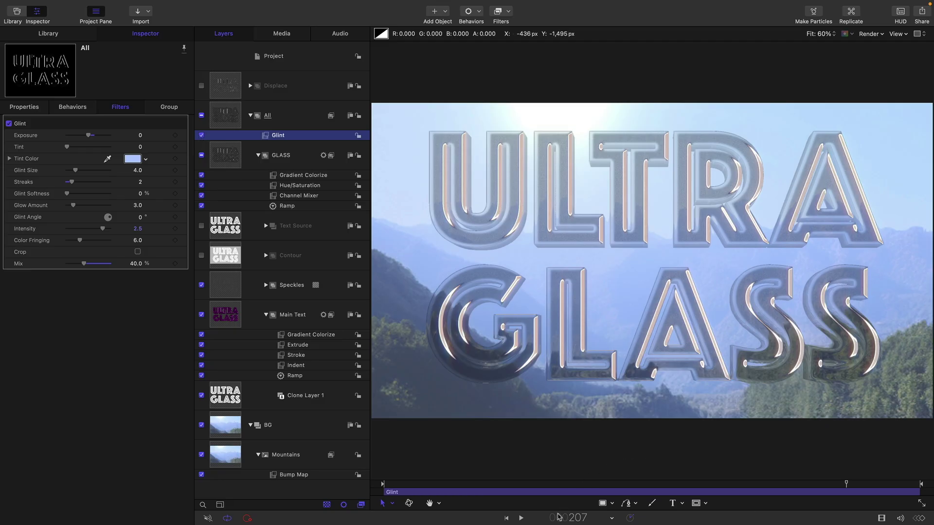
{"action": "left_click", "coordinate": [522, 518]}
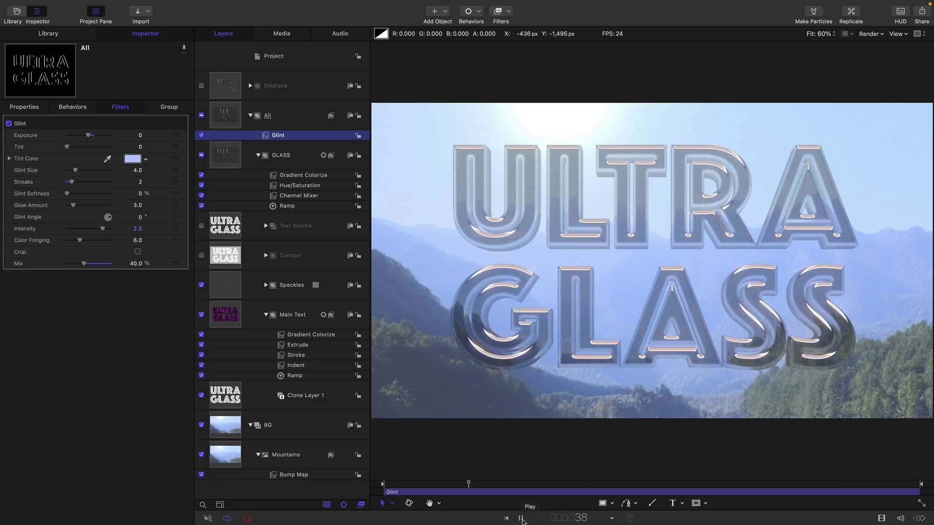